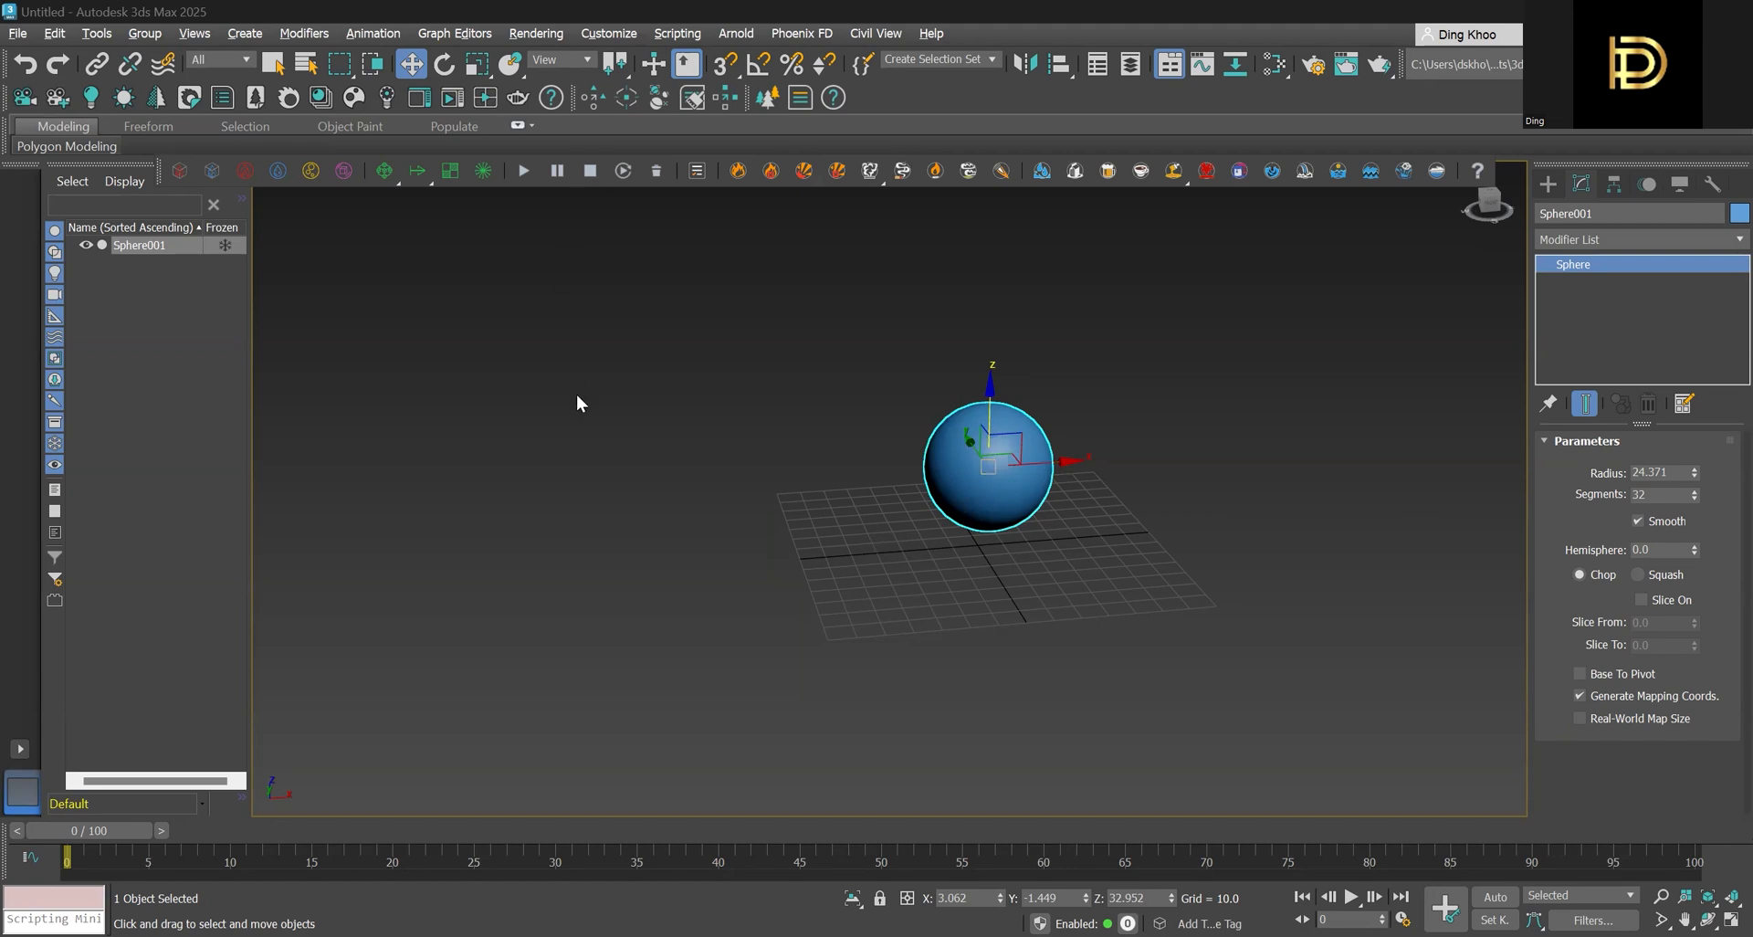
Open the material editor and delete the existing Gradient Ramp and CoronaLegacyMtl nodes from the view
key(m)
drag(1122, 722, 550, 283)
key(m)
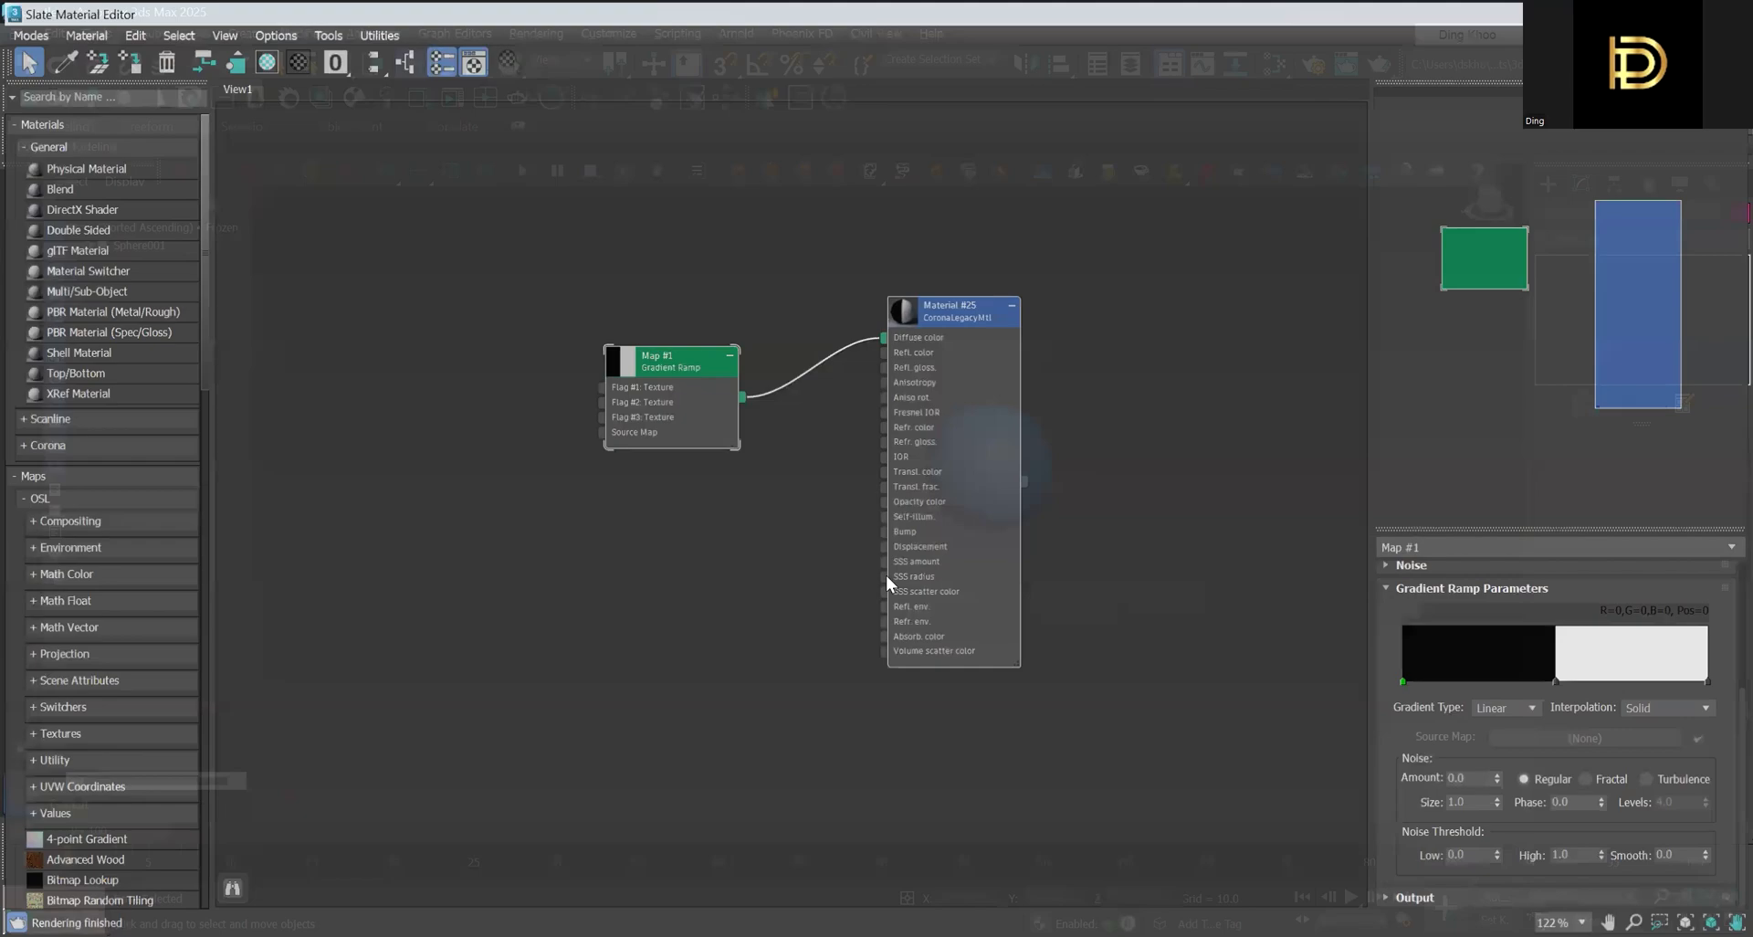
key(m)
key(Delete)
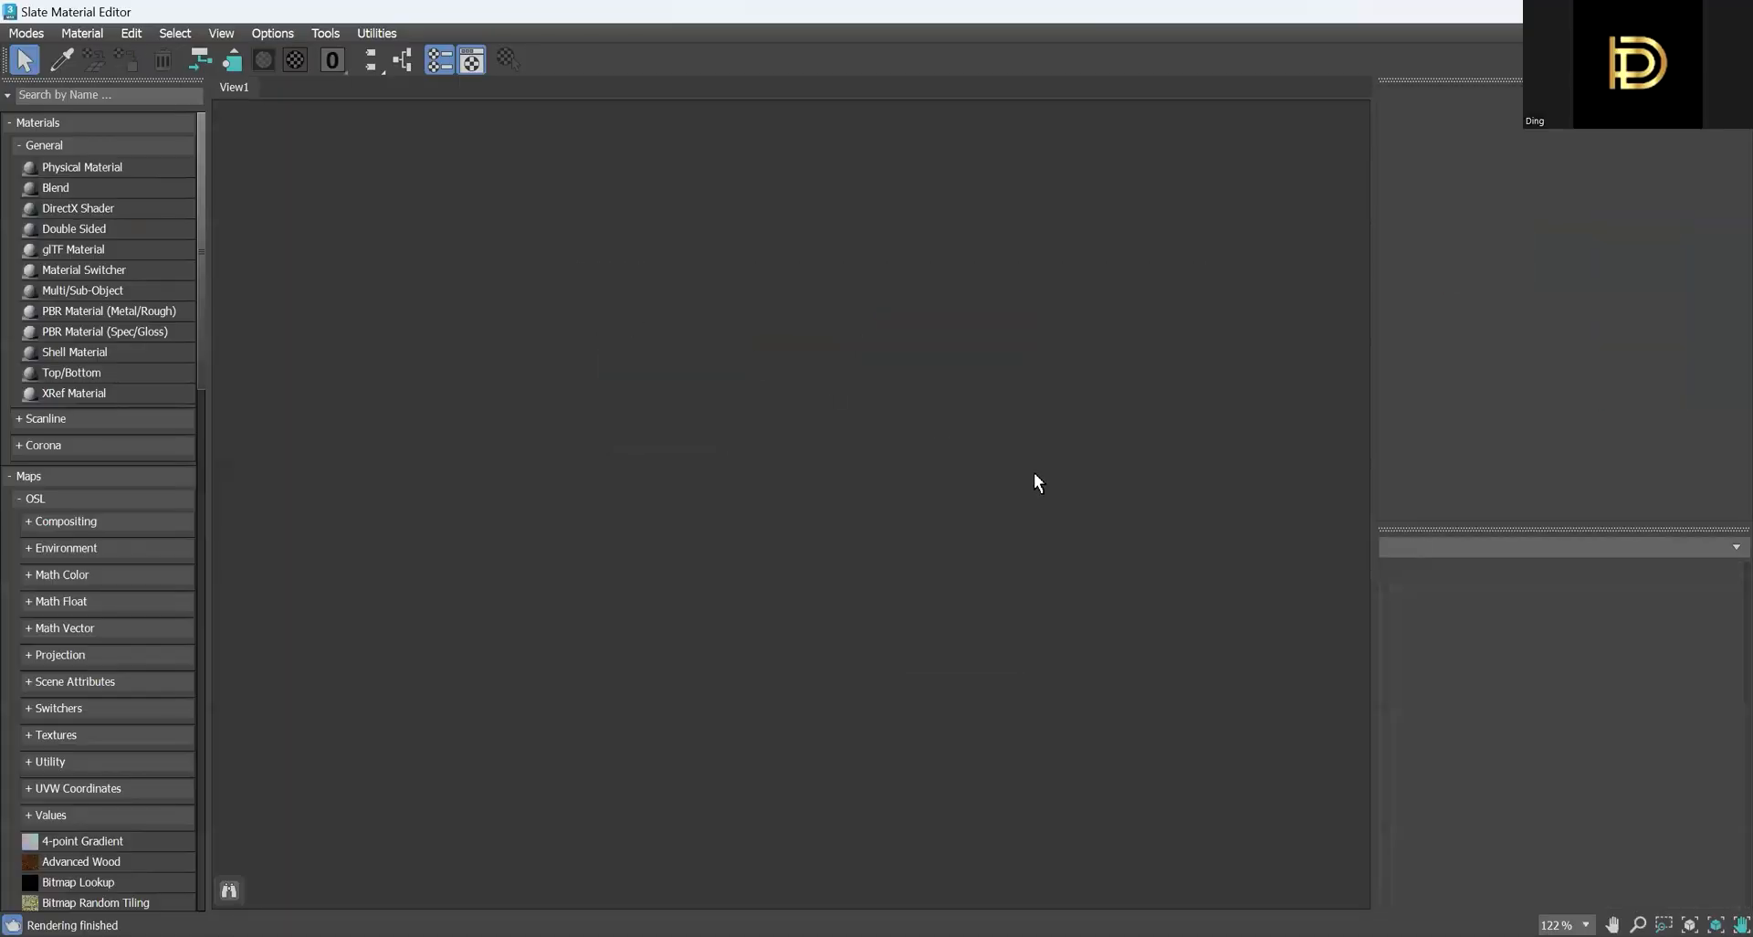
Add a new CoronaLegacyMtl material to the empty node view
right_click(732, 348)
mouse_move(795, 359)
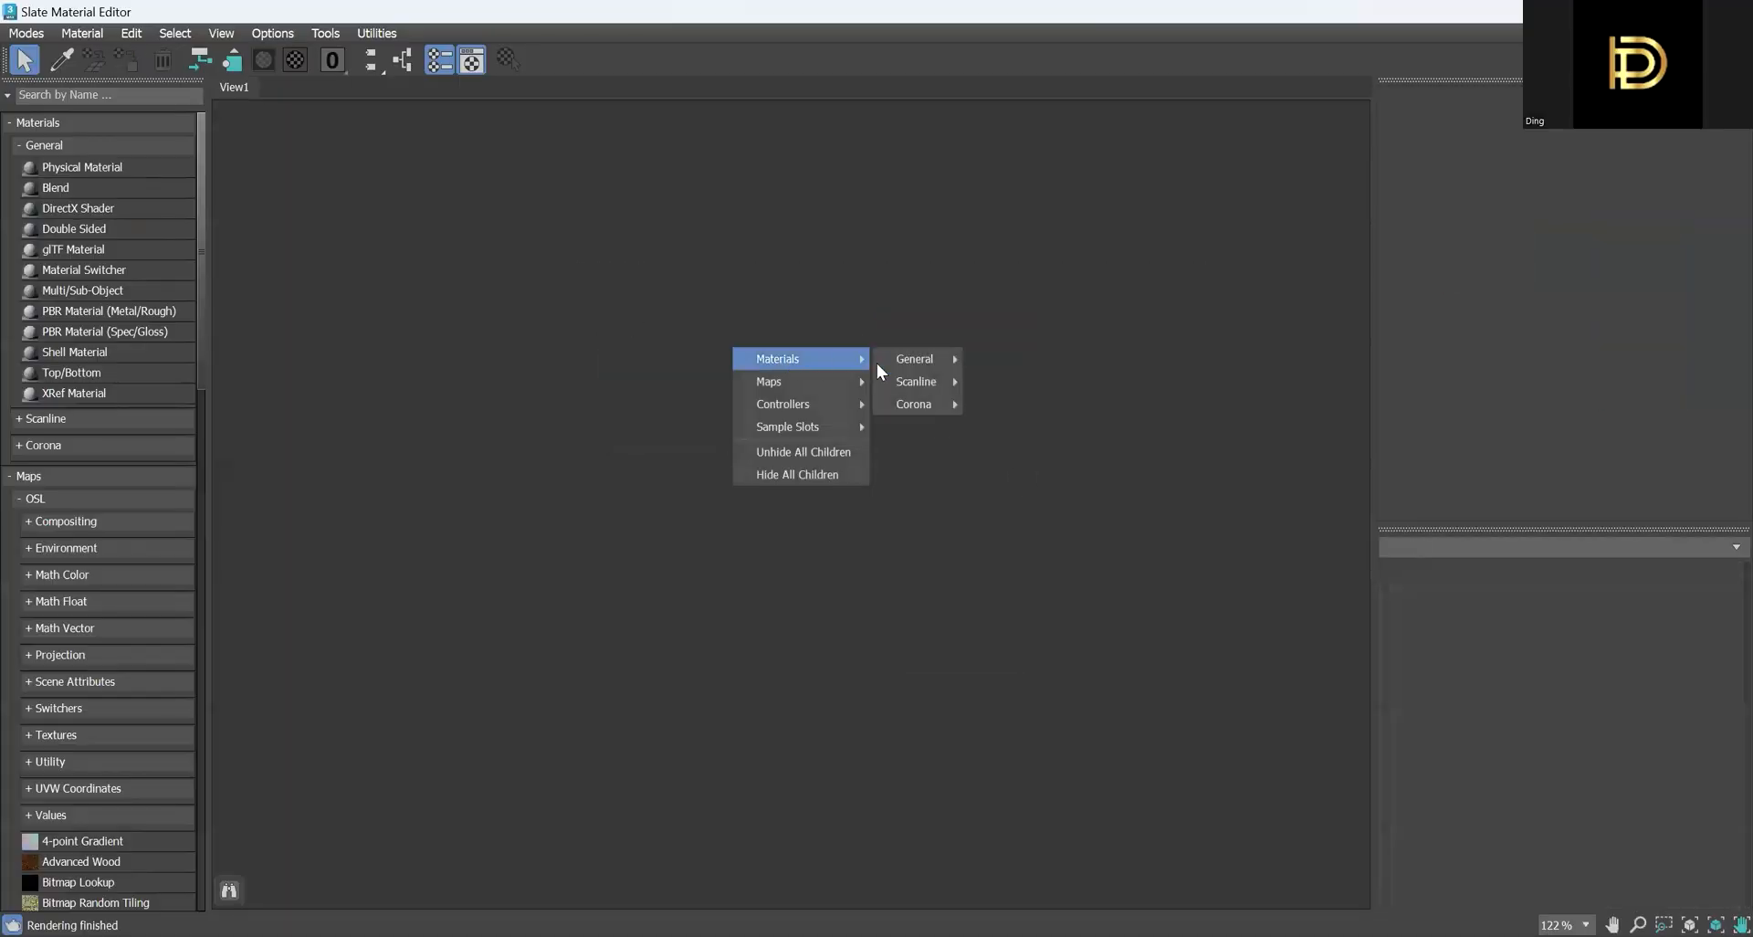
mouse_move(912, 361)
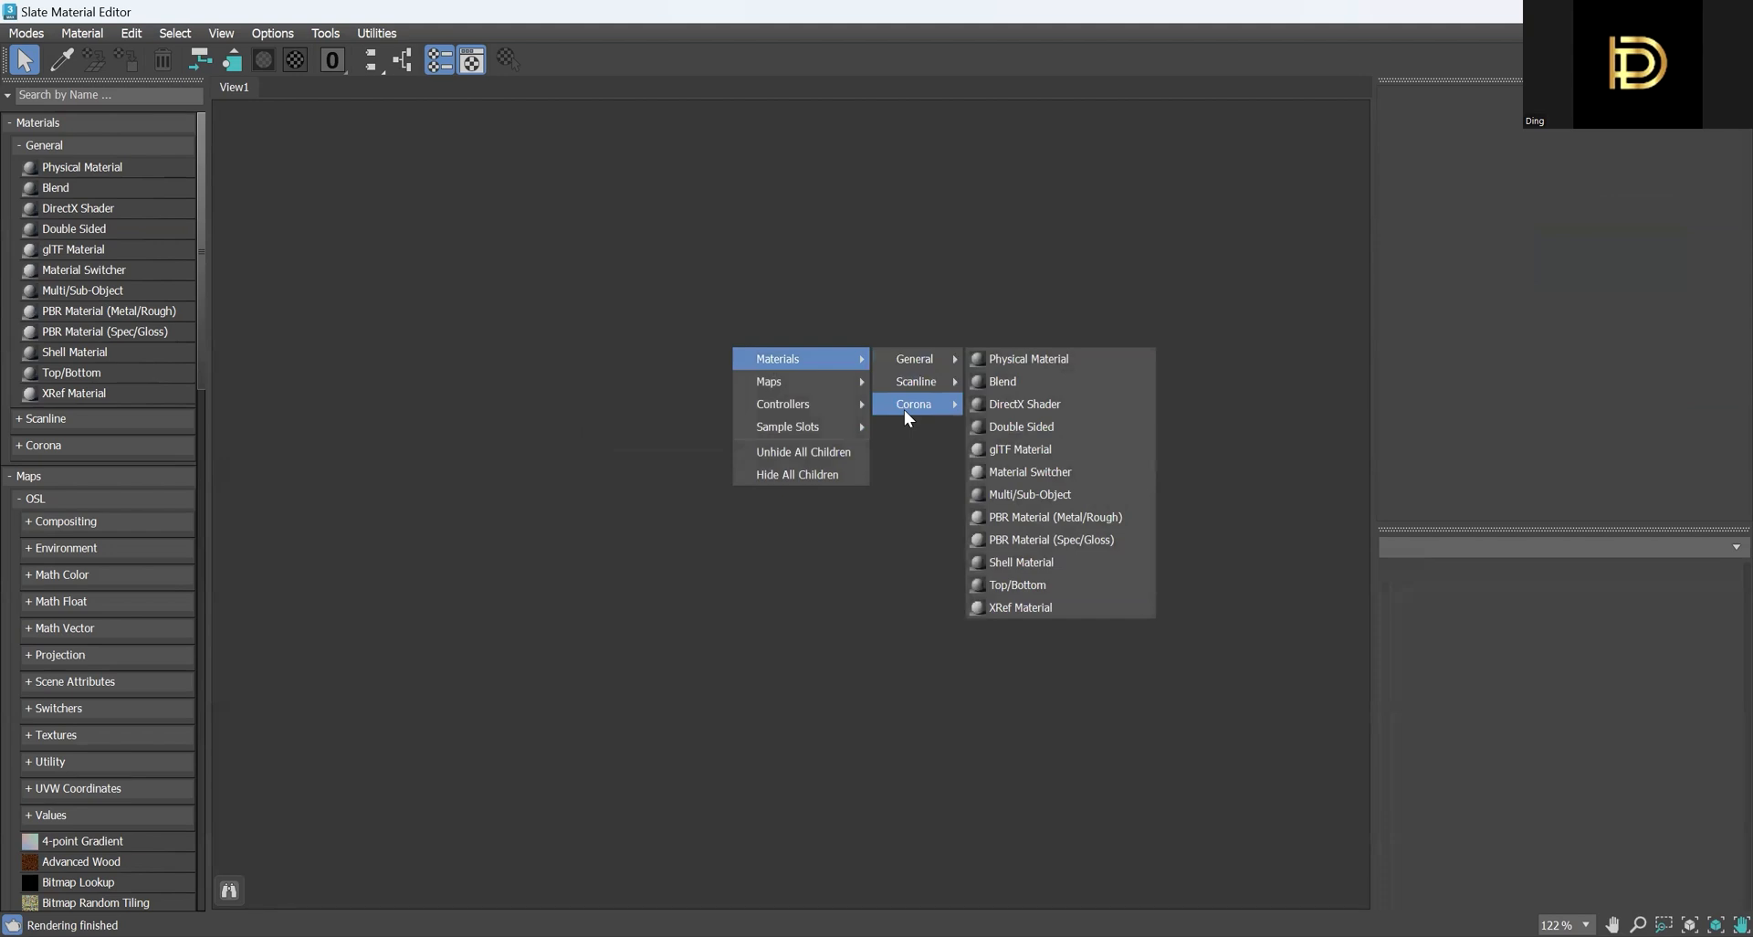
mouse_move(904, 409)
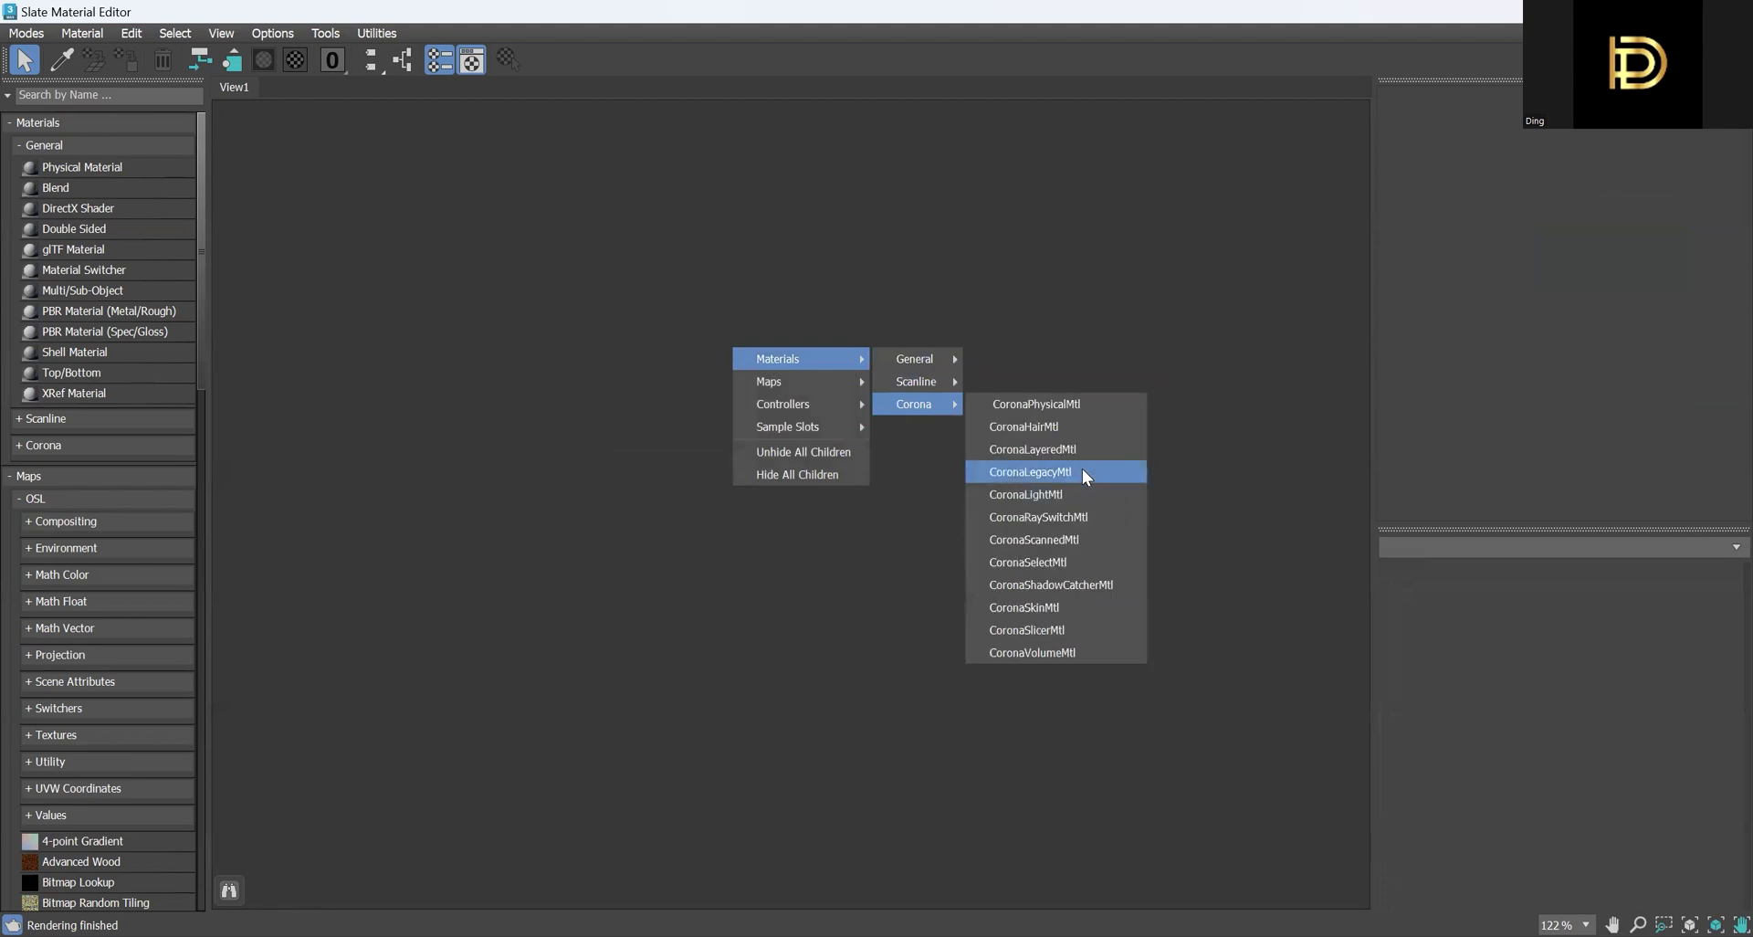
click(1082, 469)
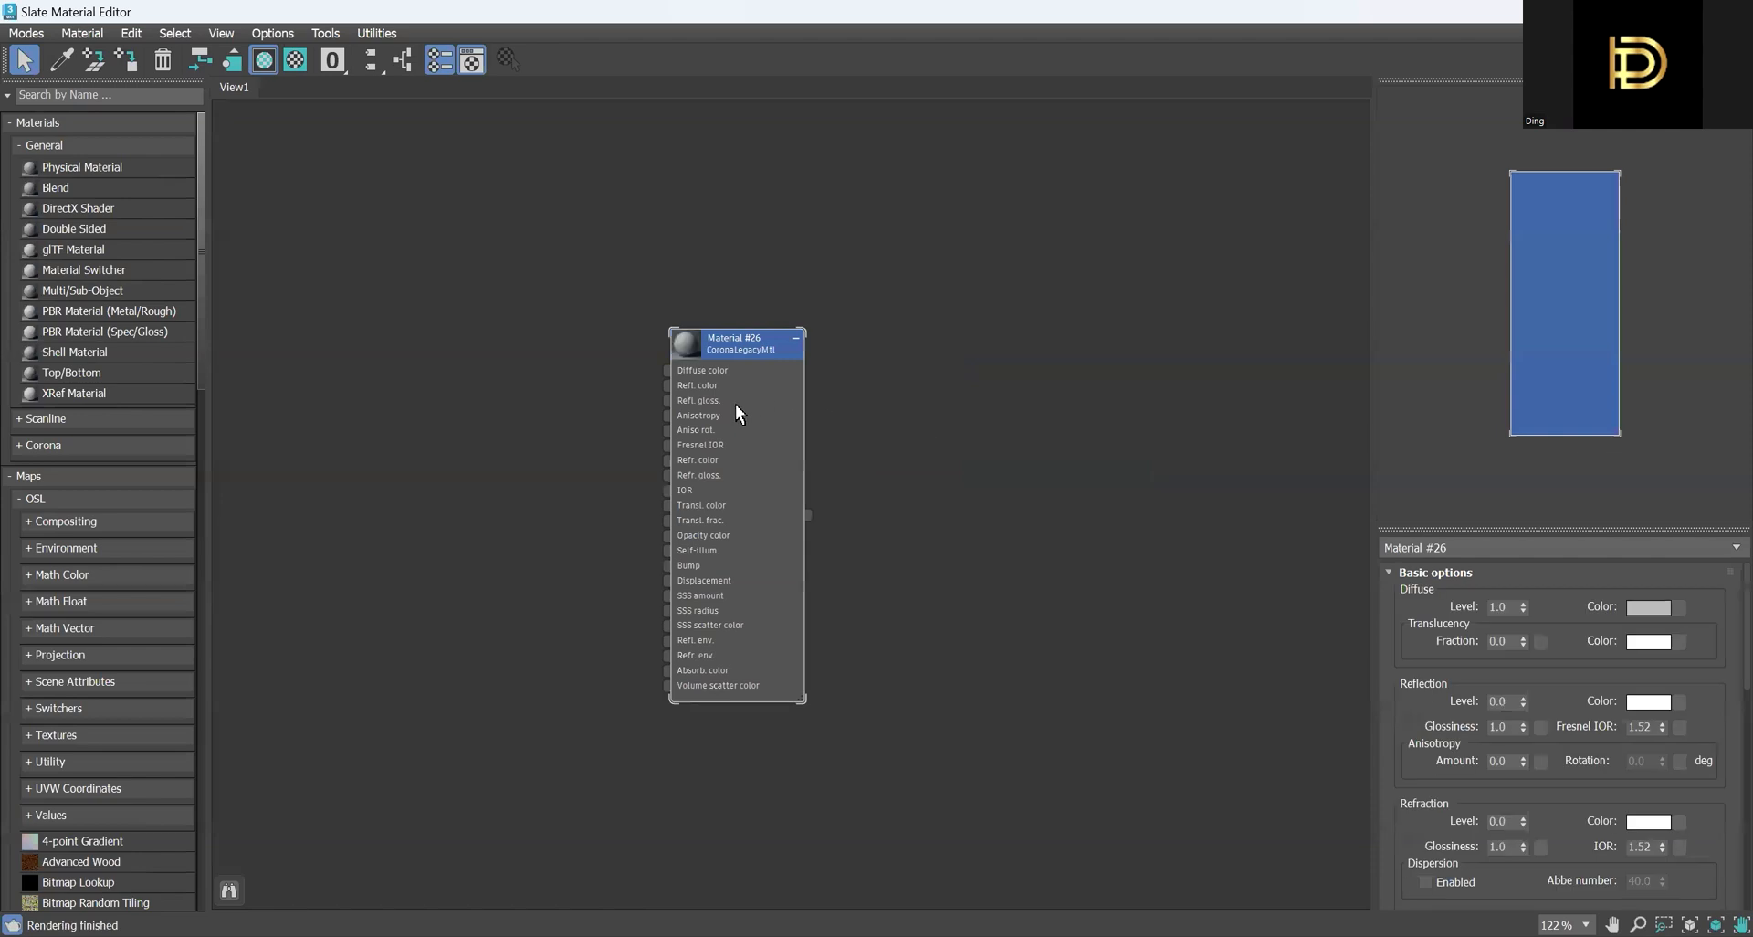
Connect a new Gradient Ramp map to the material's Diffuse color and move its node farther away from the material
drag(661, 369, 562, 392)
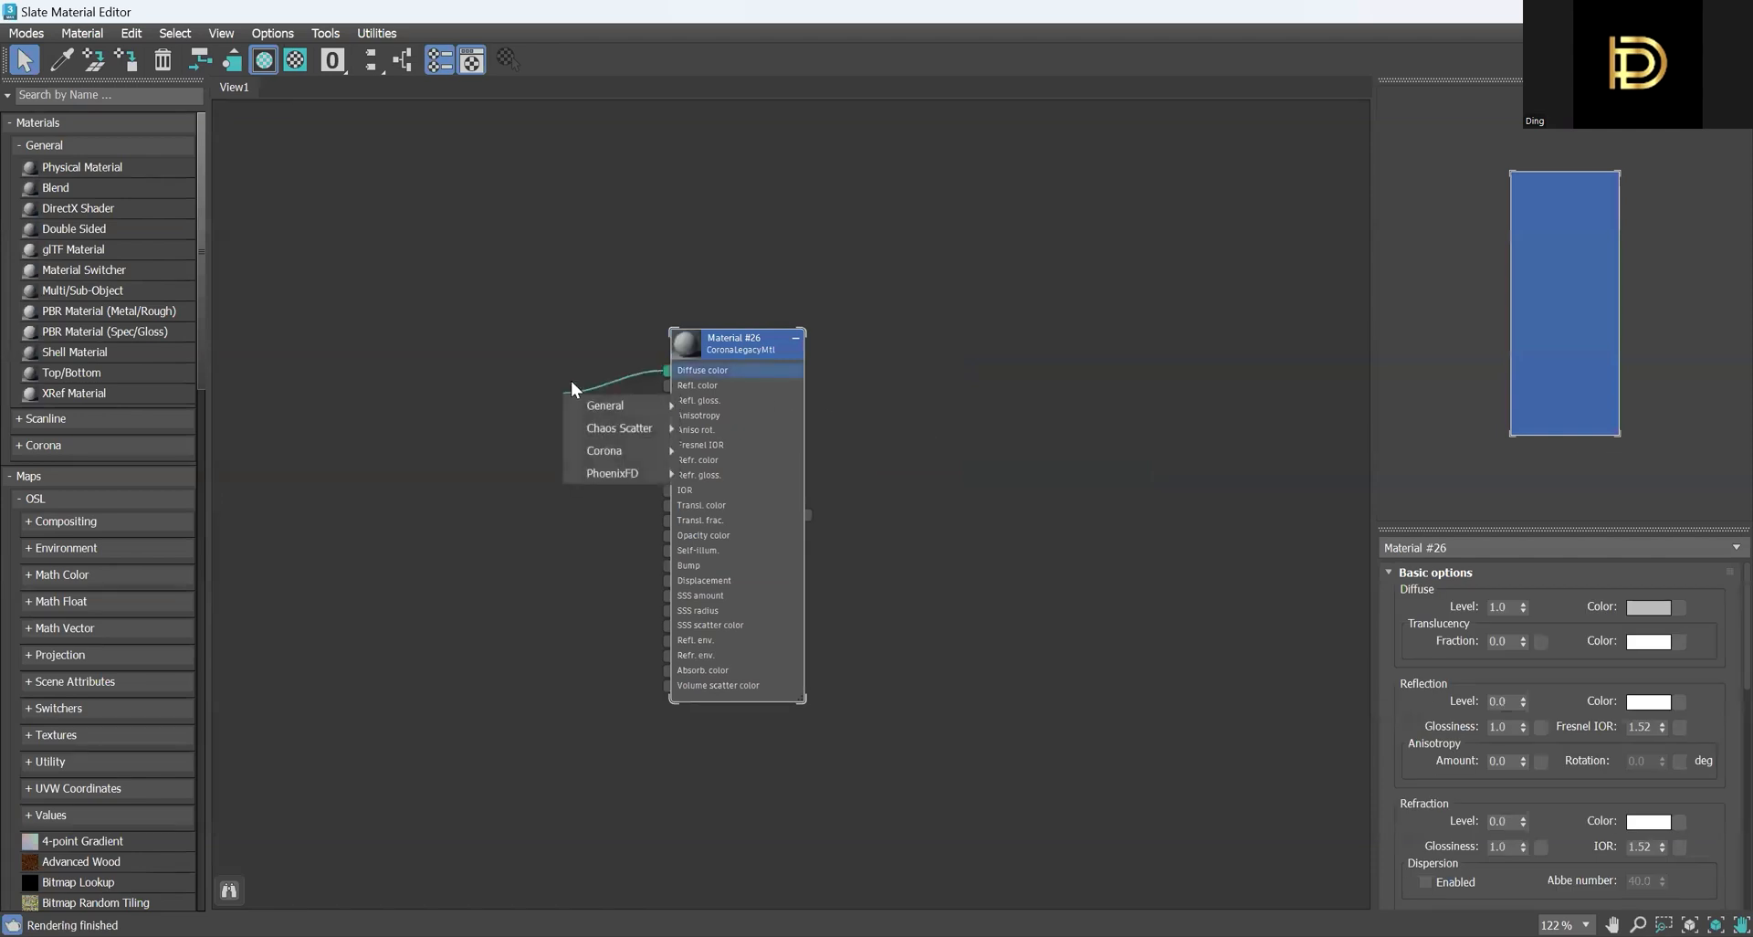
mouse_move(628, 409)
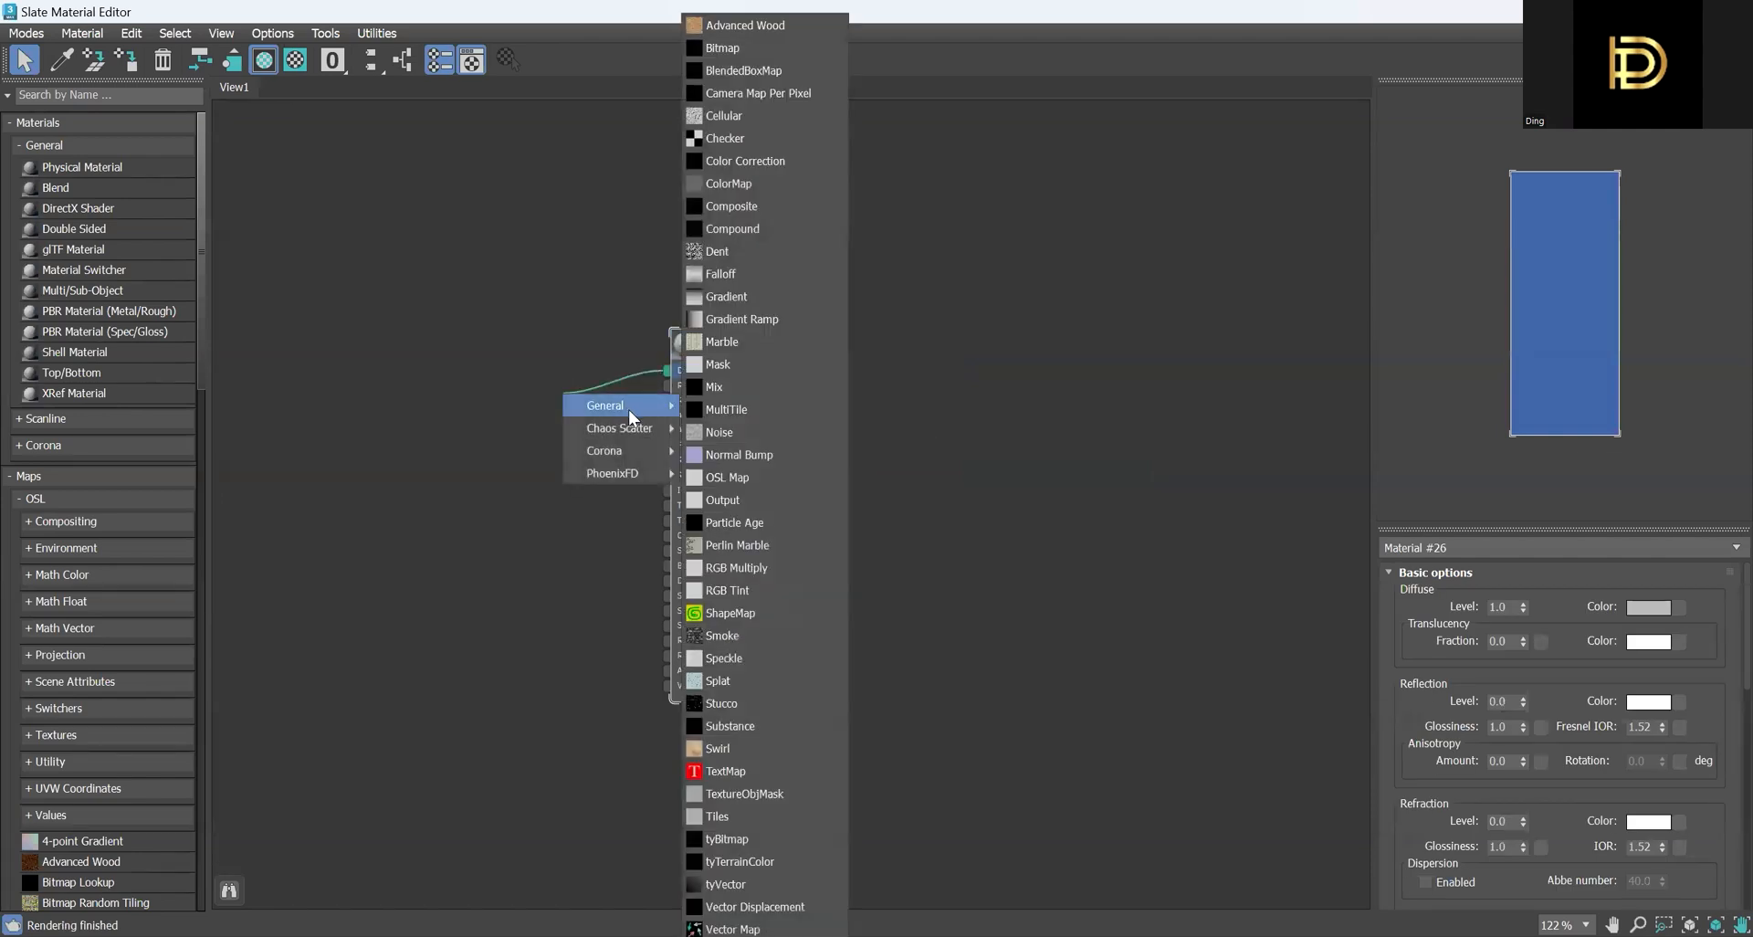
click(769, 320)
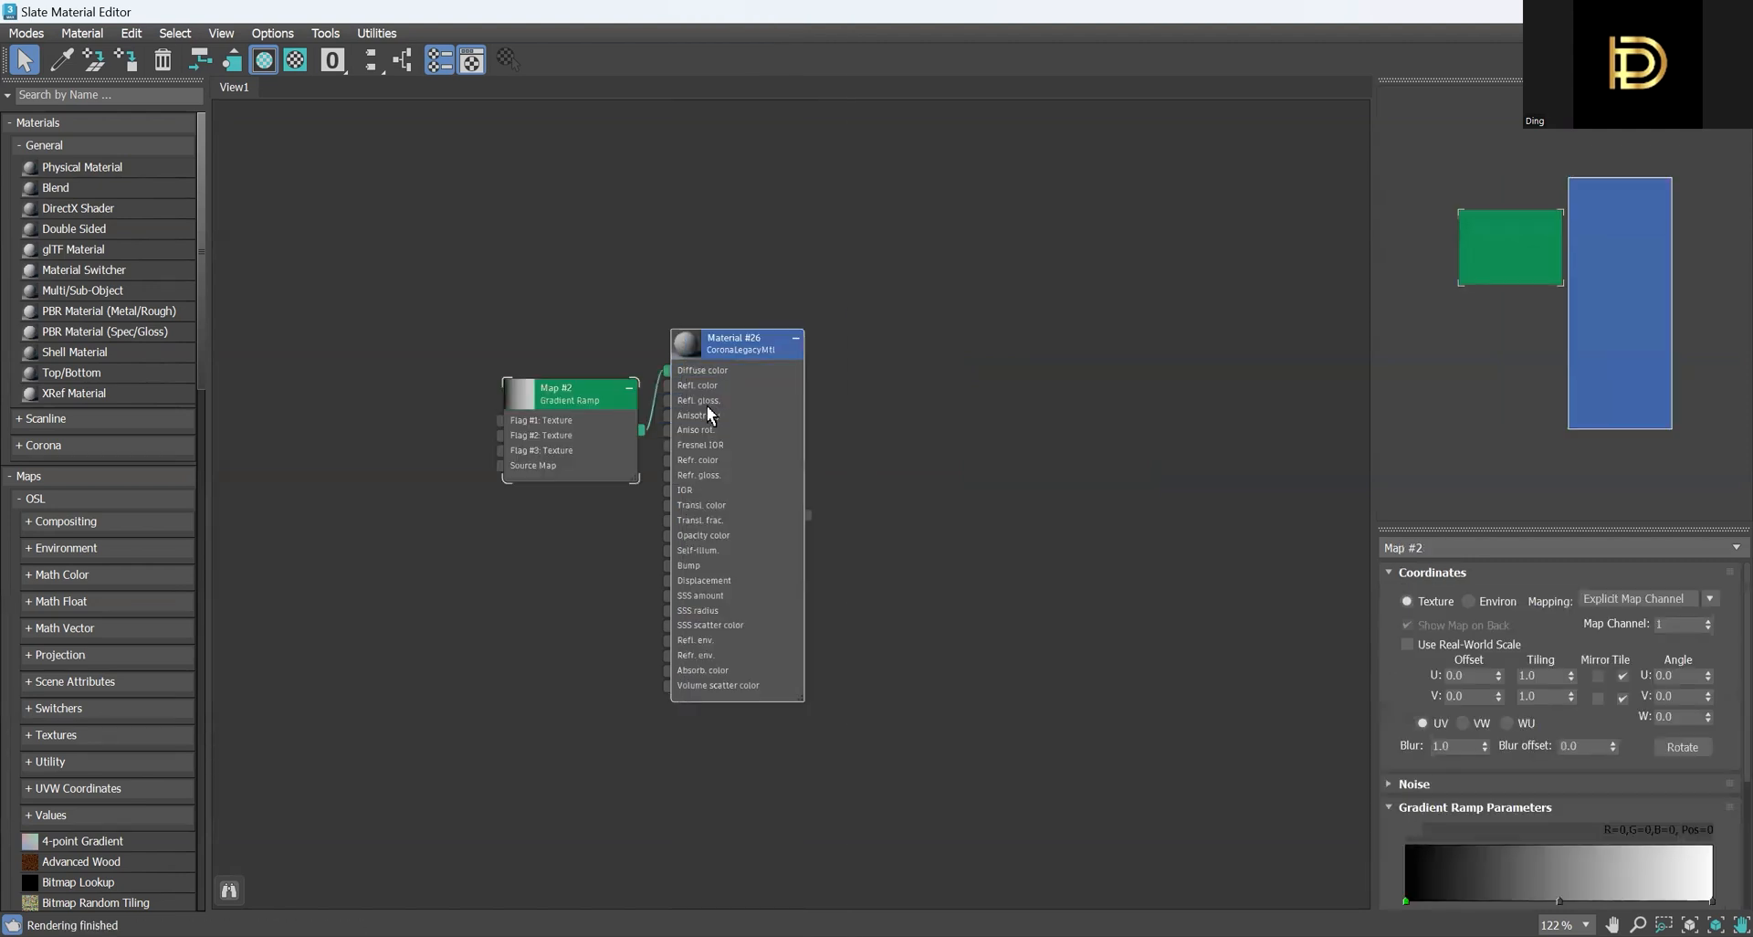
drag(544, 398, 459, 382)
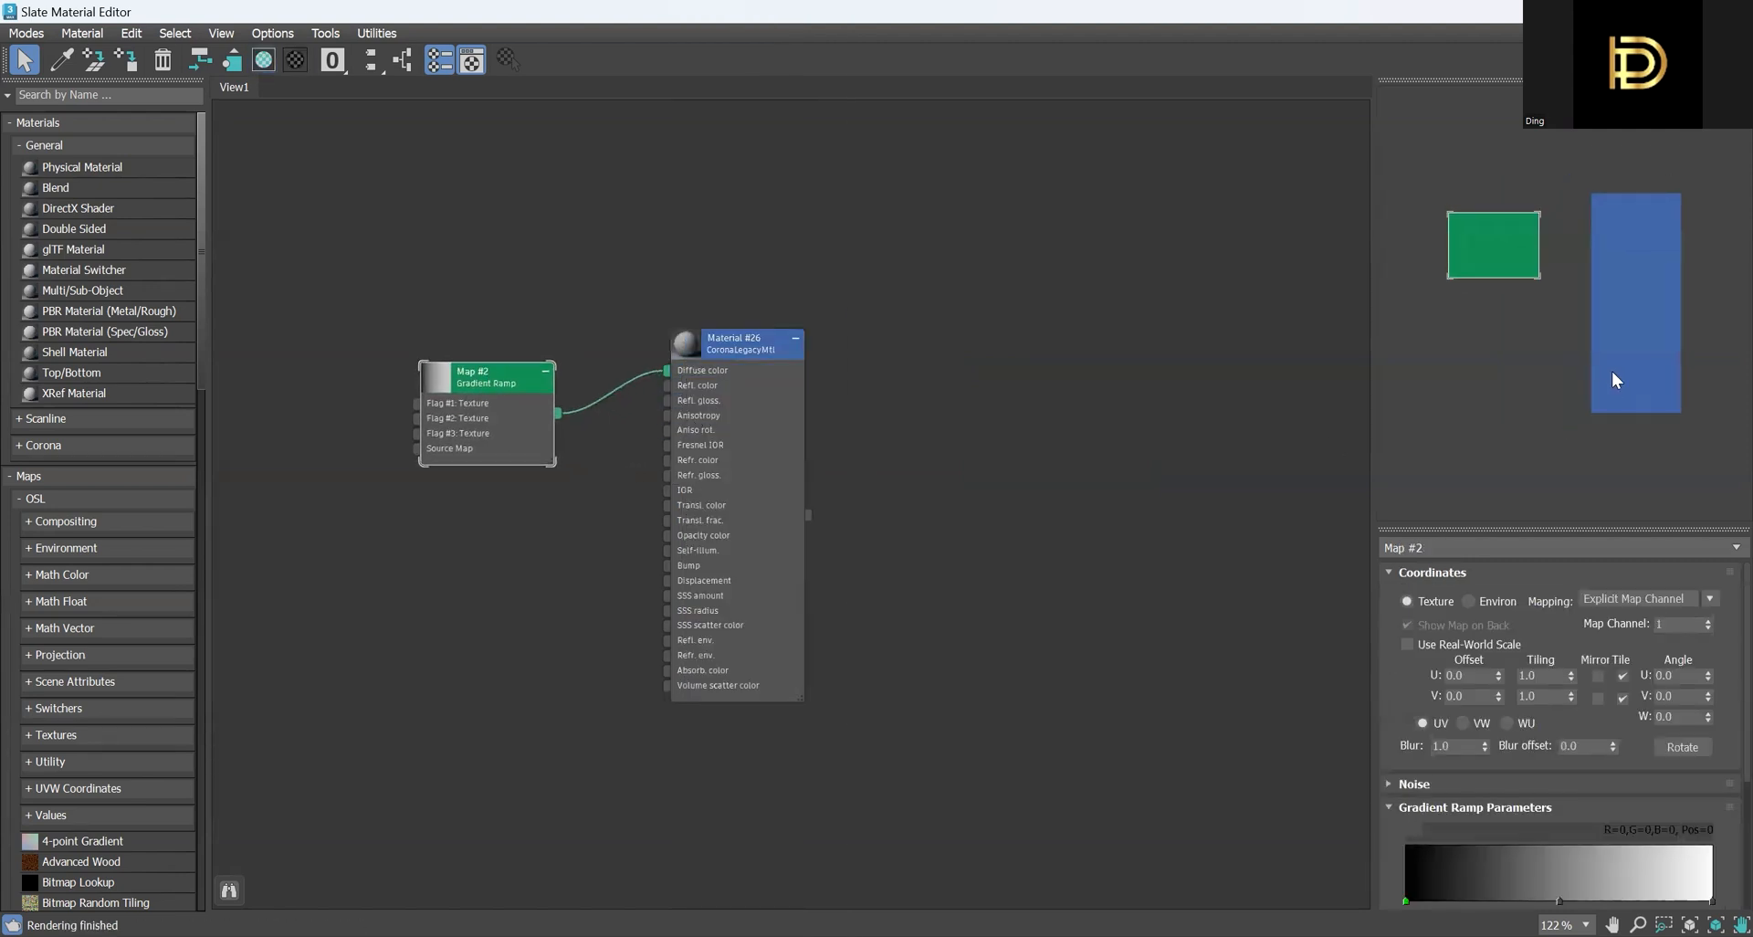
Set the Gradient Ramp's interpolation to Solid
scroll(1724, 776, down, 5)
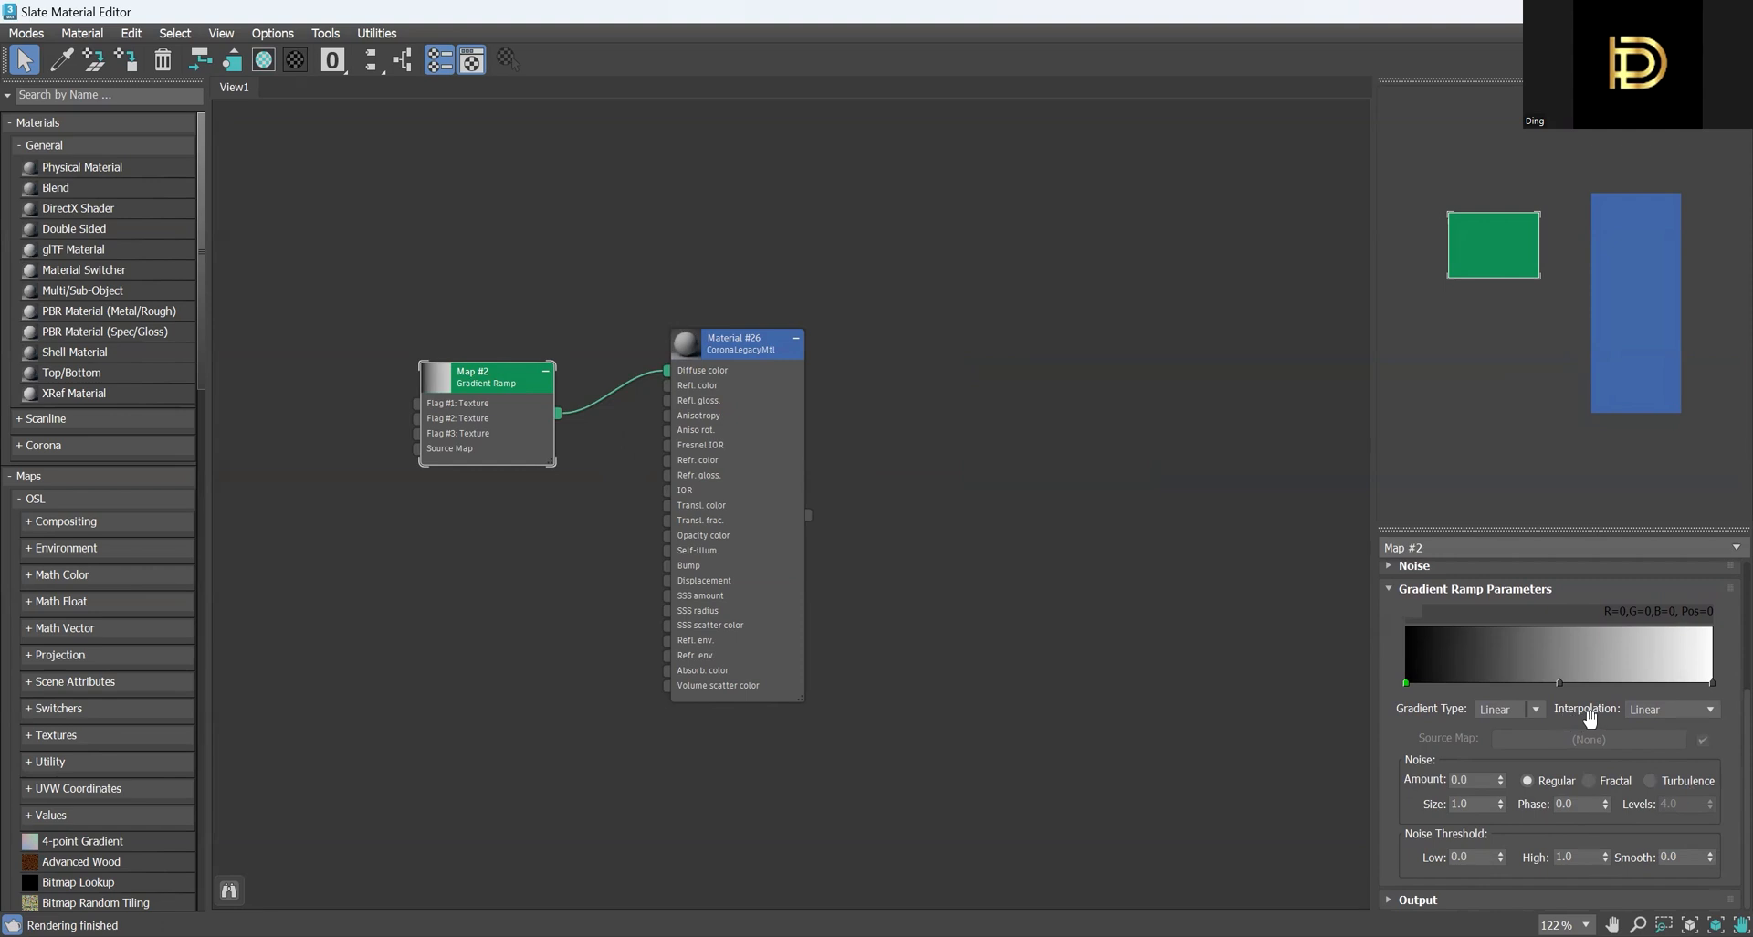
click(1691, 712)
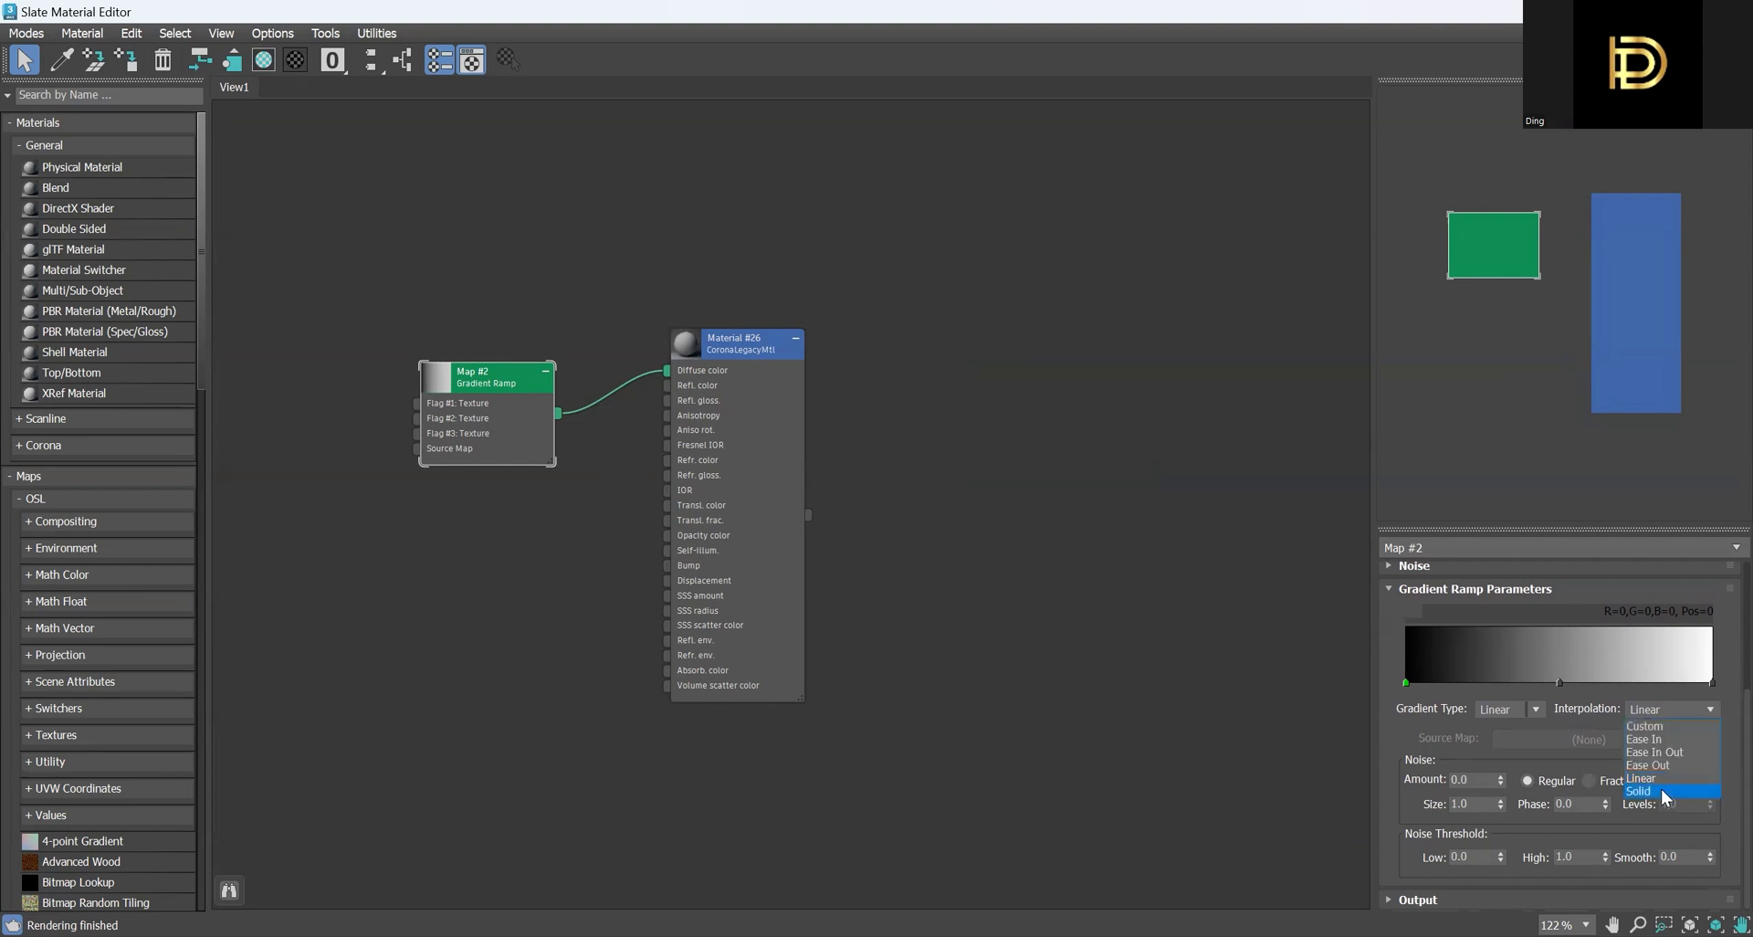
click(1663, 791)
Check the gradient's end flag colour and set the middle flag at position 50 to white (255, 255, 255)
click(1712, 683)
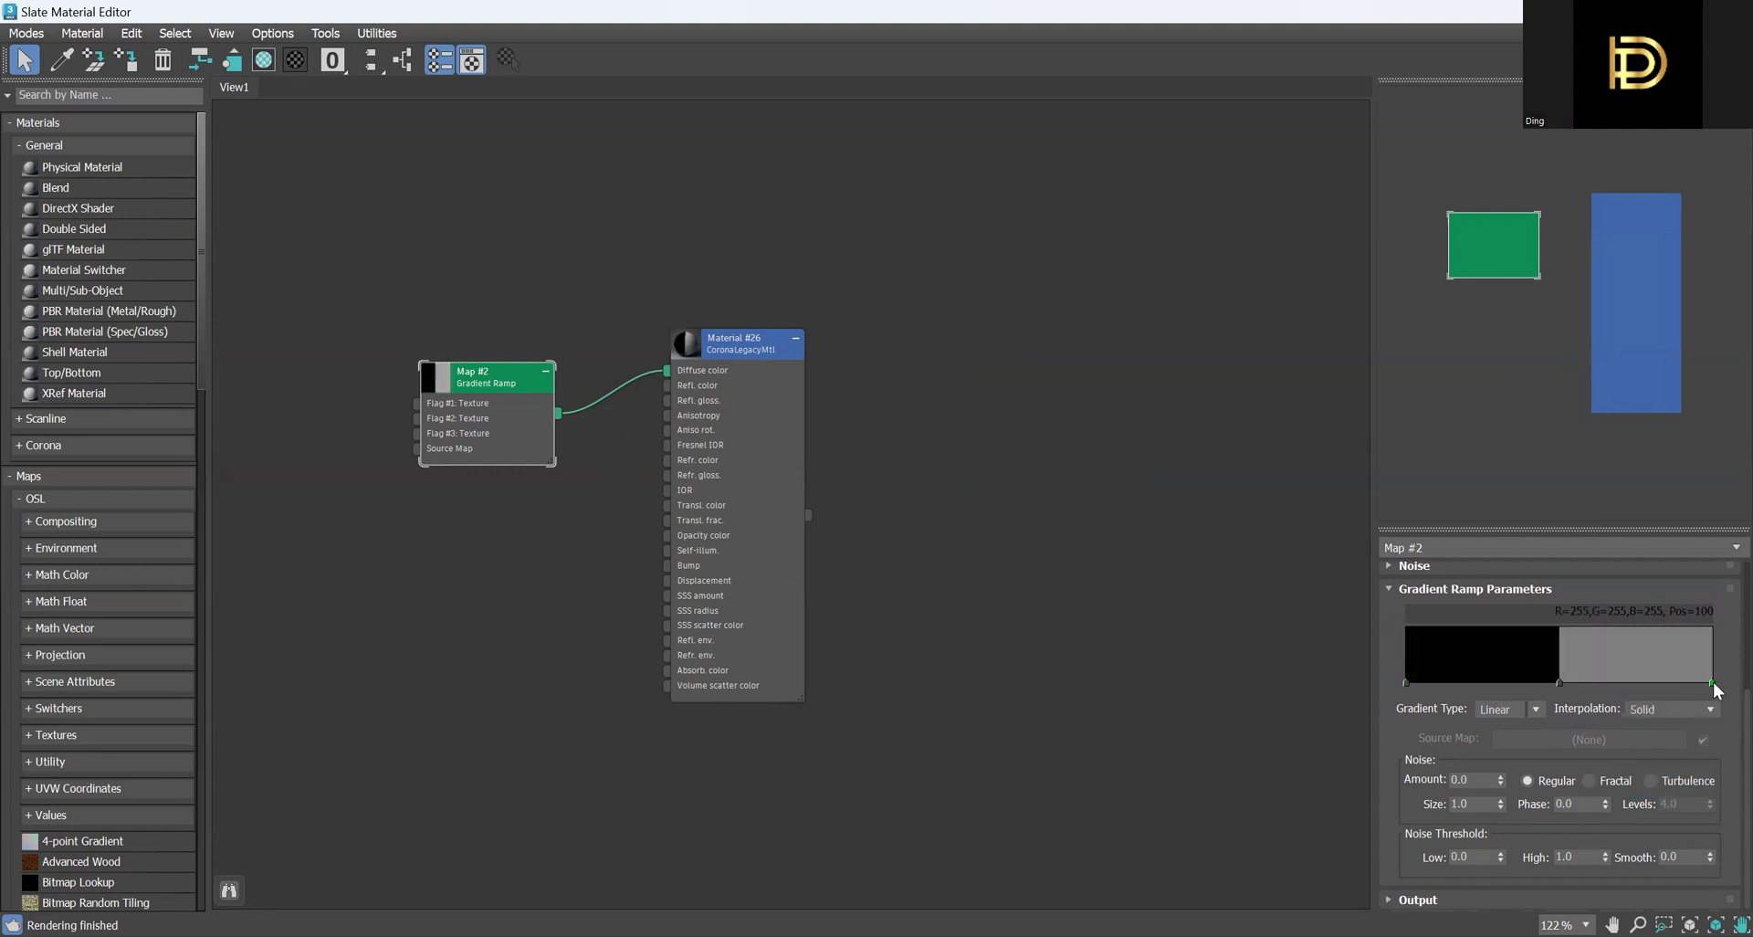
double_click(1712, 683)
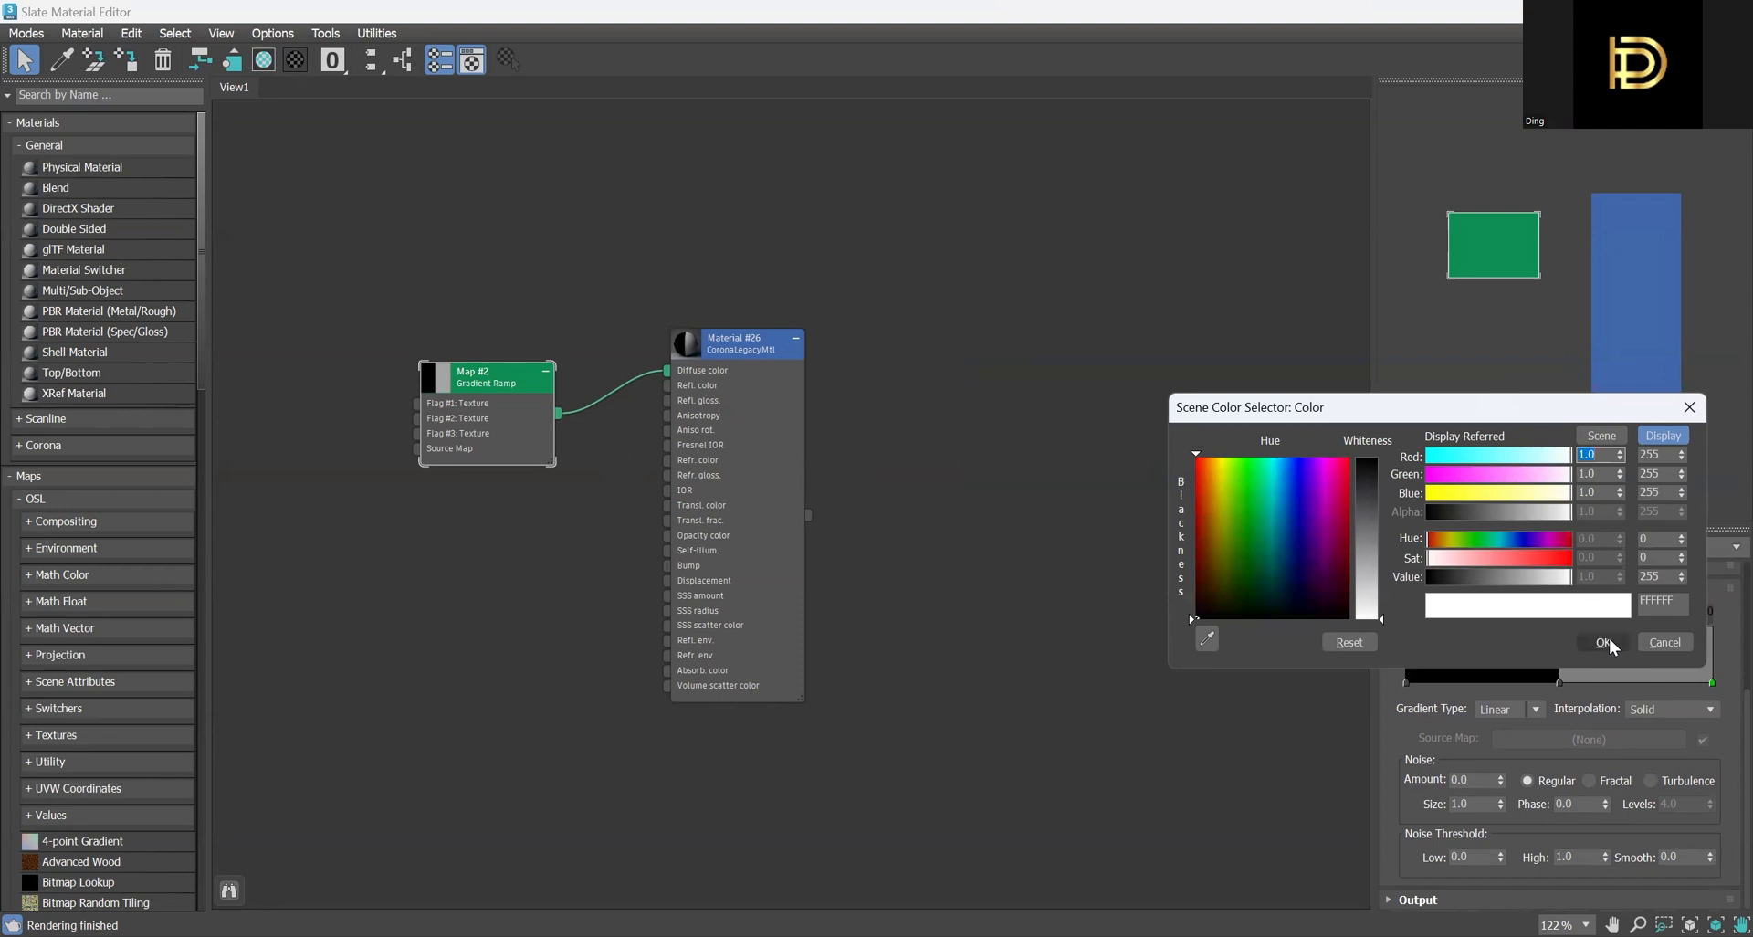
click(1607, 641)
click(1559, 681)
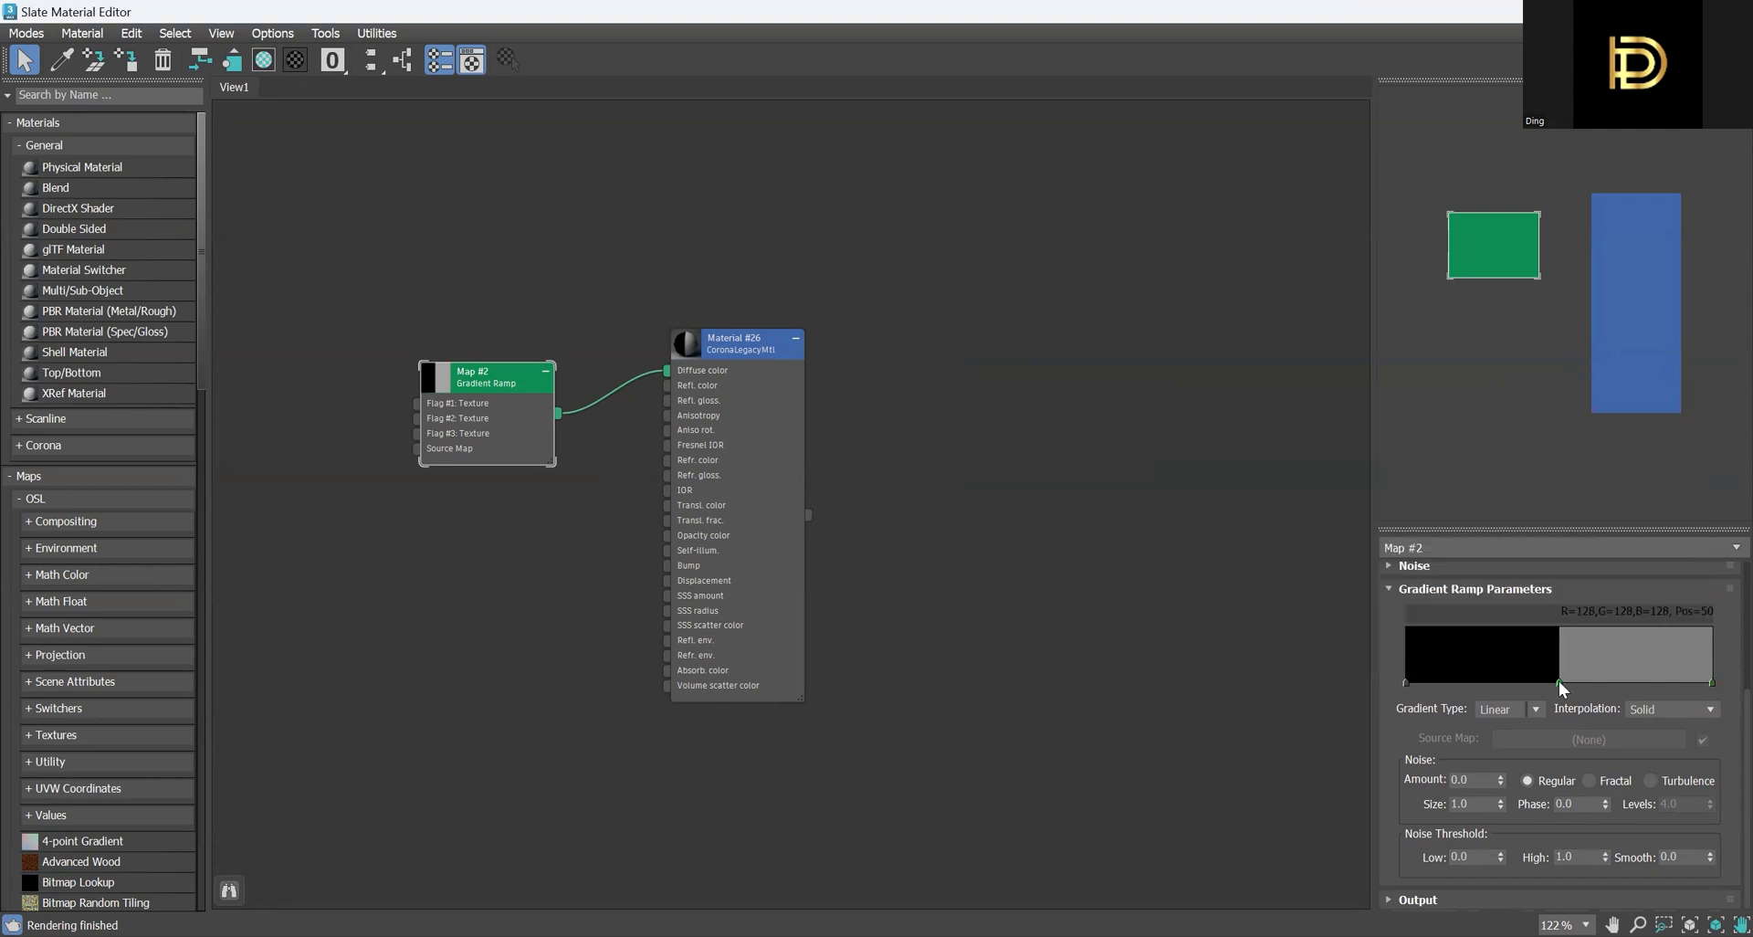
double_click(1559, 682)
drag(1224, 573, 1226, 620)
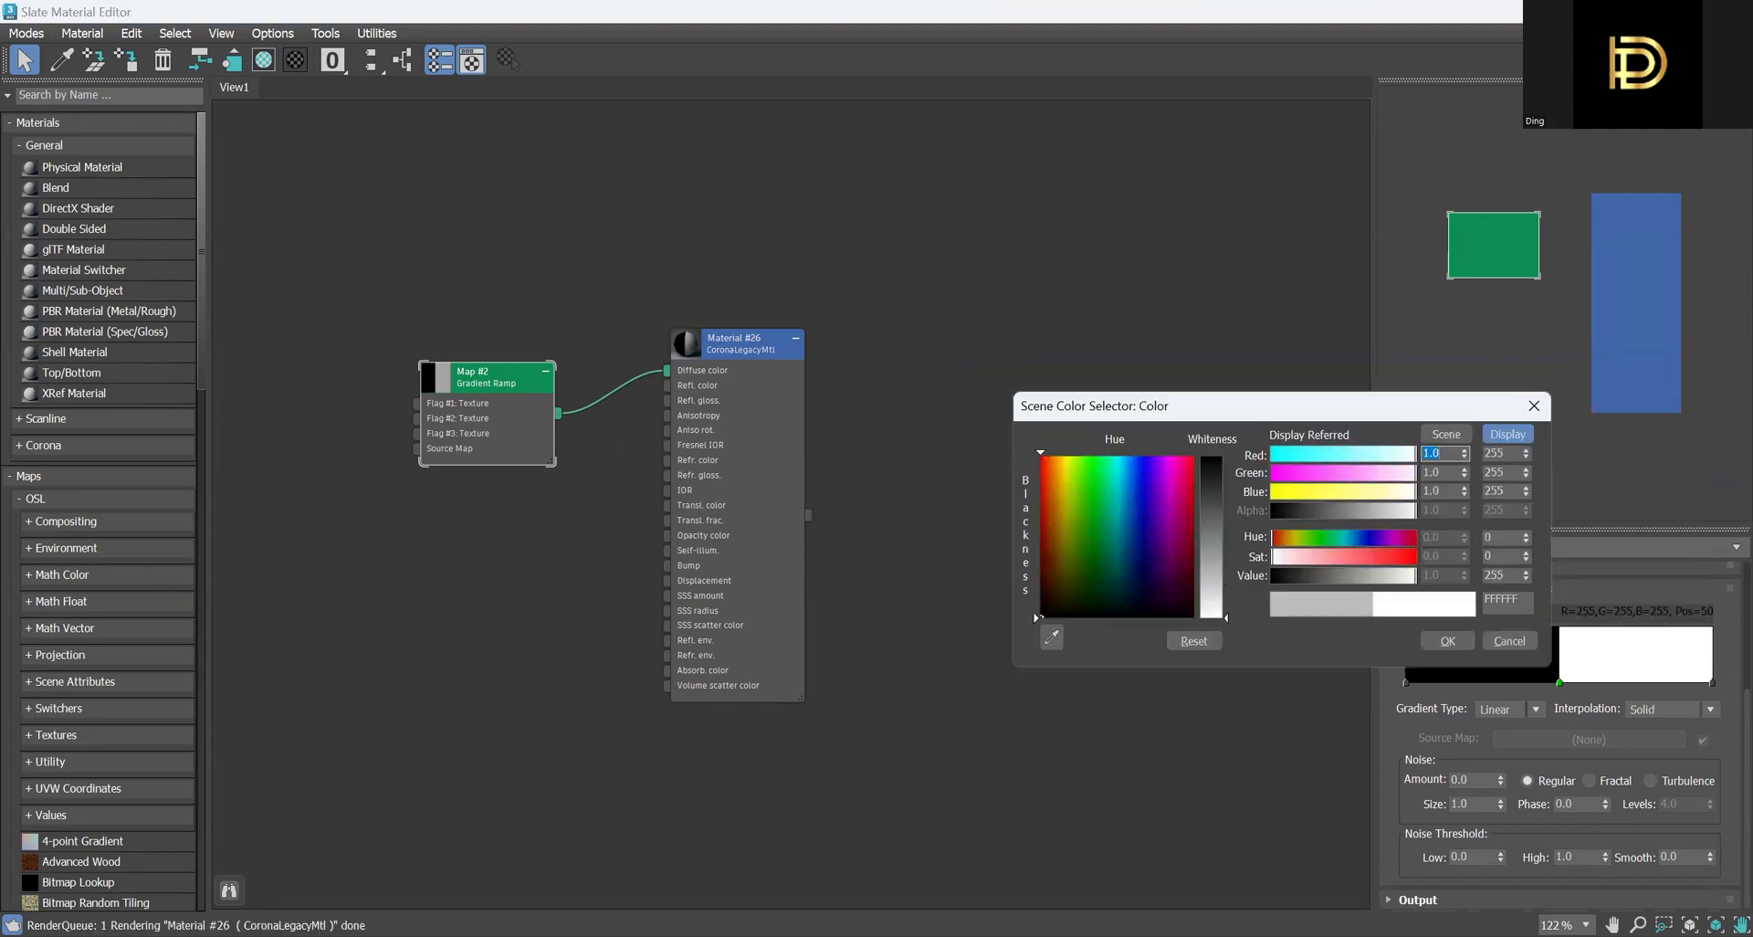
click(1446, 641)
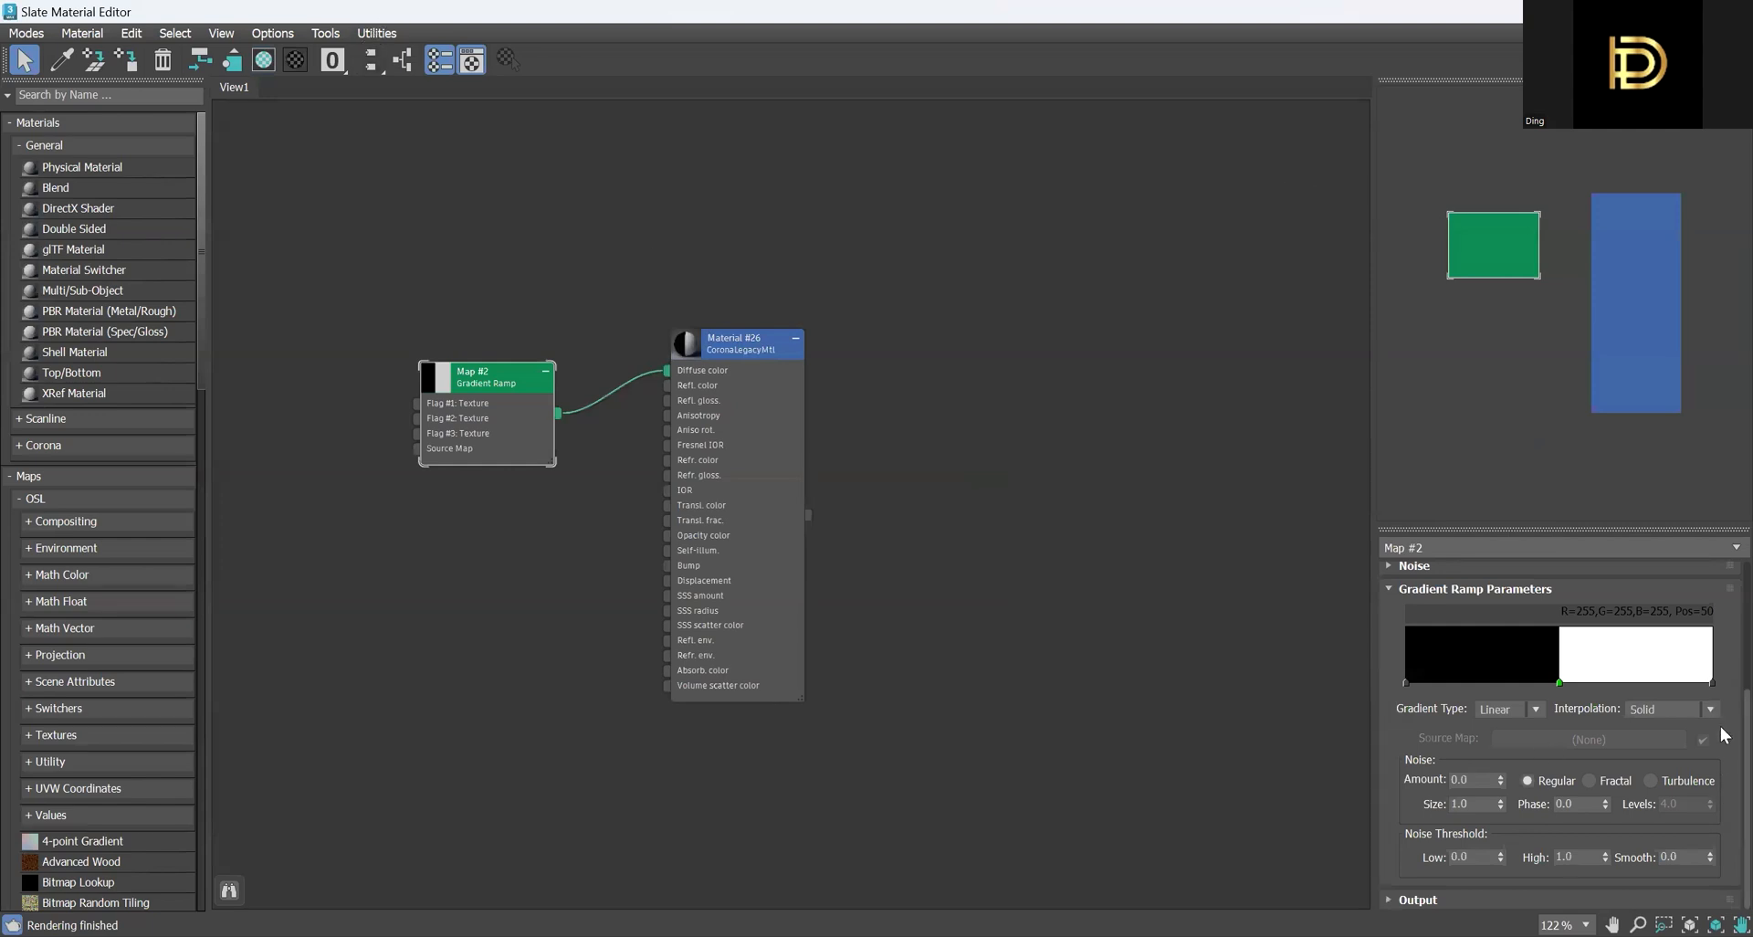
Try a noise amount of 0.1 on the Gradient Ramp and reset it to 0.0
double_click(1475, 778)
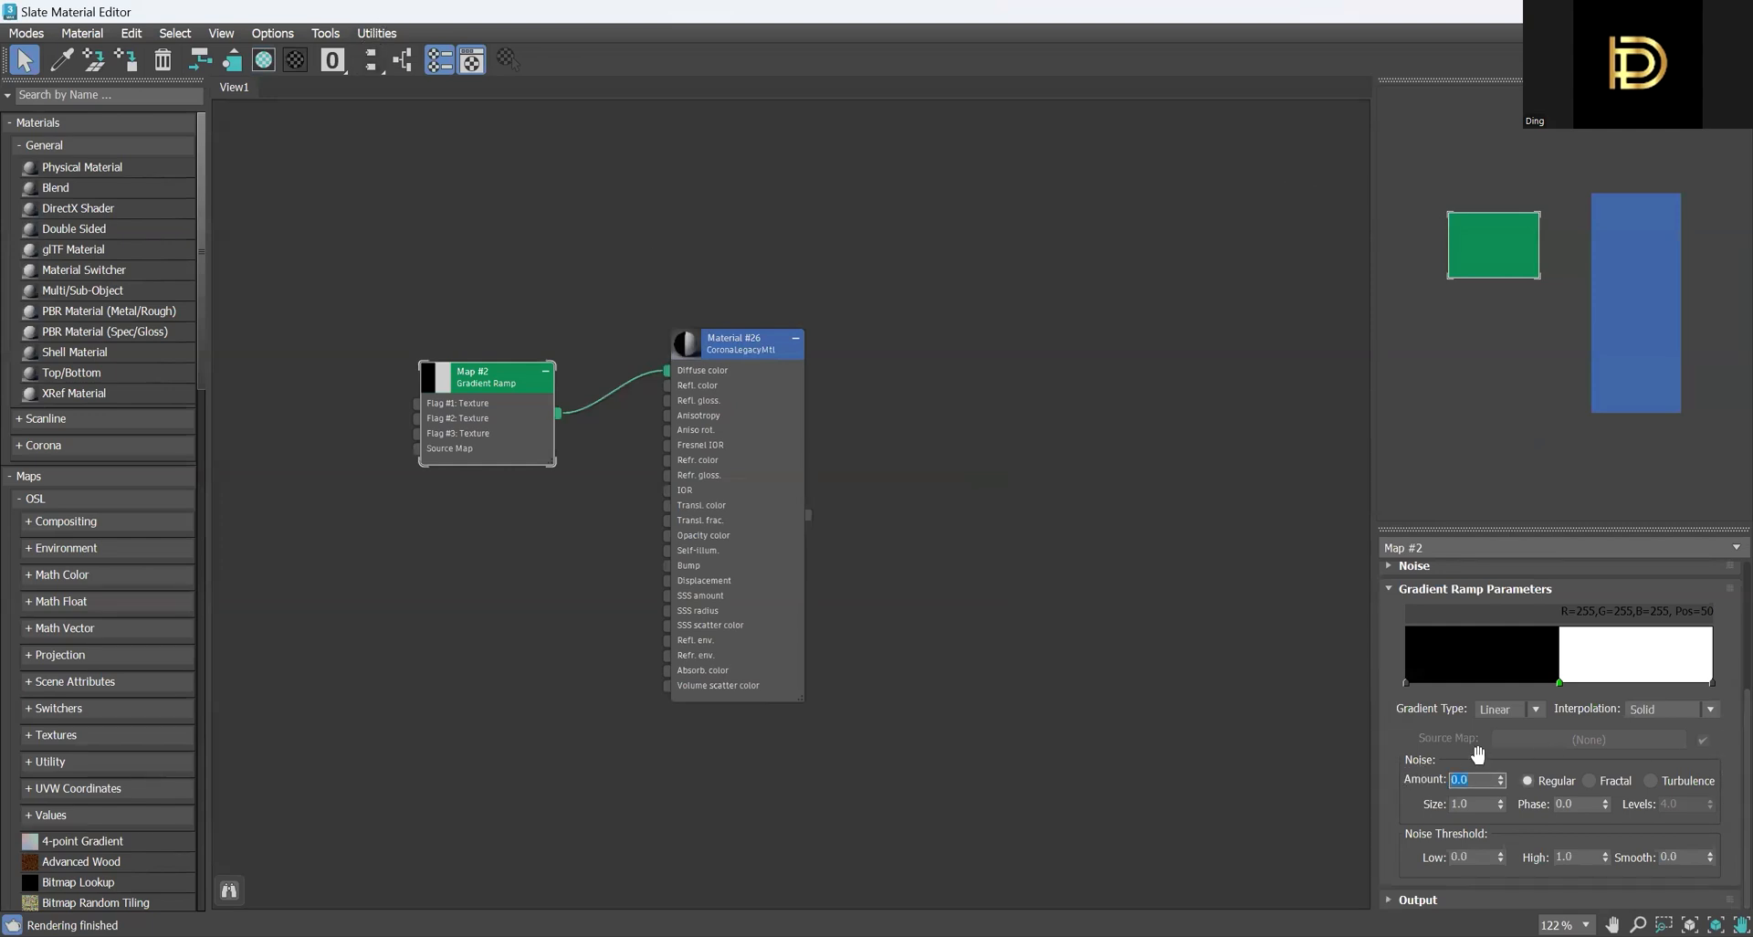
text(0.1)
key(Return)
text(0.0)
key(Return)
Assign the new CoronaLegacyMtl material to the selected sphere and minimize the material editor
click(731, 341)
click(726, 342)
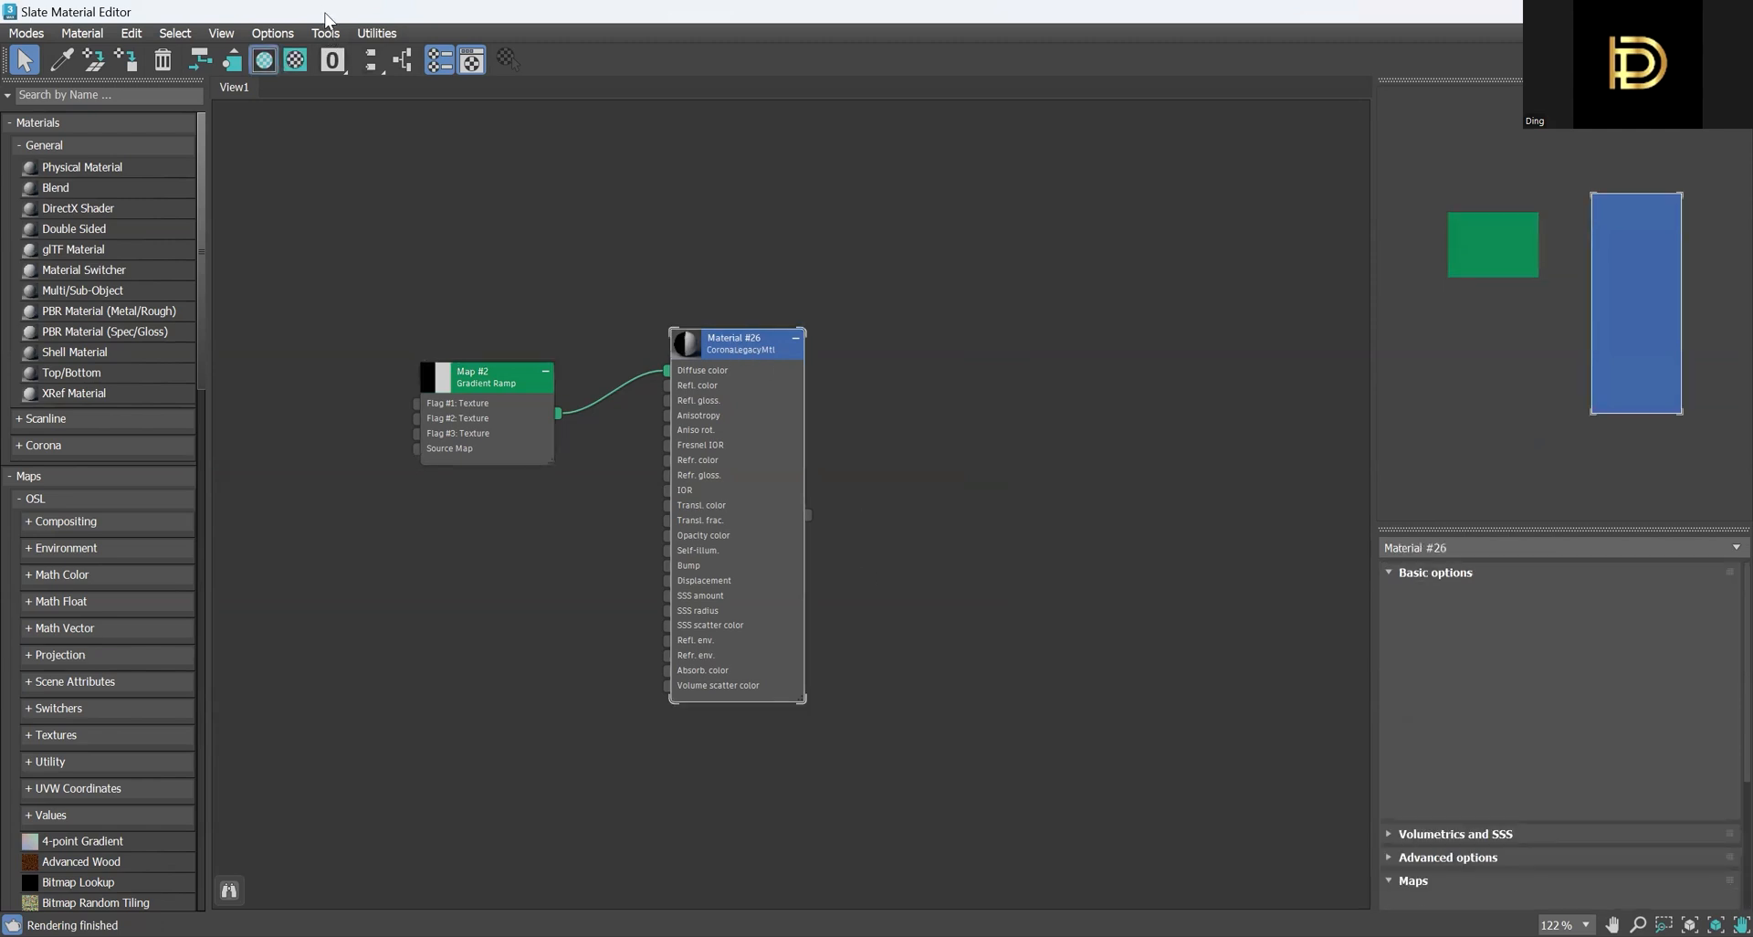
drag(327, 12, 669, 672)
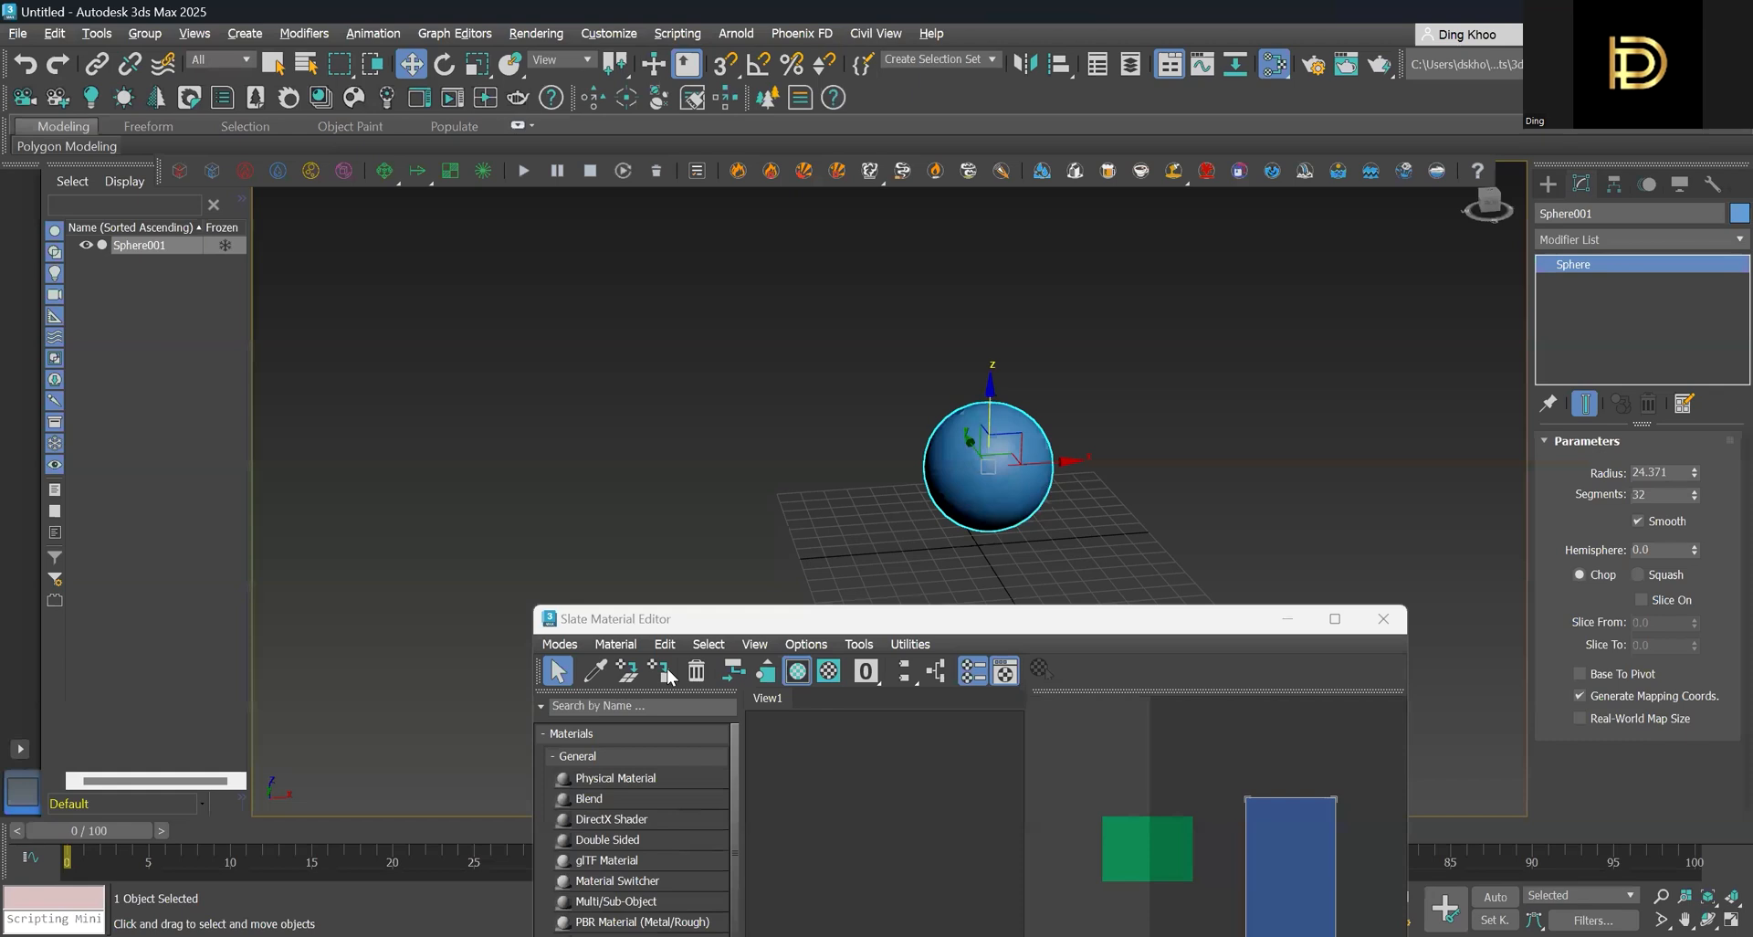
click(668, 674)
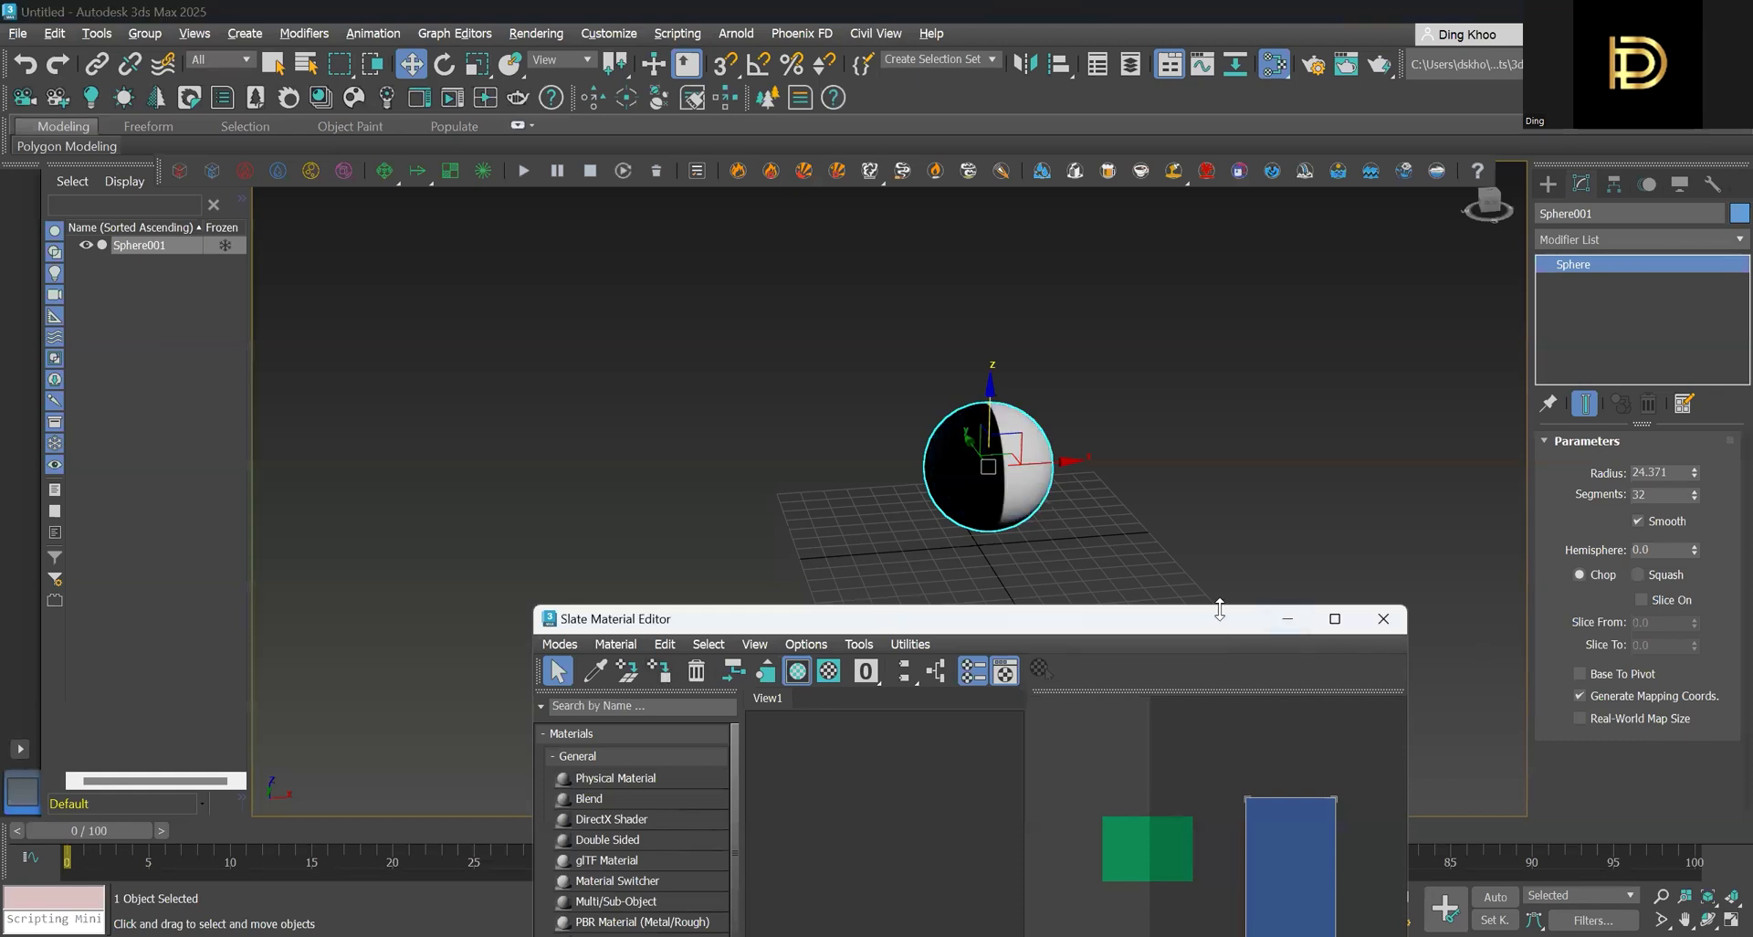
click(1290, 621)
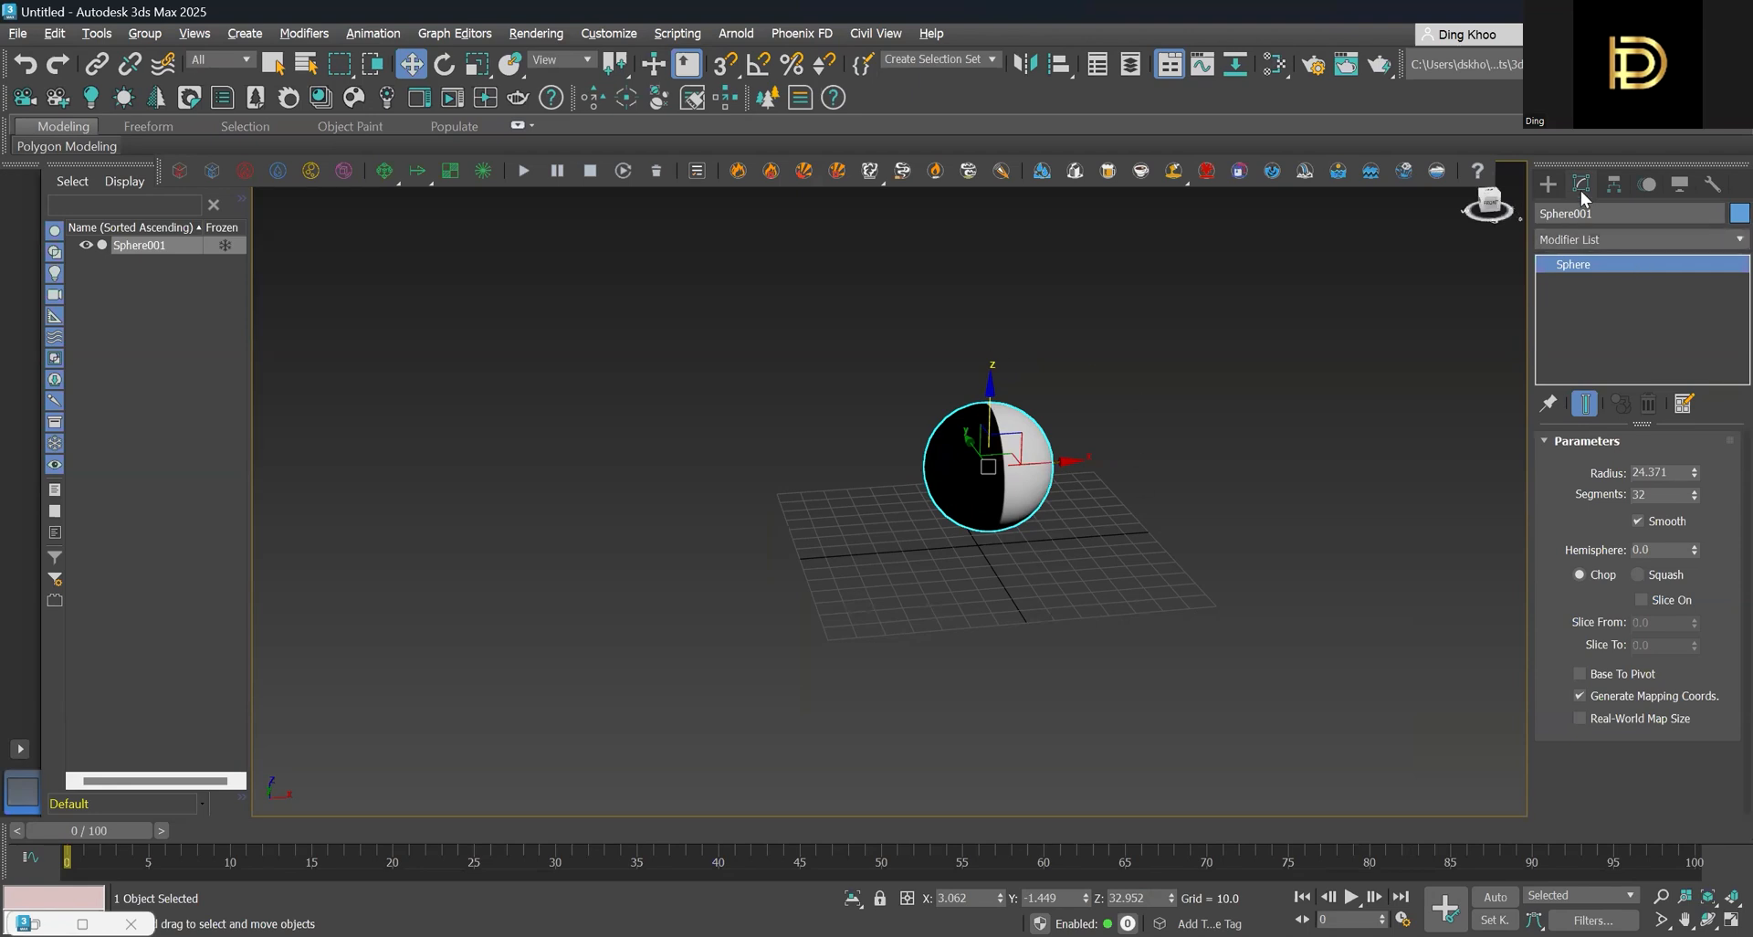
Add a UVW Map modifier to the sphere
click(1601, 243)
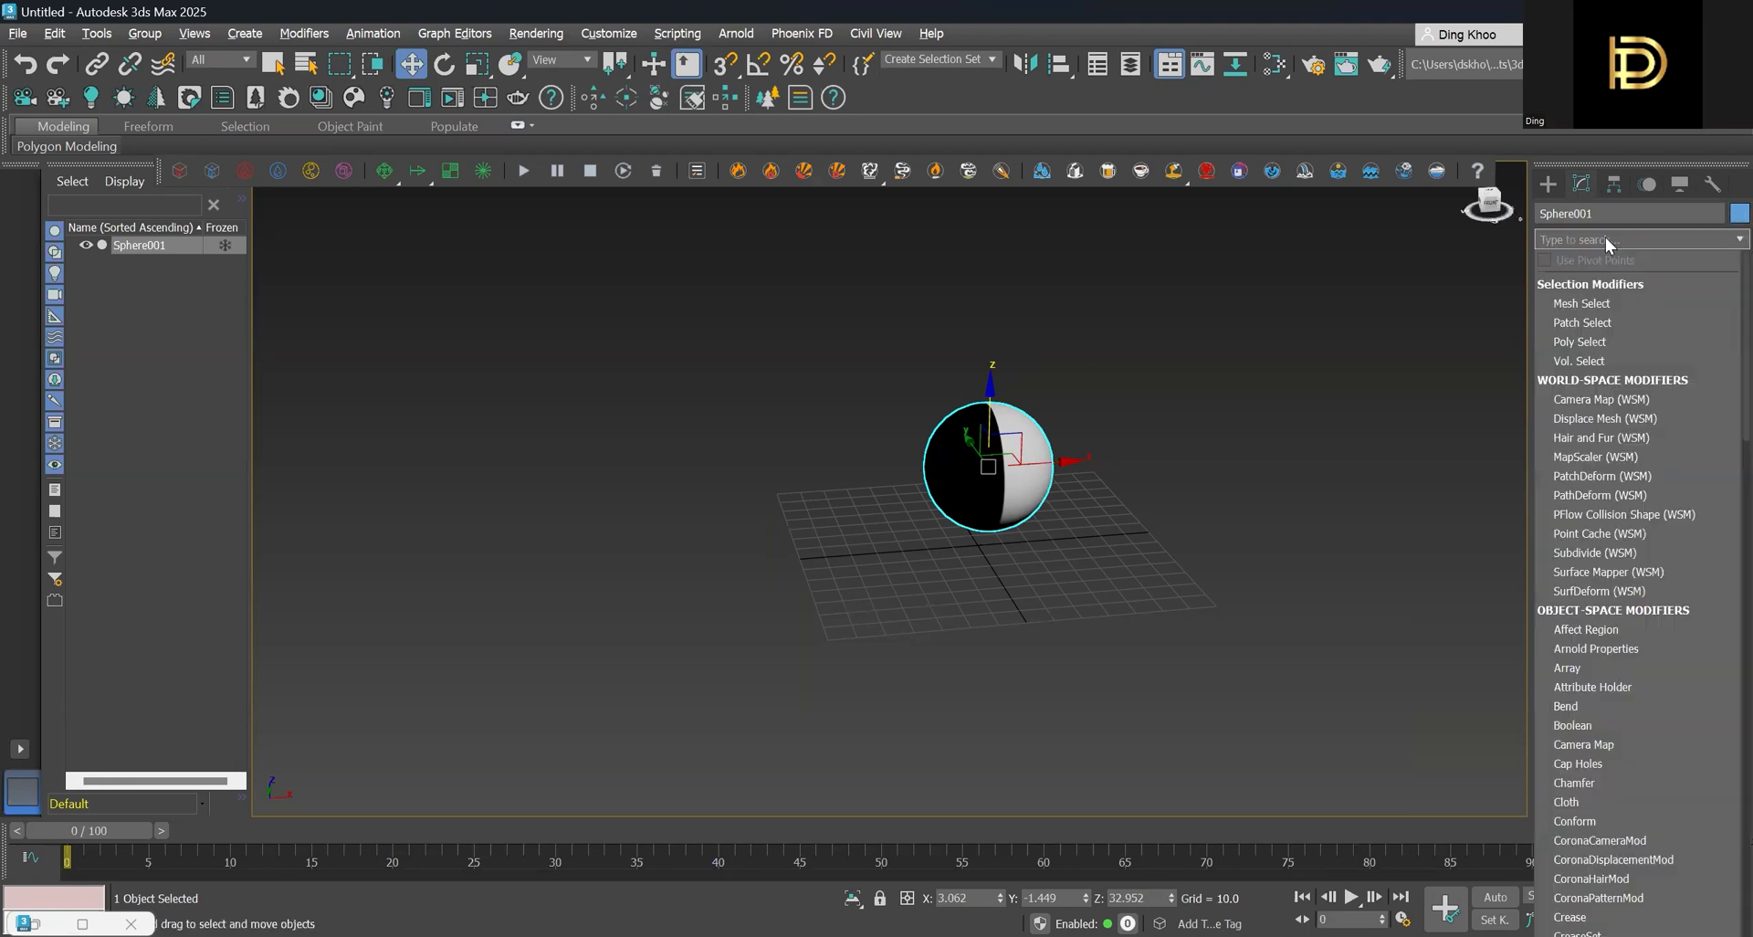
click(1605, 237)
click(1598, 240)
text(uv)
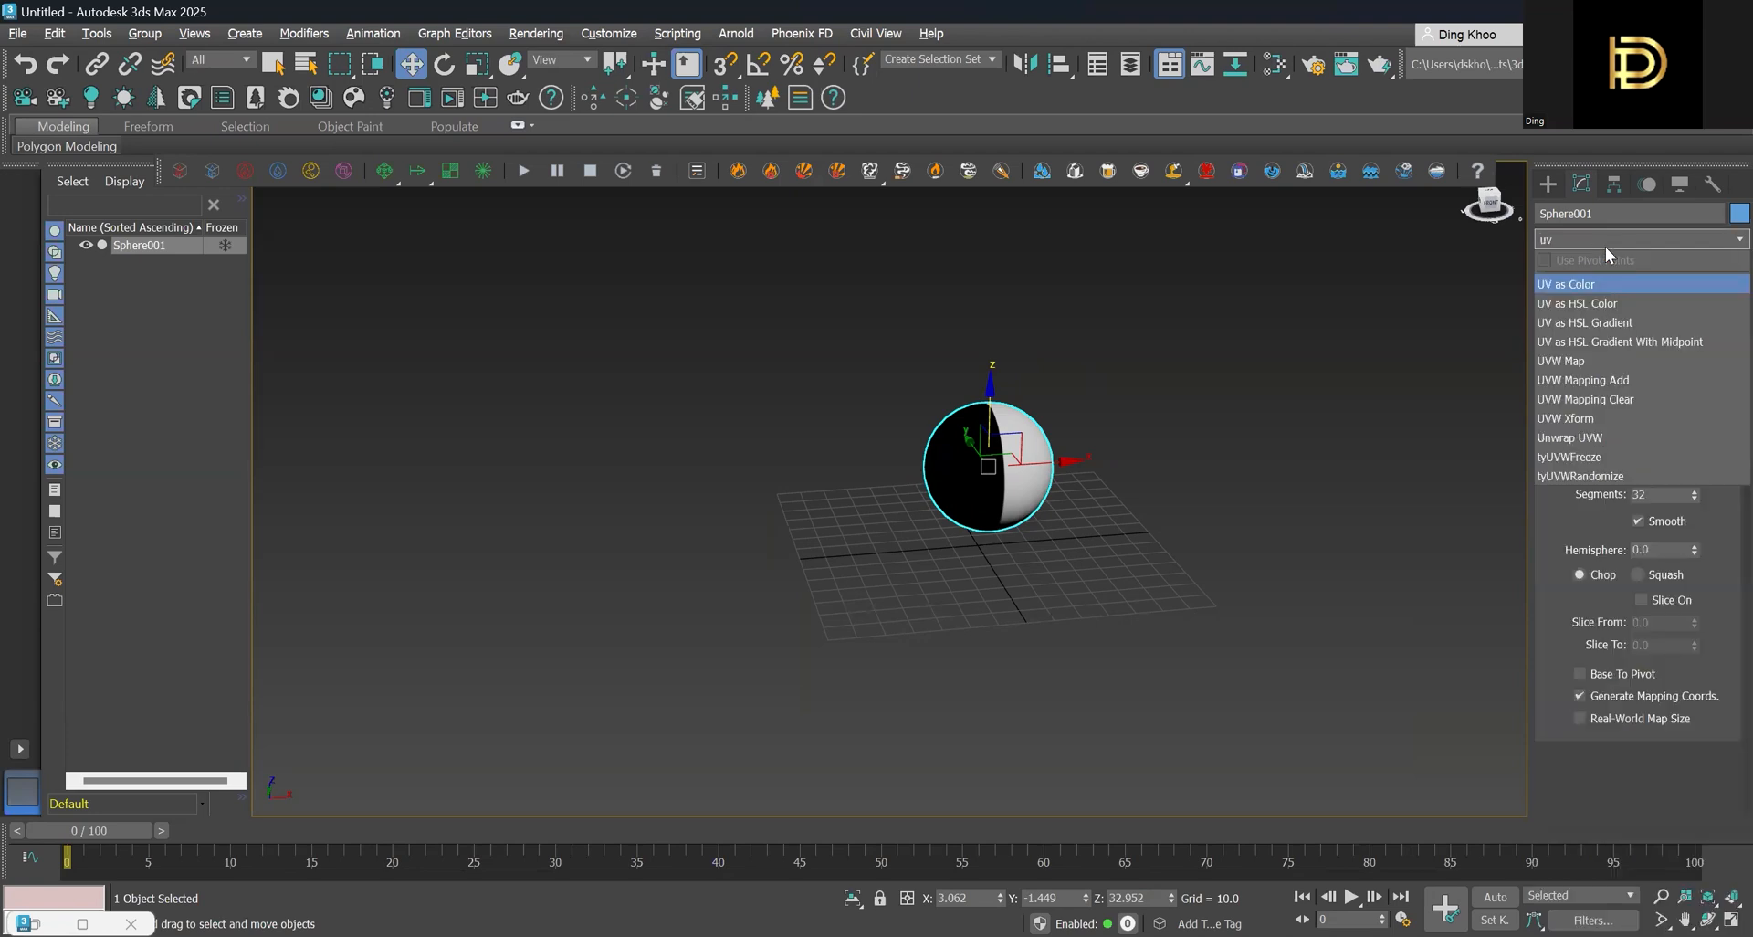
click(1587, 362)
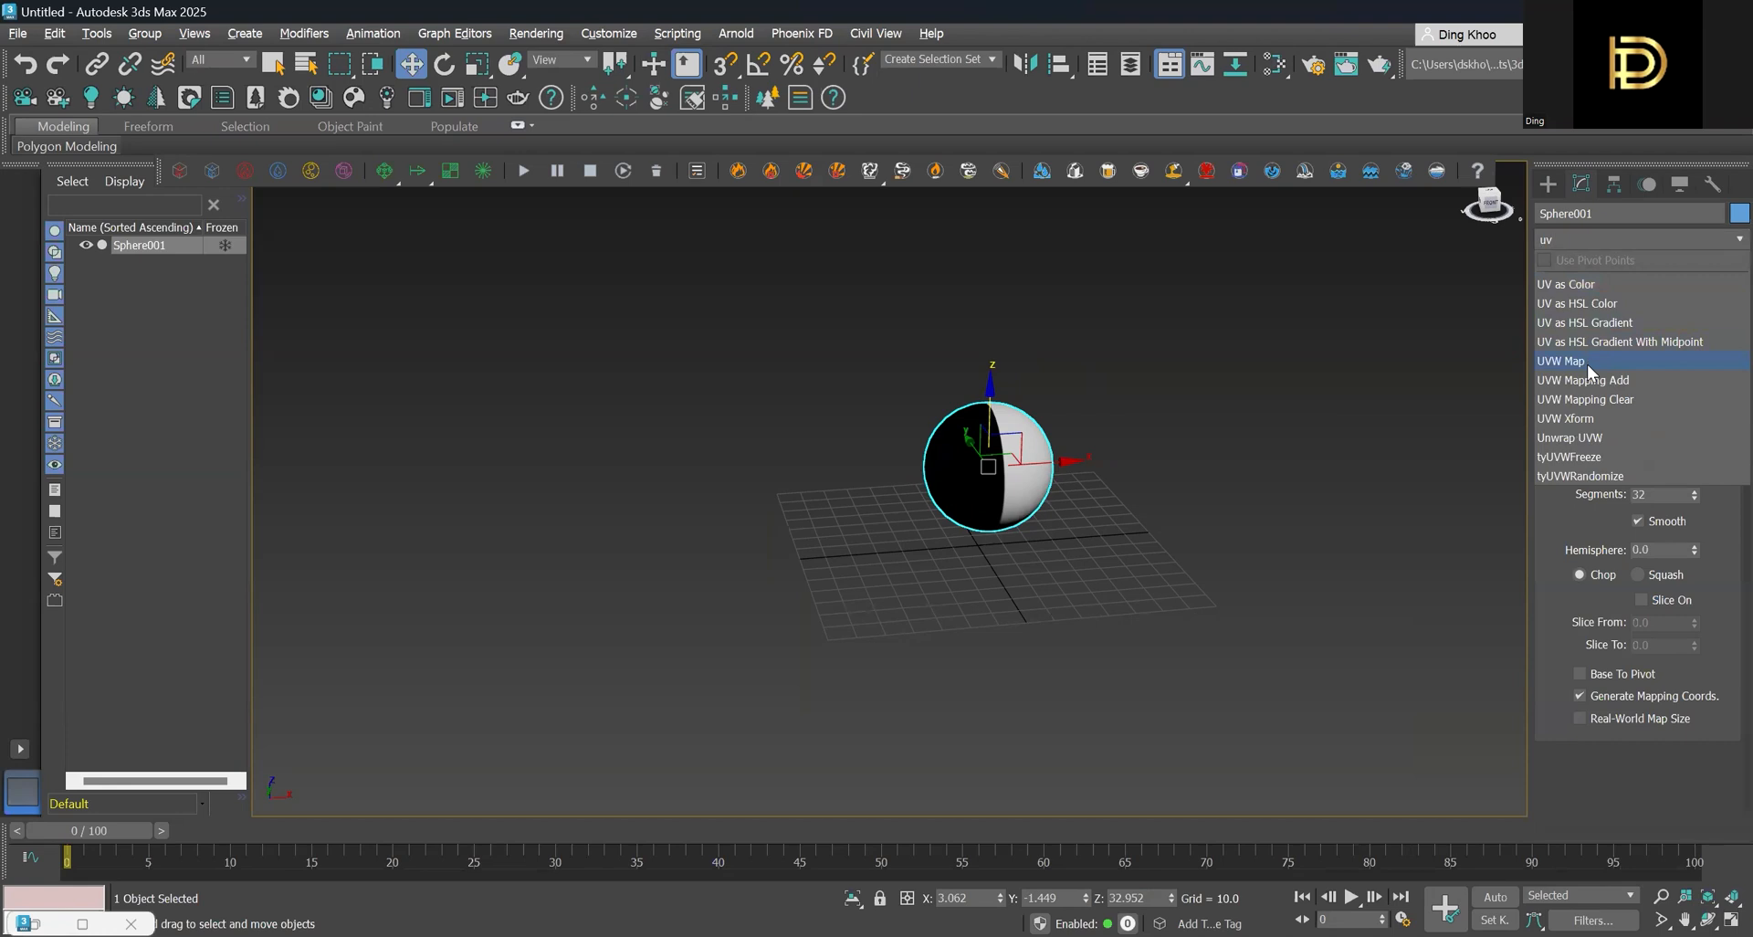
Scale the UVW Map gizmo up uniformly to several times the sphere's width
click(1565, 264)
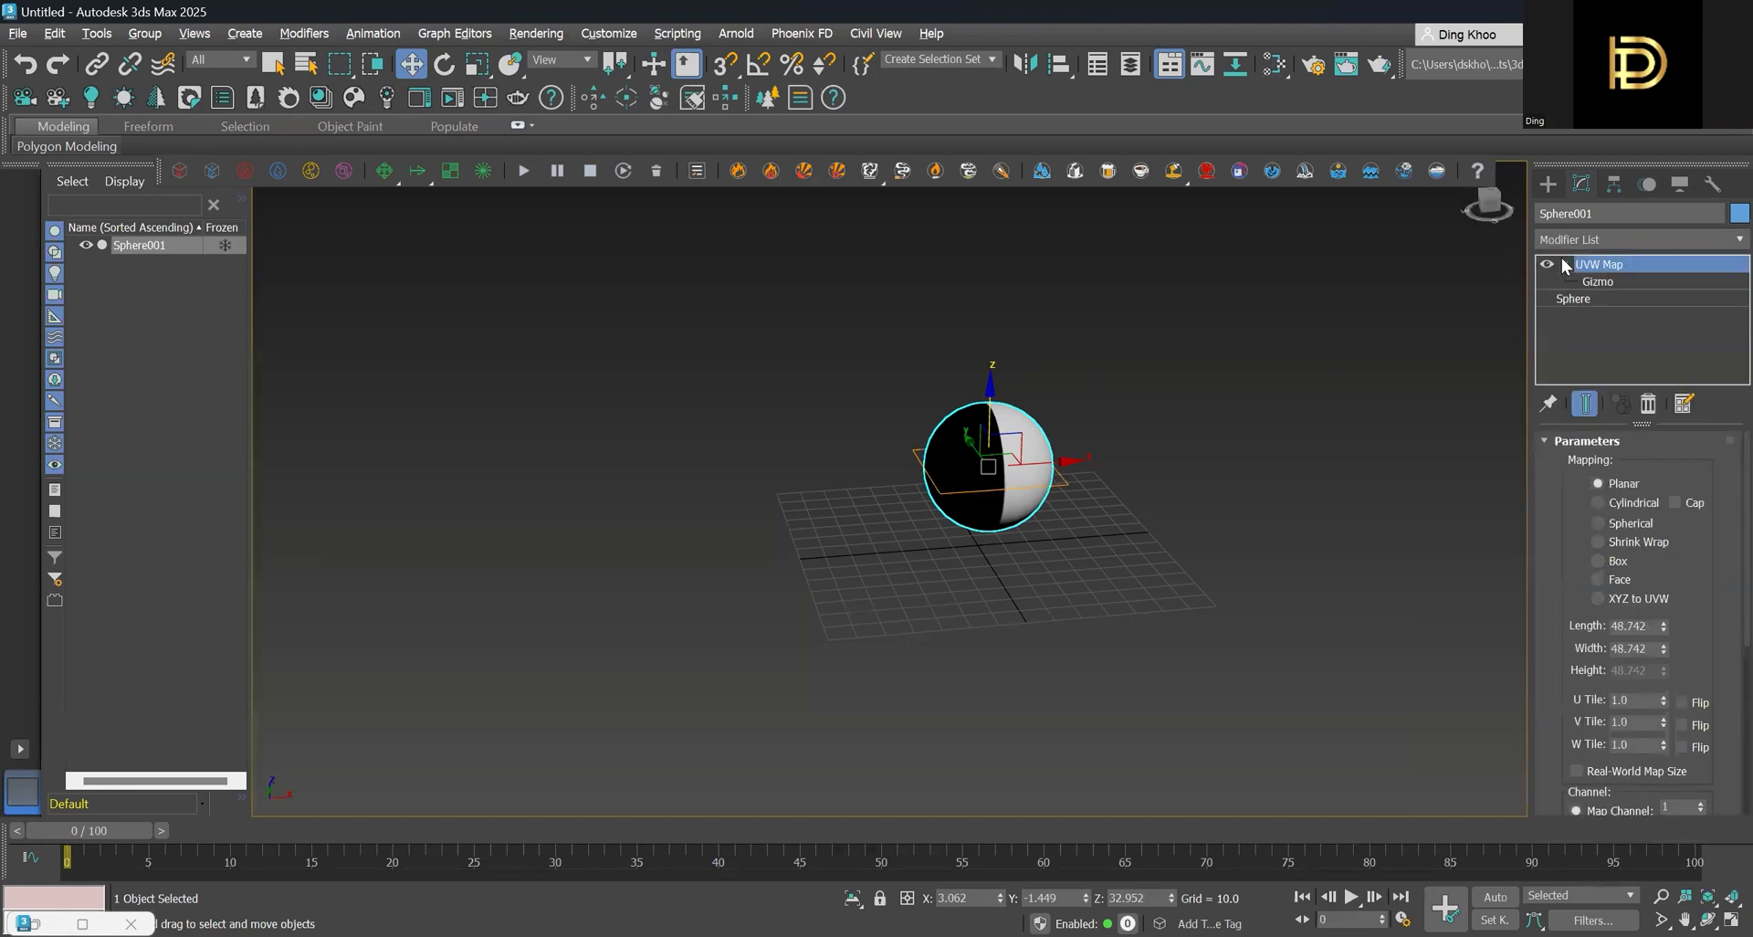
click(1599, 282)
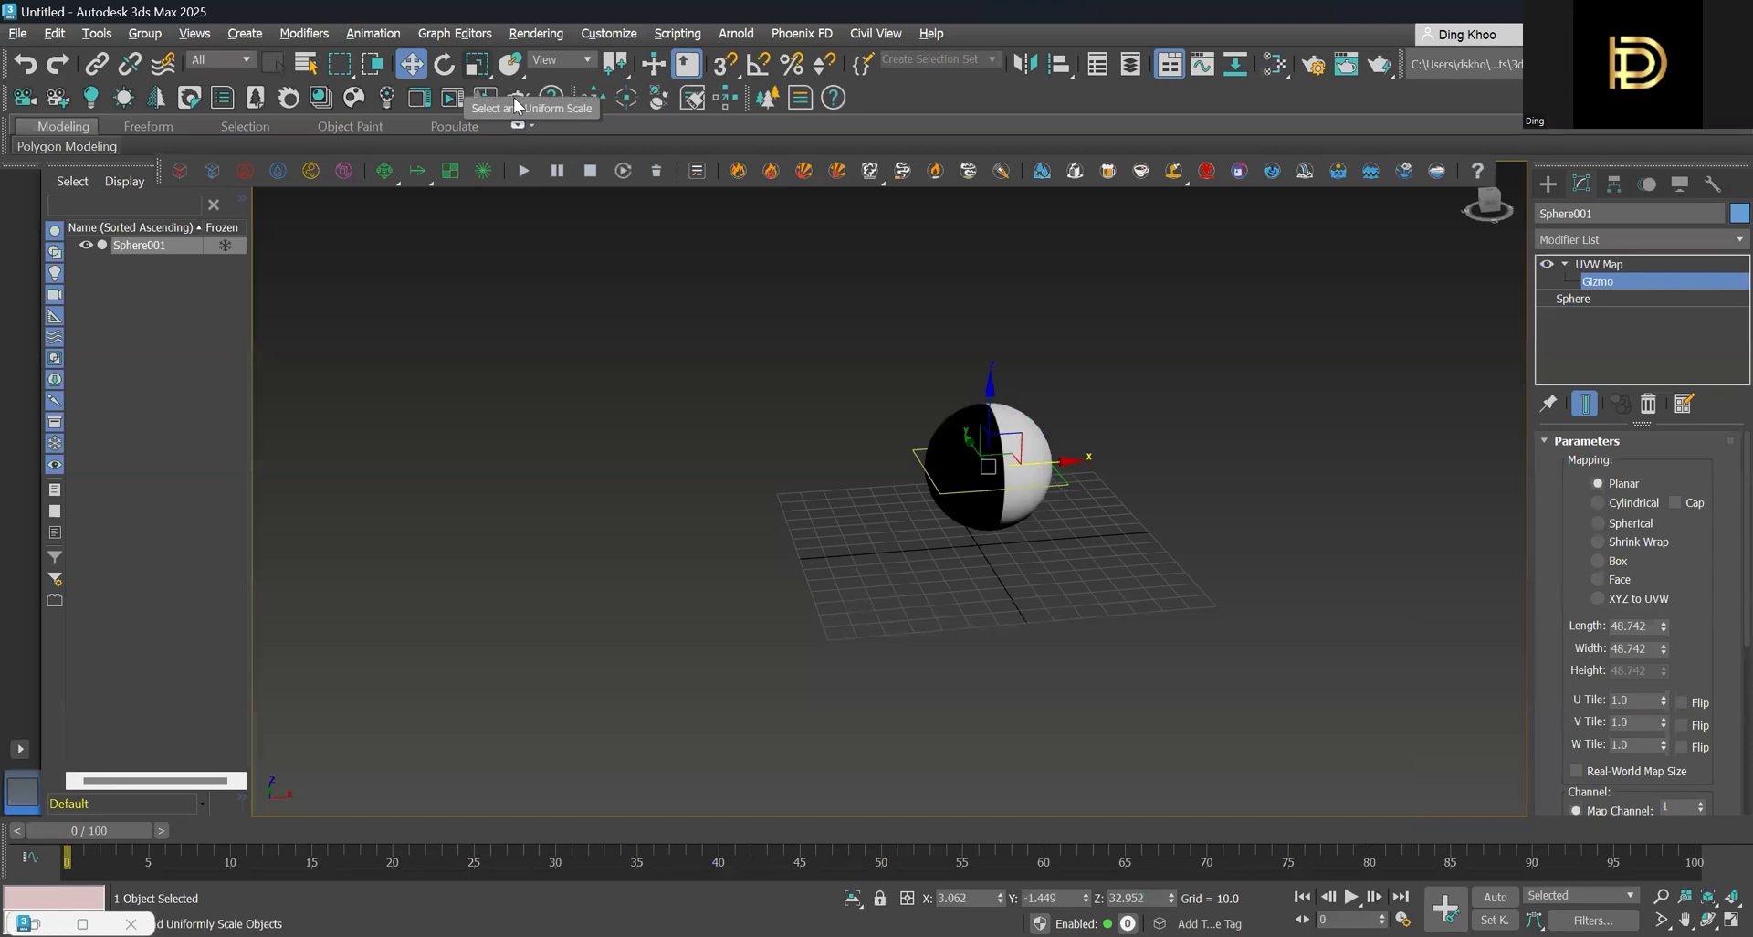
click(477, 63)
drag(975, 449, 913, 264)
Go to frame 50 and move the mapping gizmo along X to about 28.6 so the sphere turns fully black
right_click(989, 465)
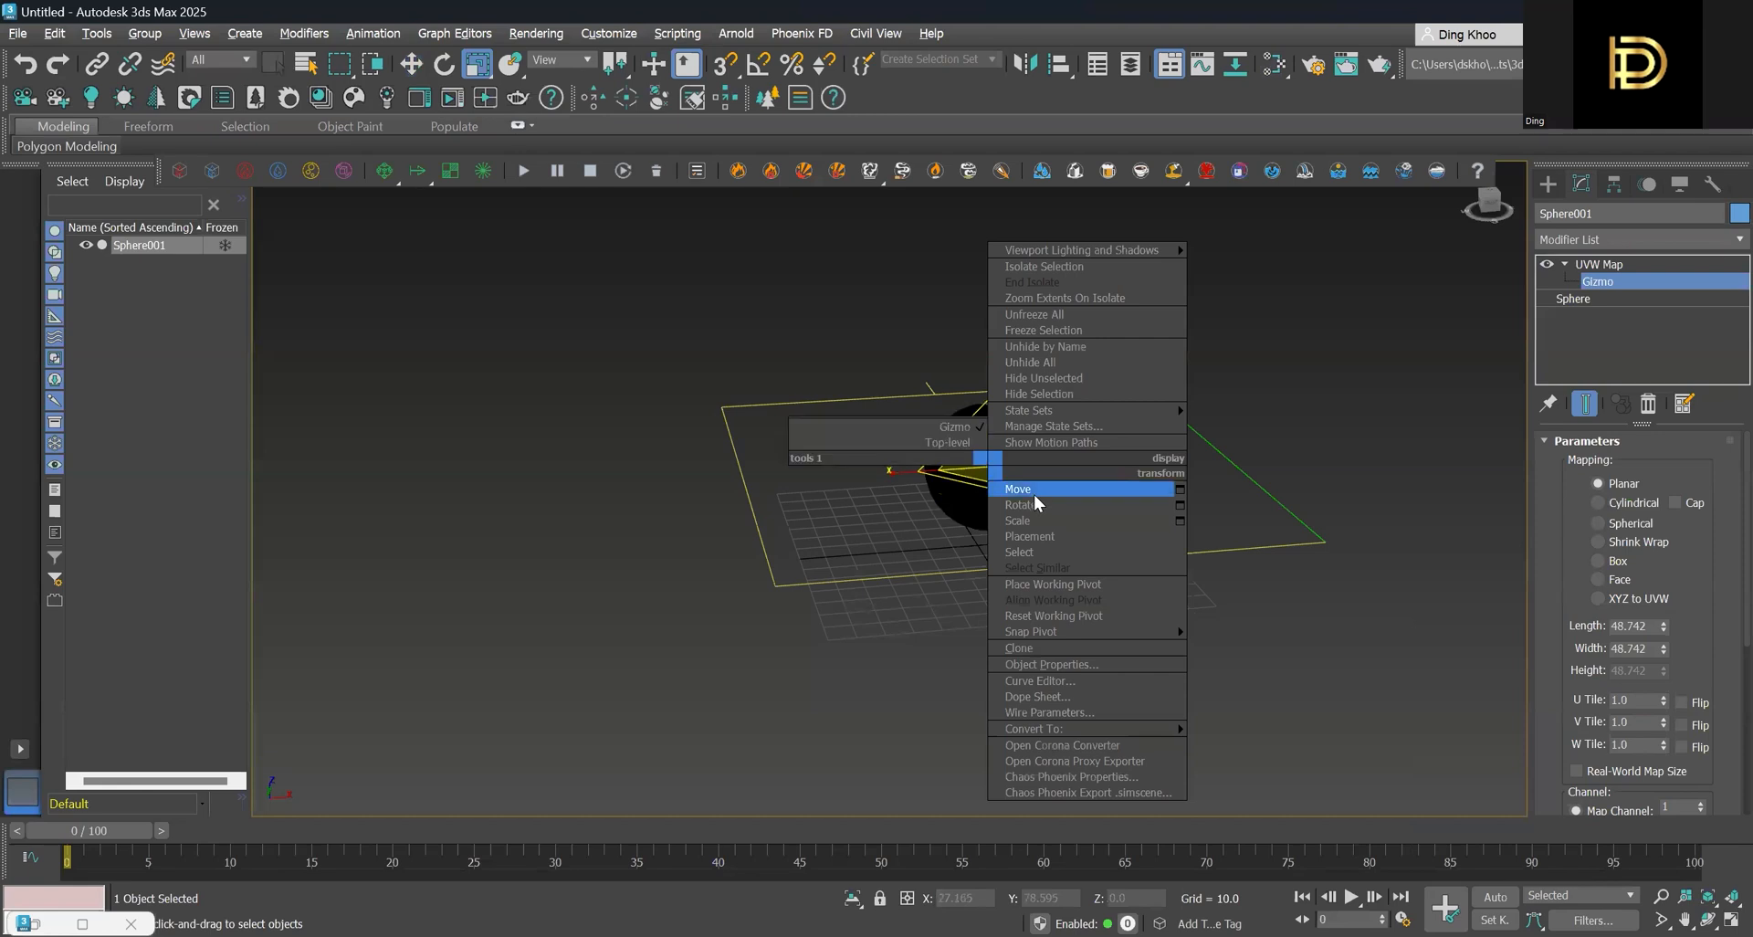
click(1033, 490)
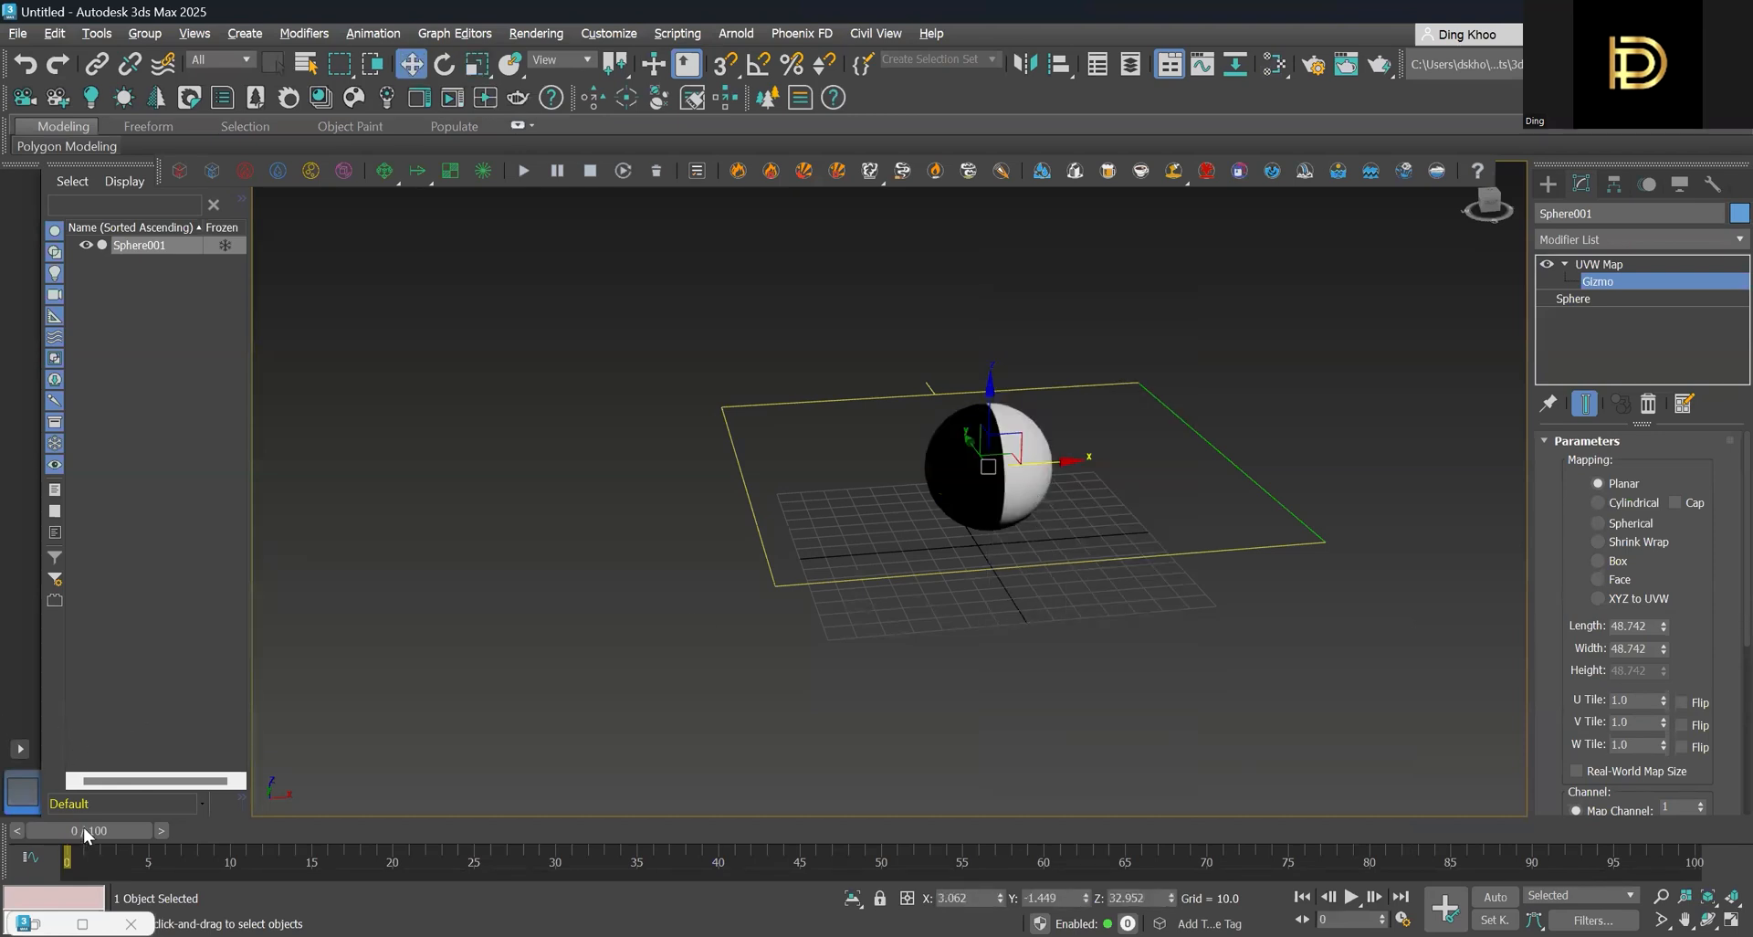
drag(87, 834, 875, 841)
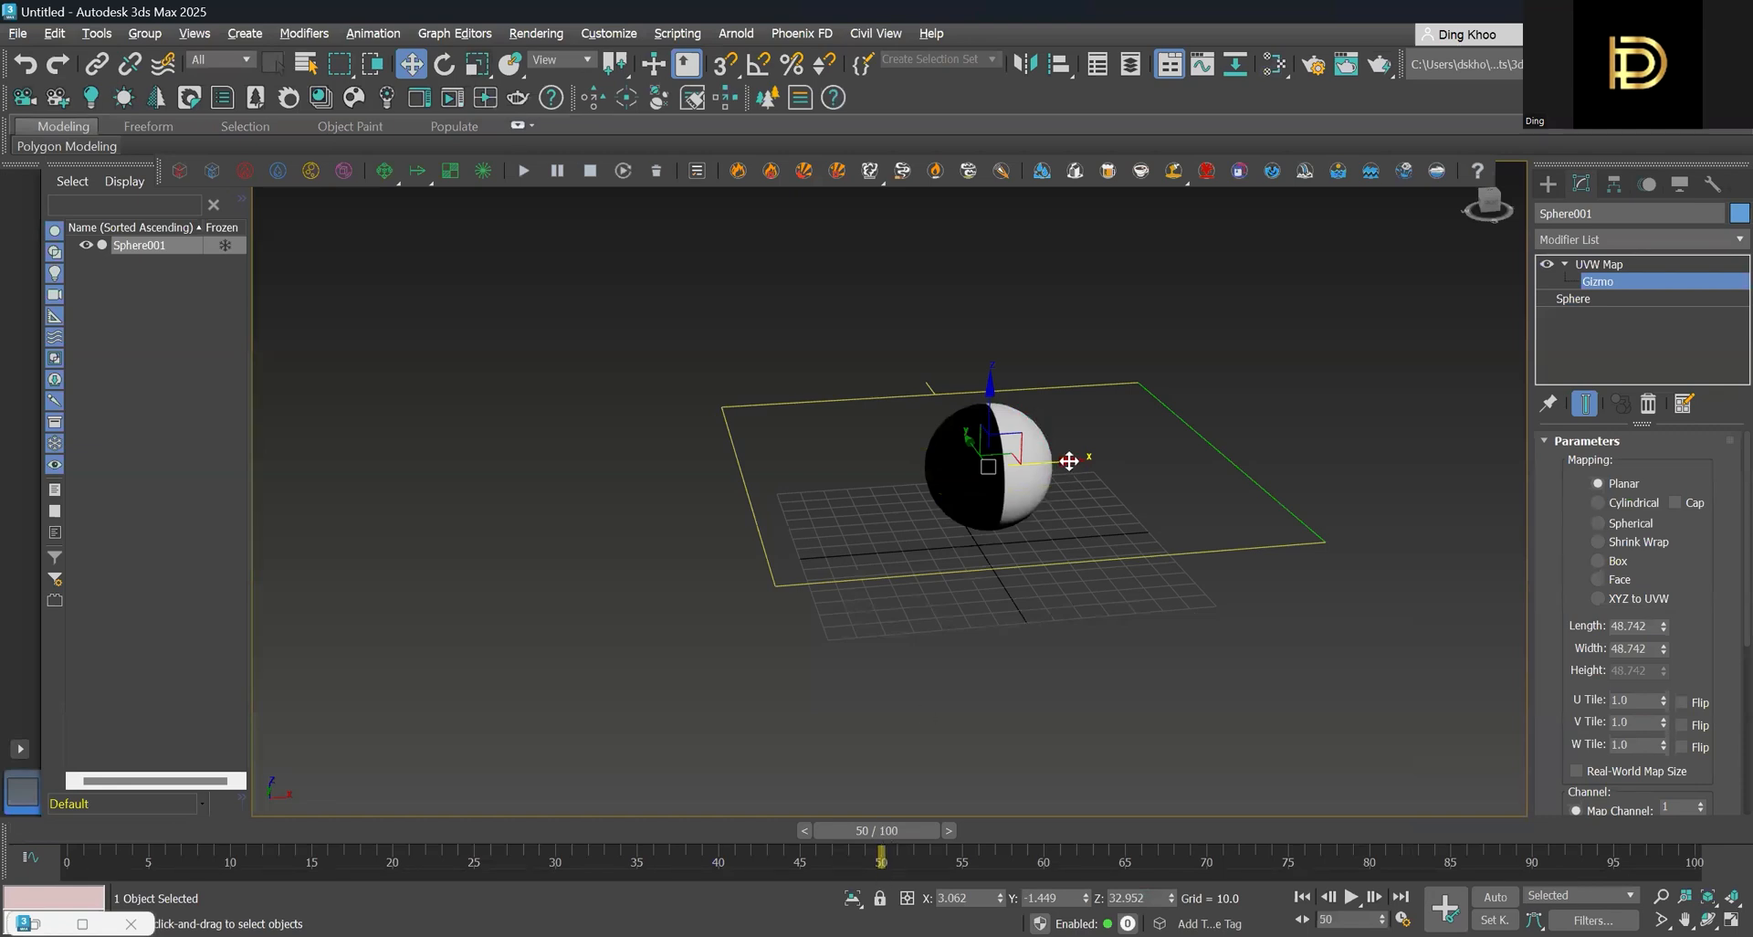
drag(1075, 459, 1146, 458)
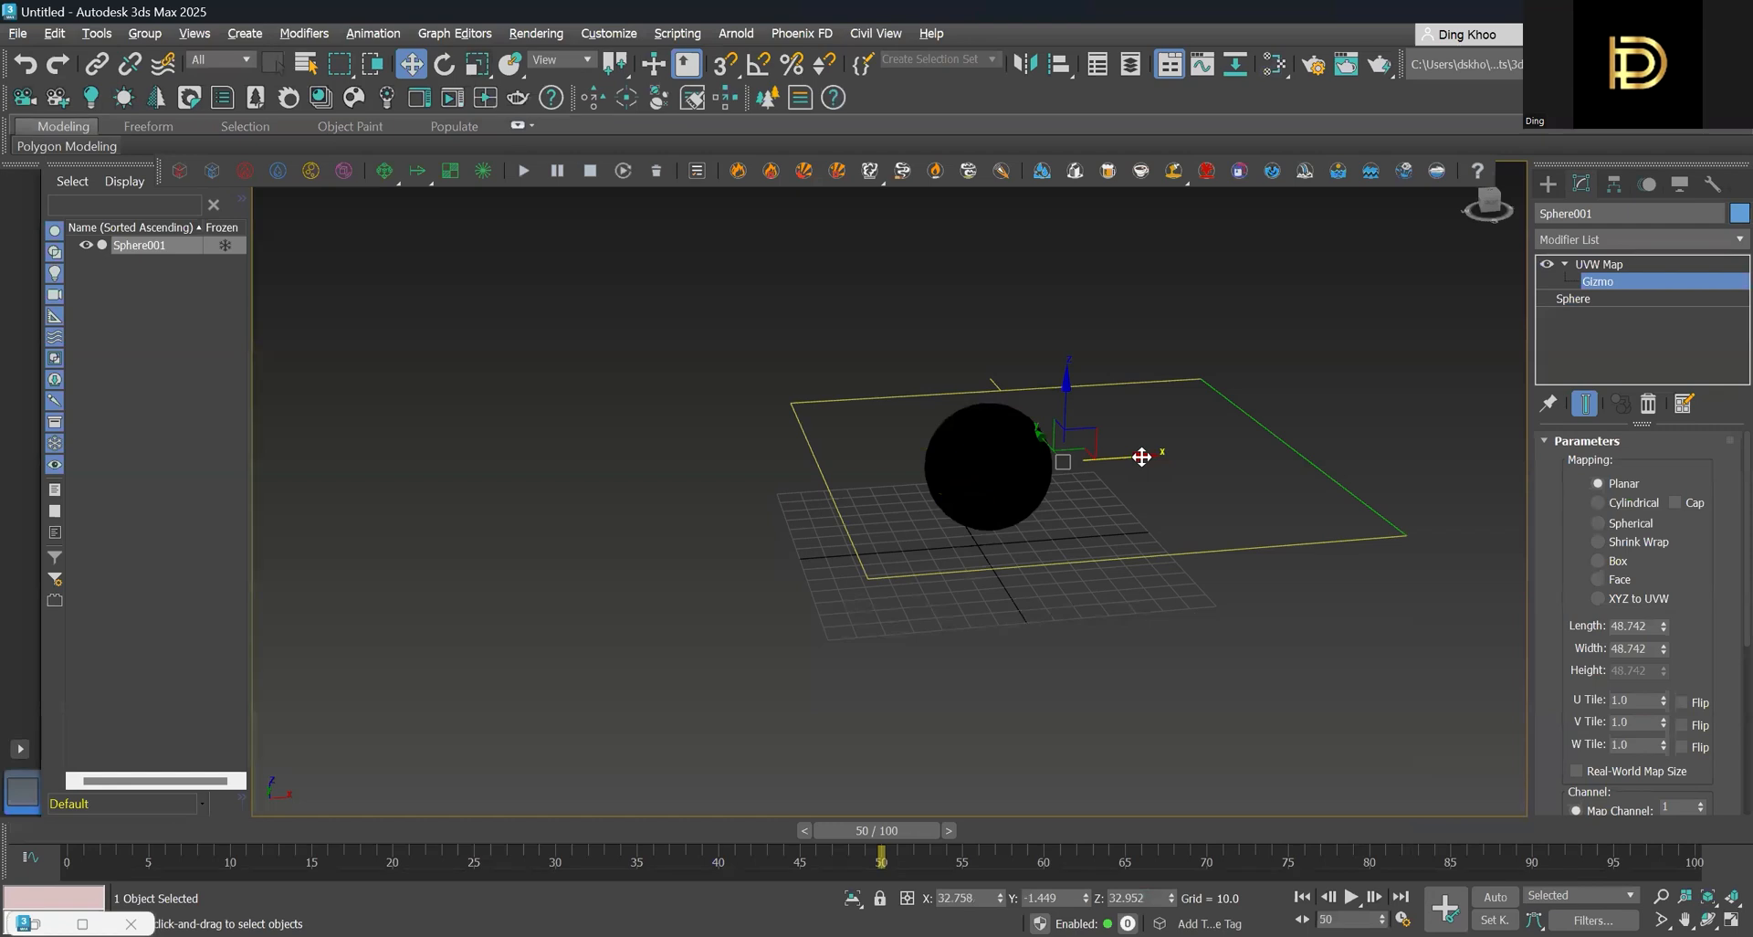
drag(1141, 456, 1059, 459)
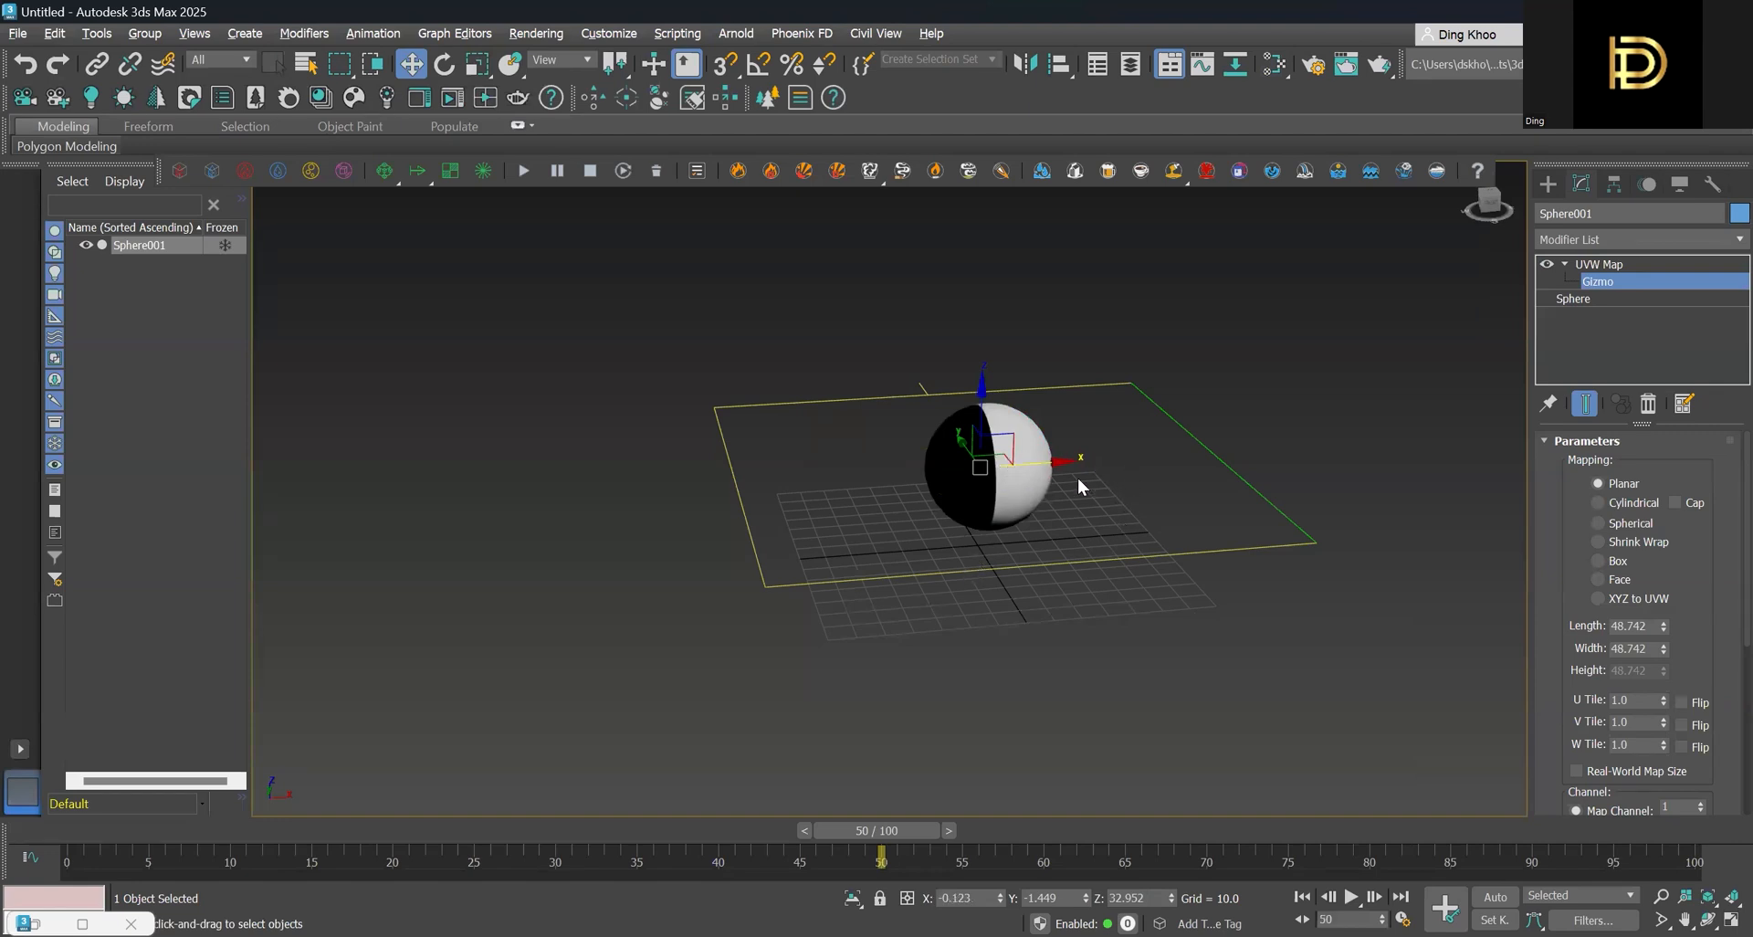
drag(1065, 457, 1141, 467)
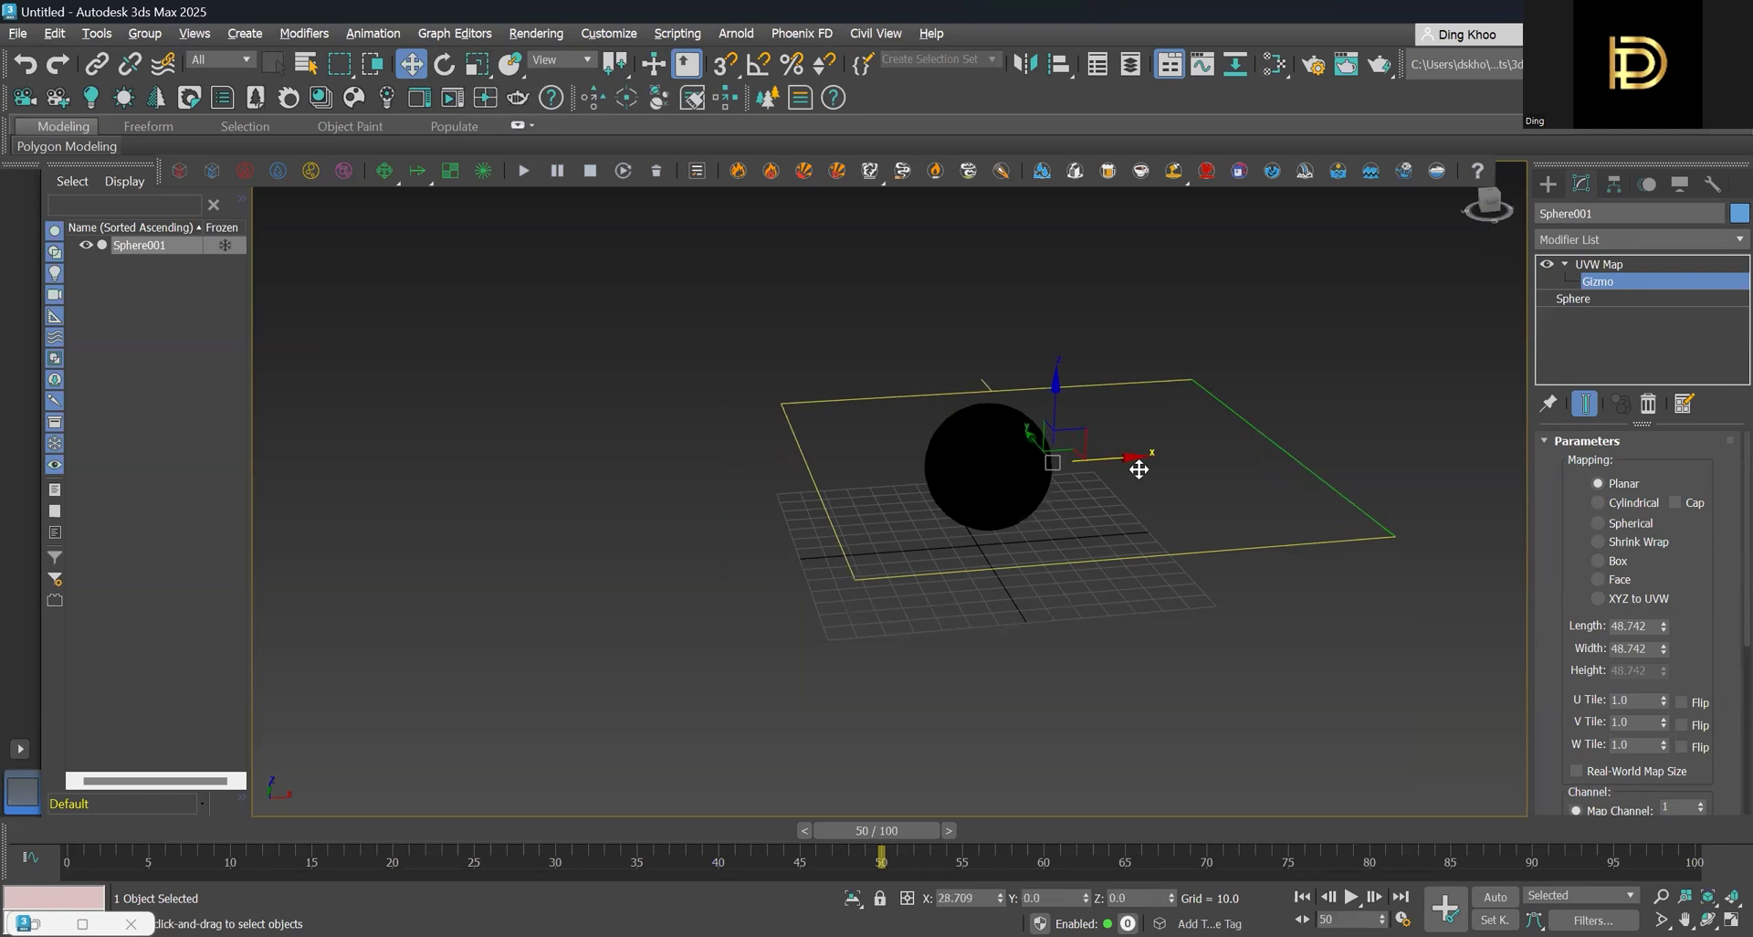
Turn on automatic keying and move the gizmo along X to about -25.5 at frame 50, making the sphere white
click(1498, 896)
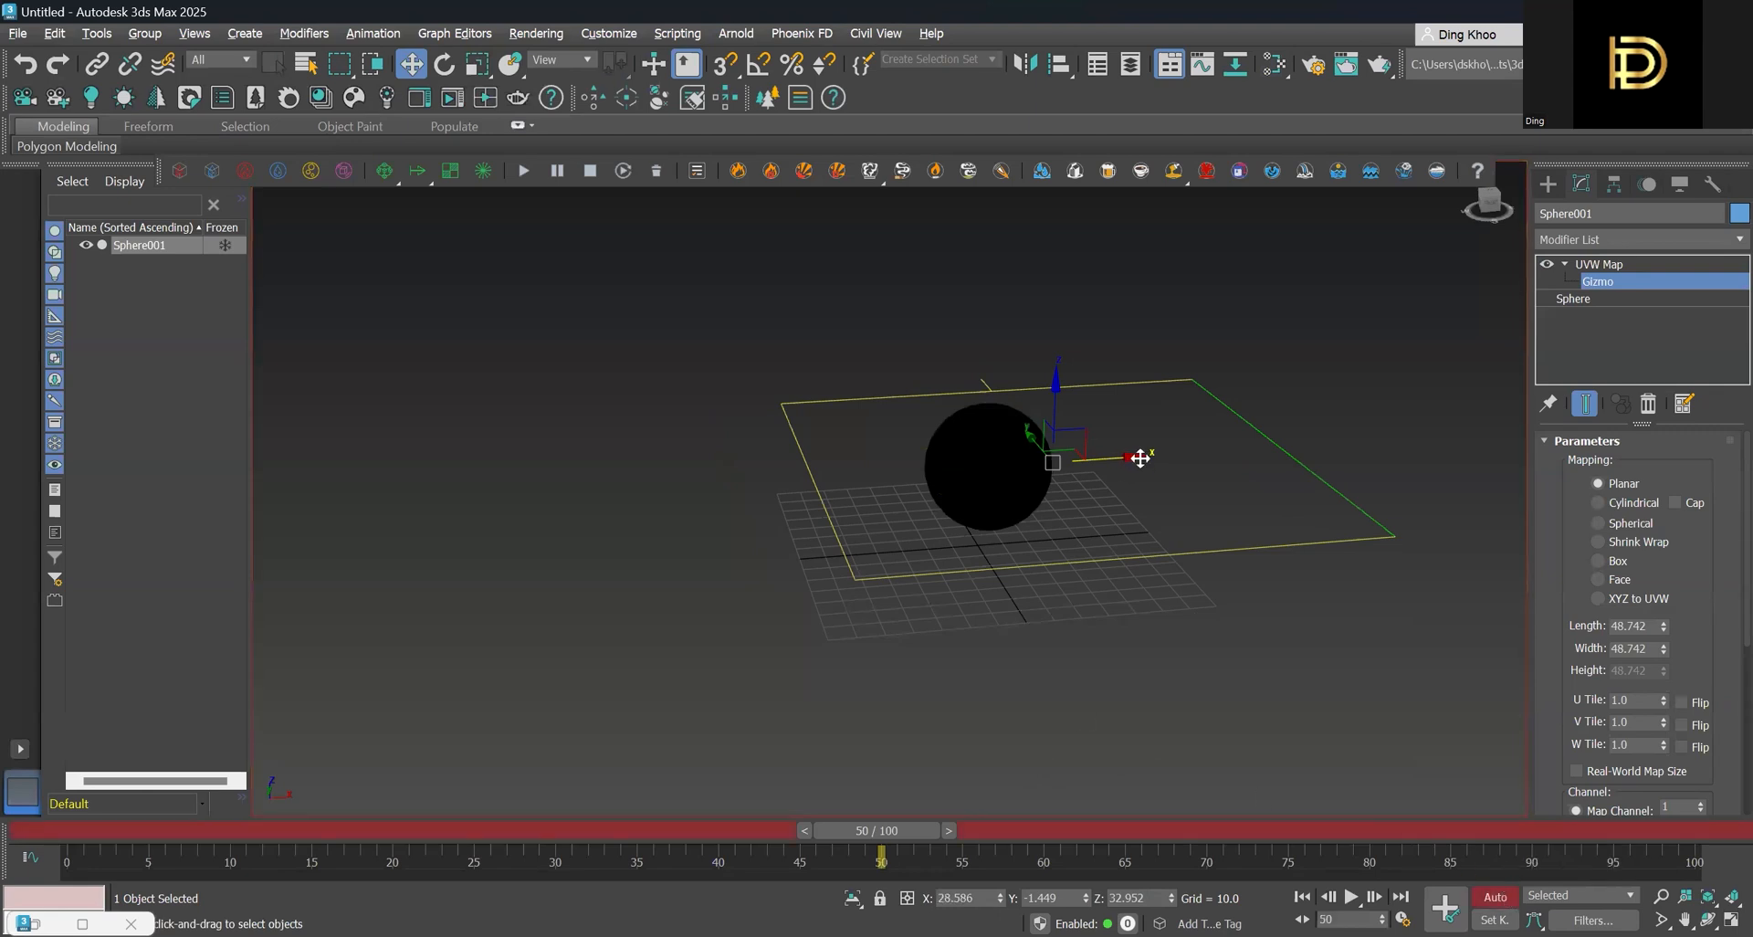
drag(1141, 459, 1003, 480)
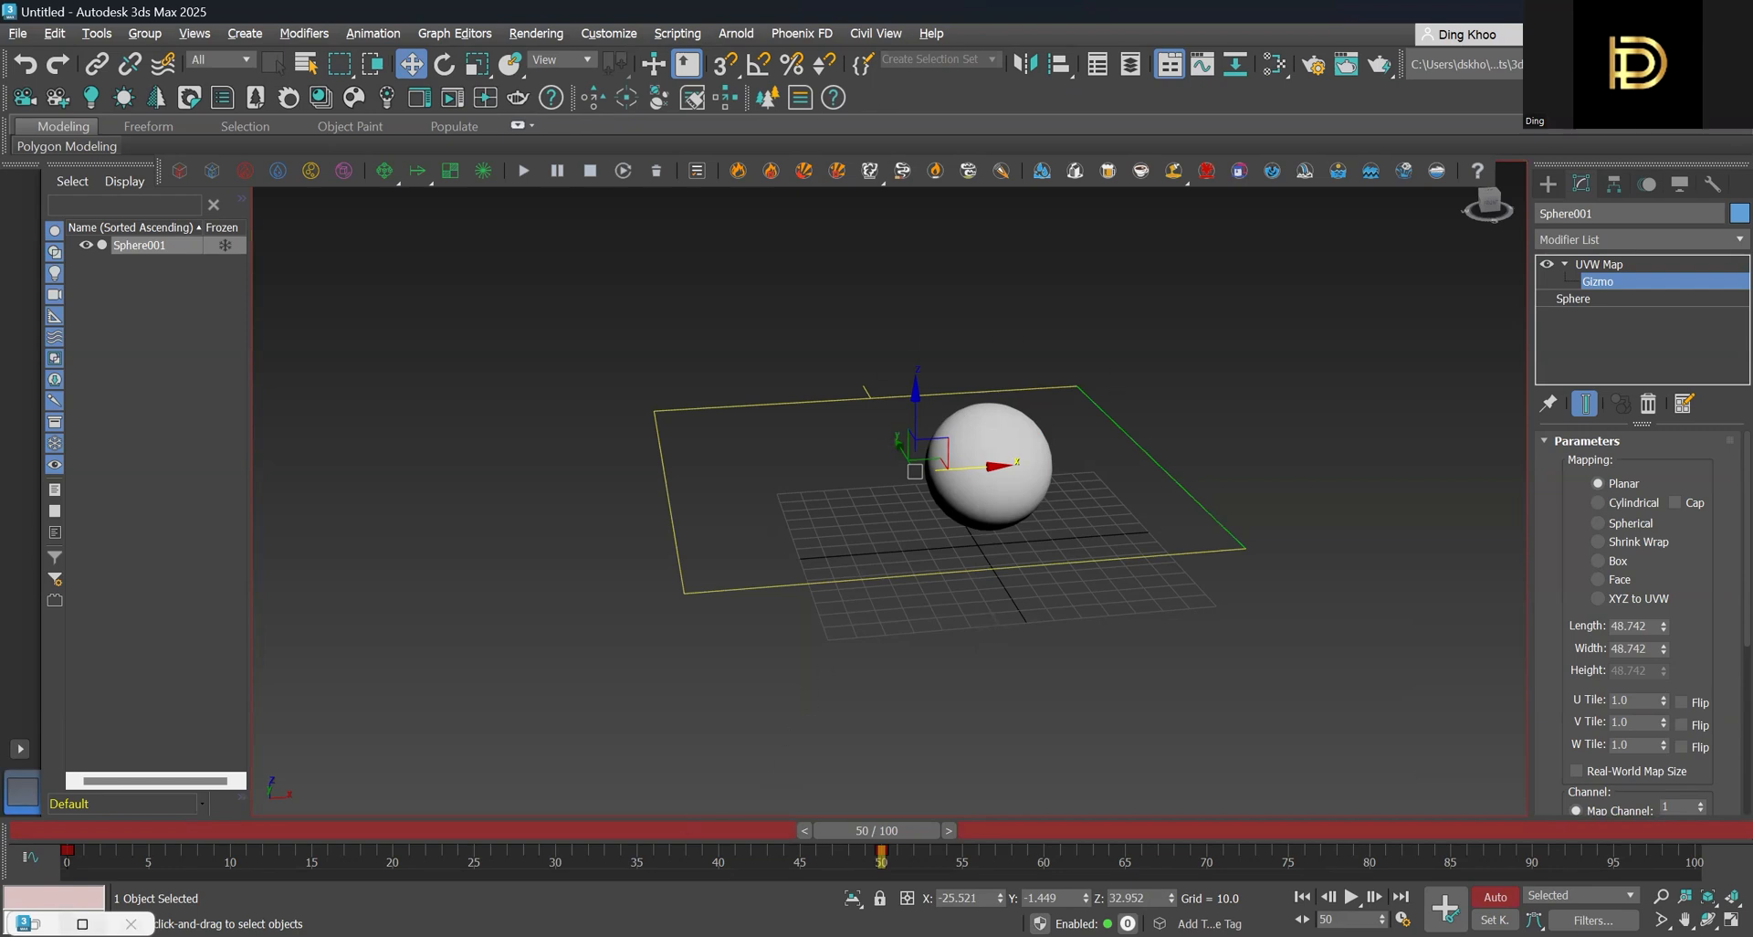
Set the Gradient Ramp map's noise amount to 0.1 and return the timeline to frame 0
click(82, 923)
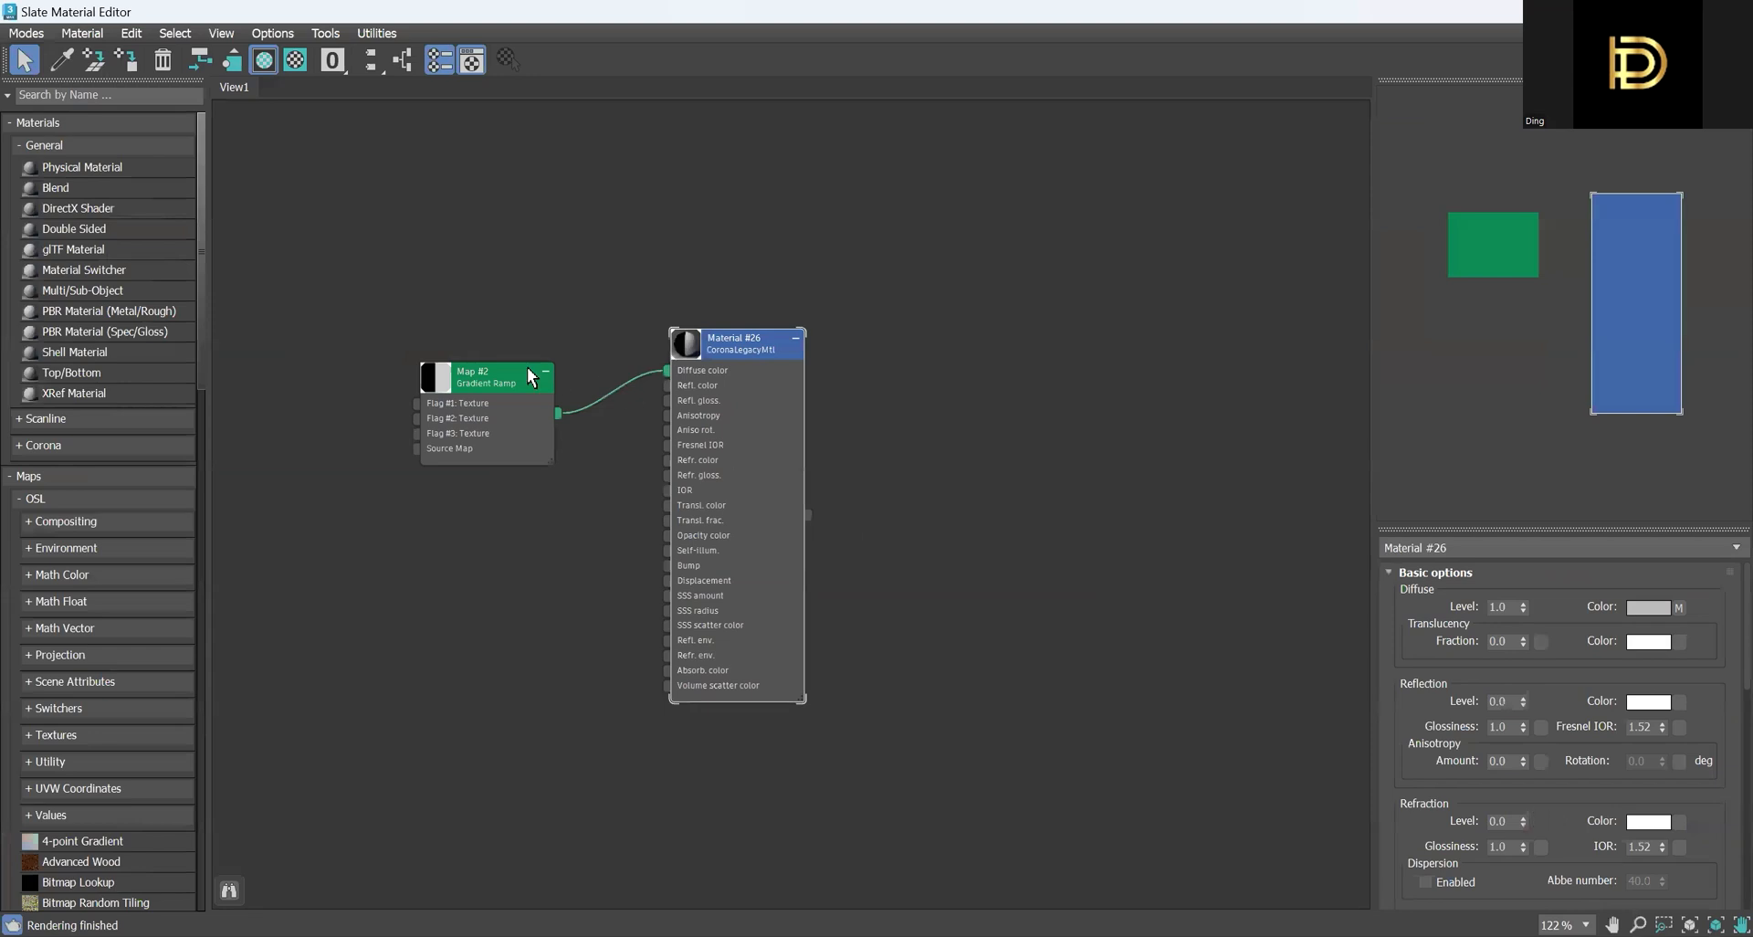
double_click(481, 376)
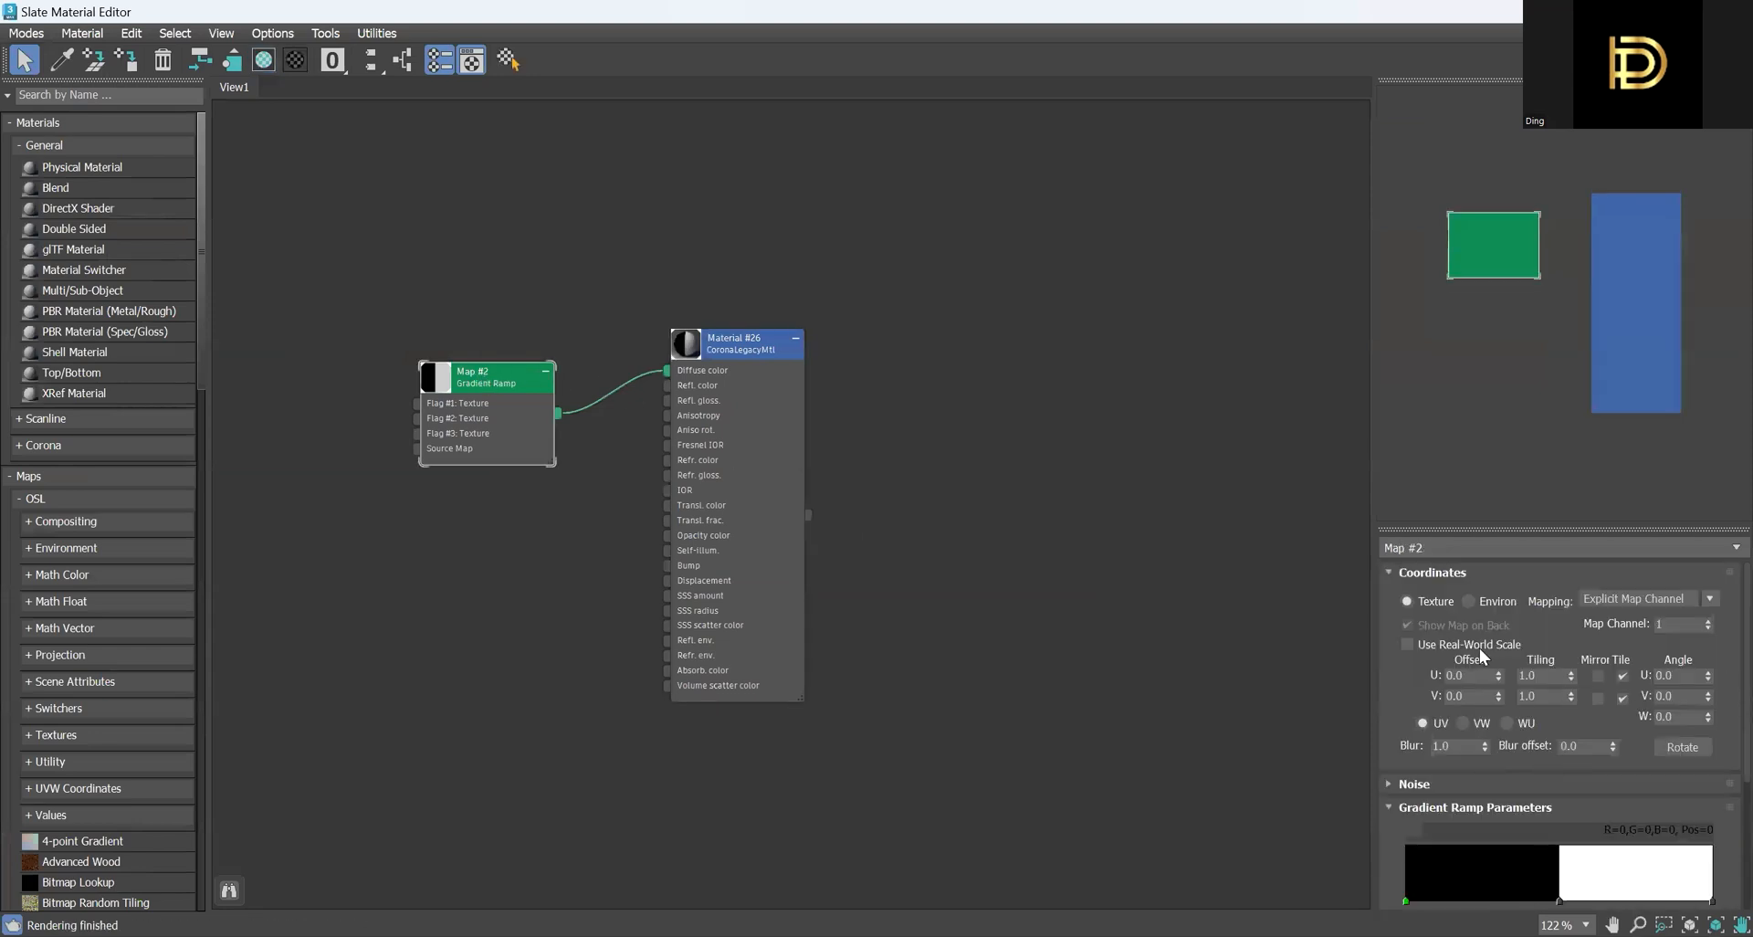
scroll(1552, 730, down, 4)
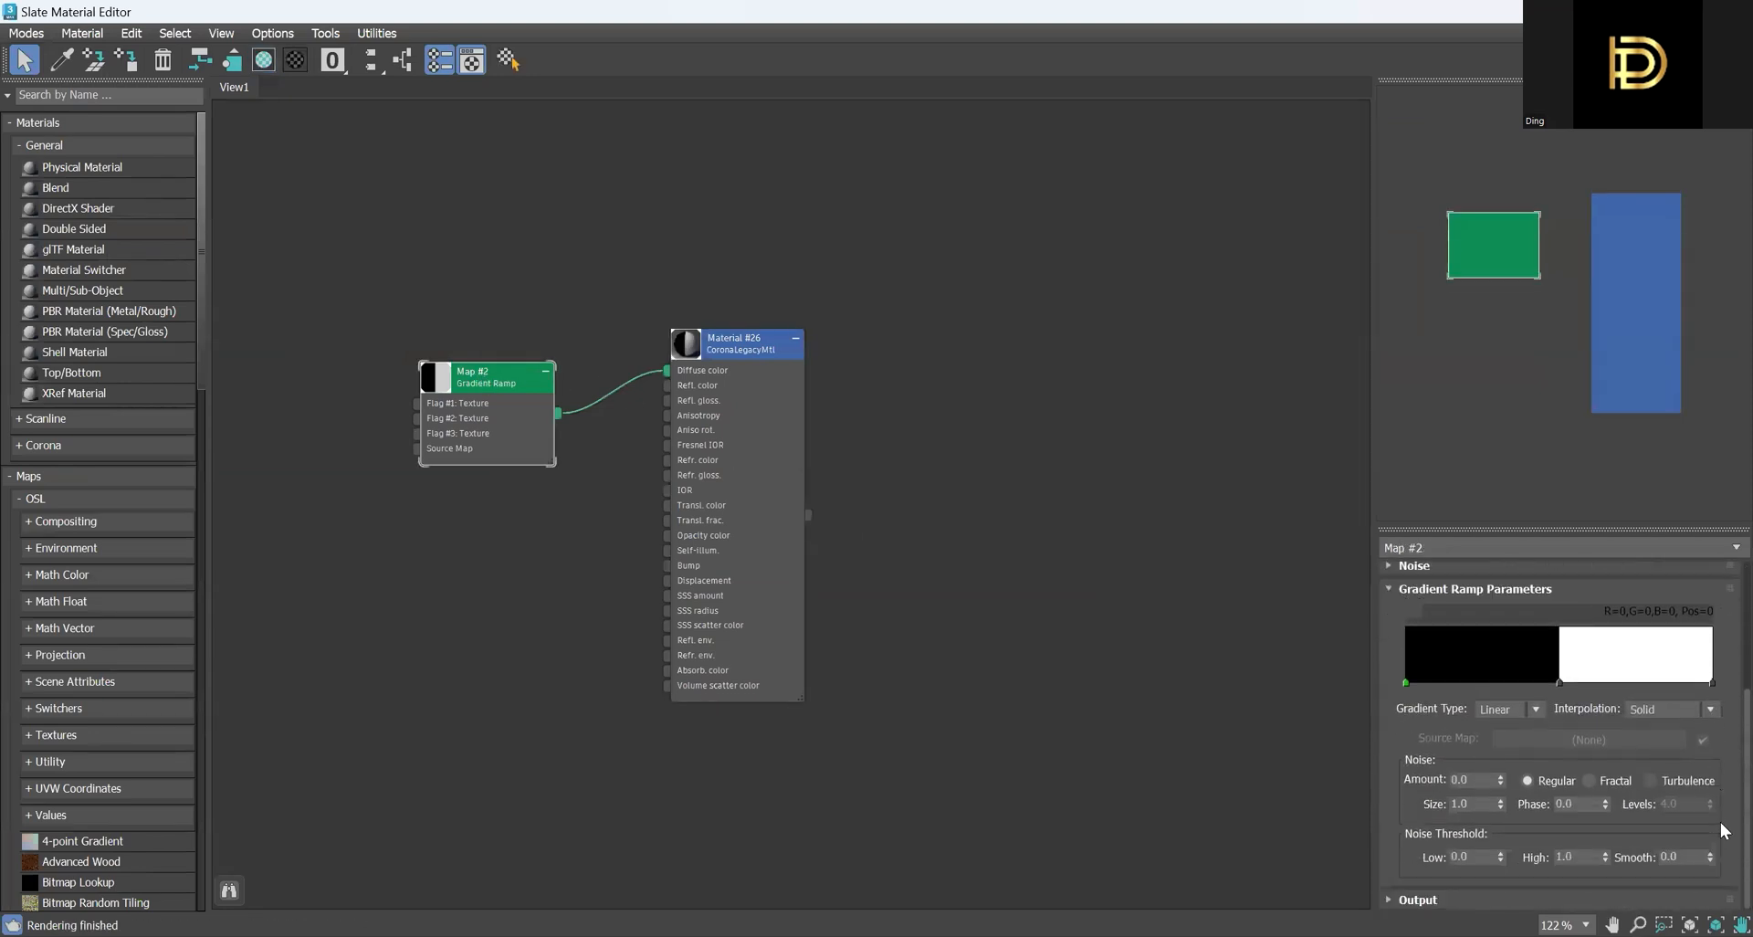
double_click(1486, 784)
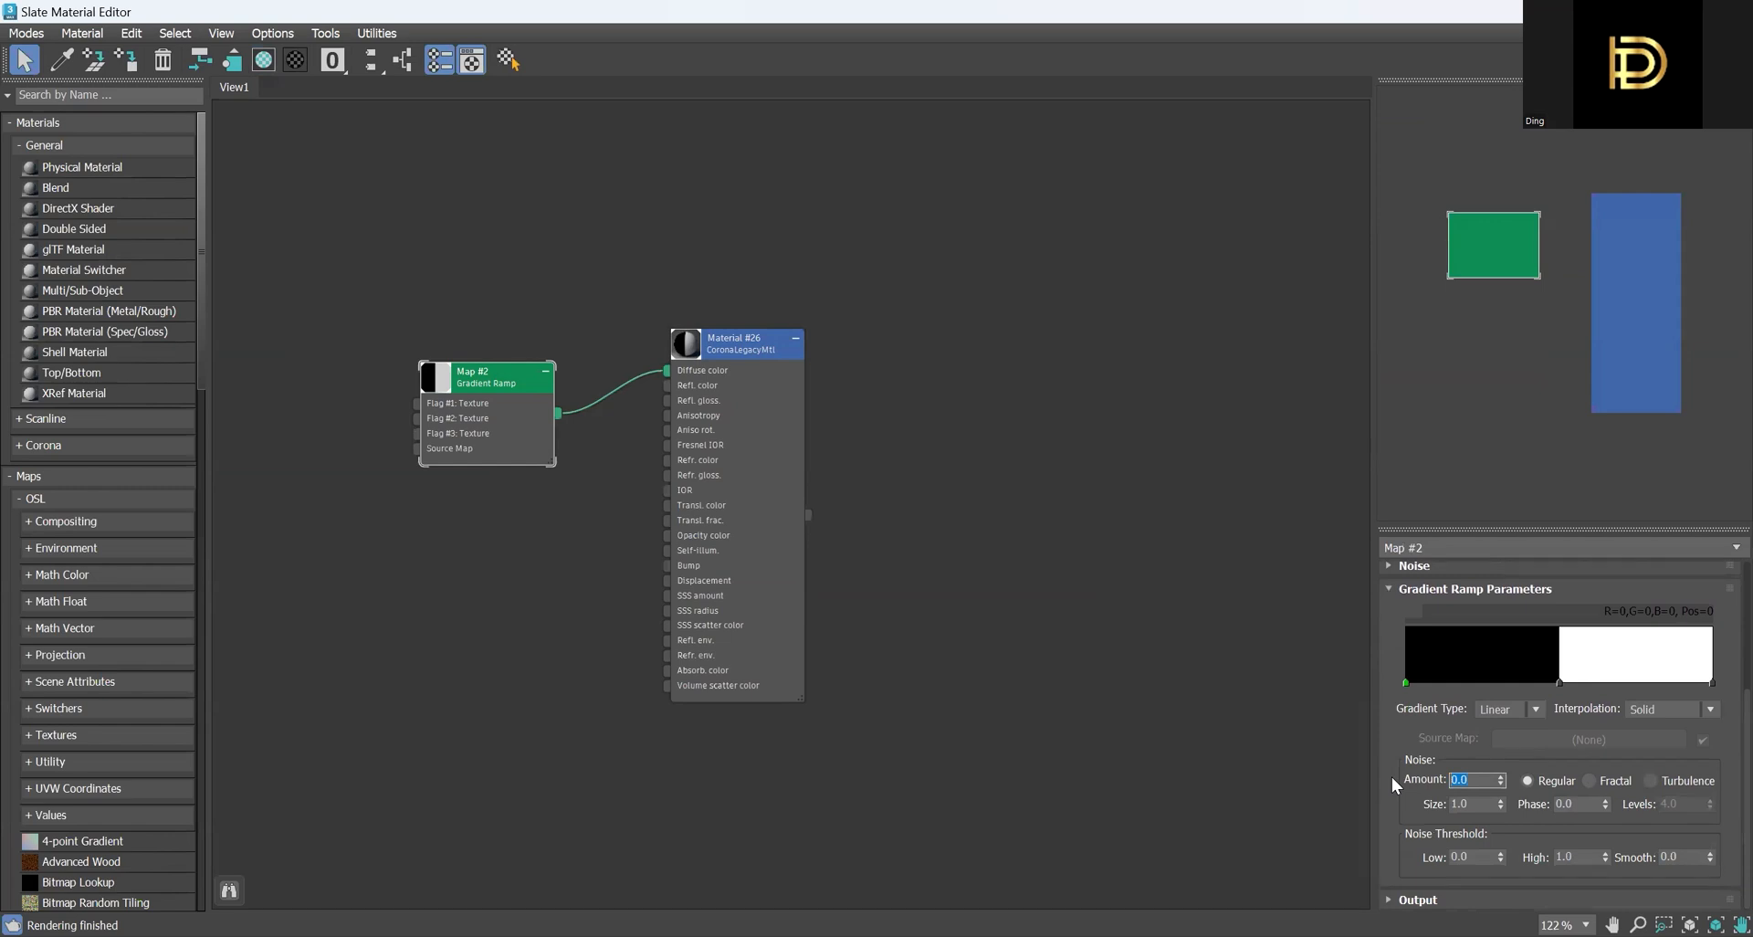
text(0.1)
key(Return)
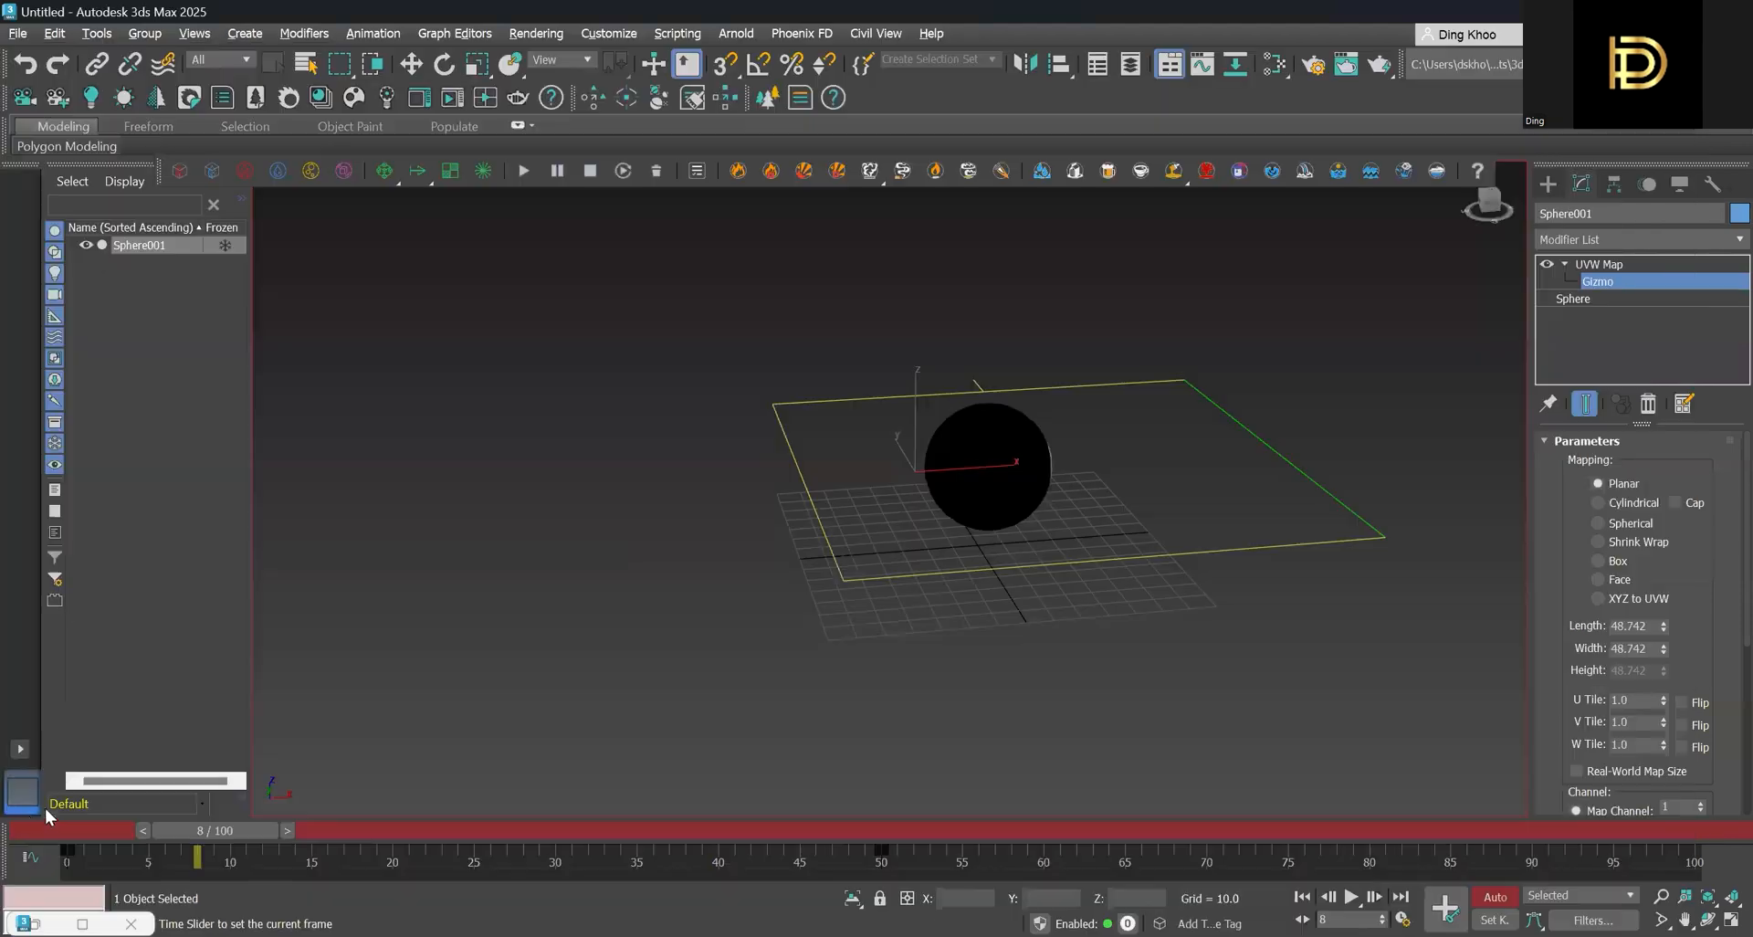
drag(214, 831, 89, 831)
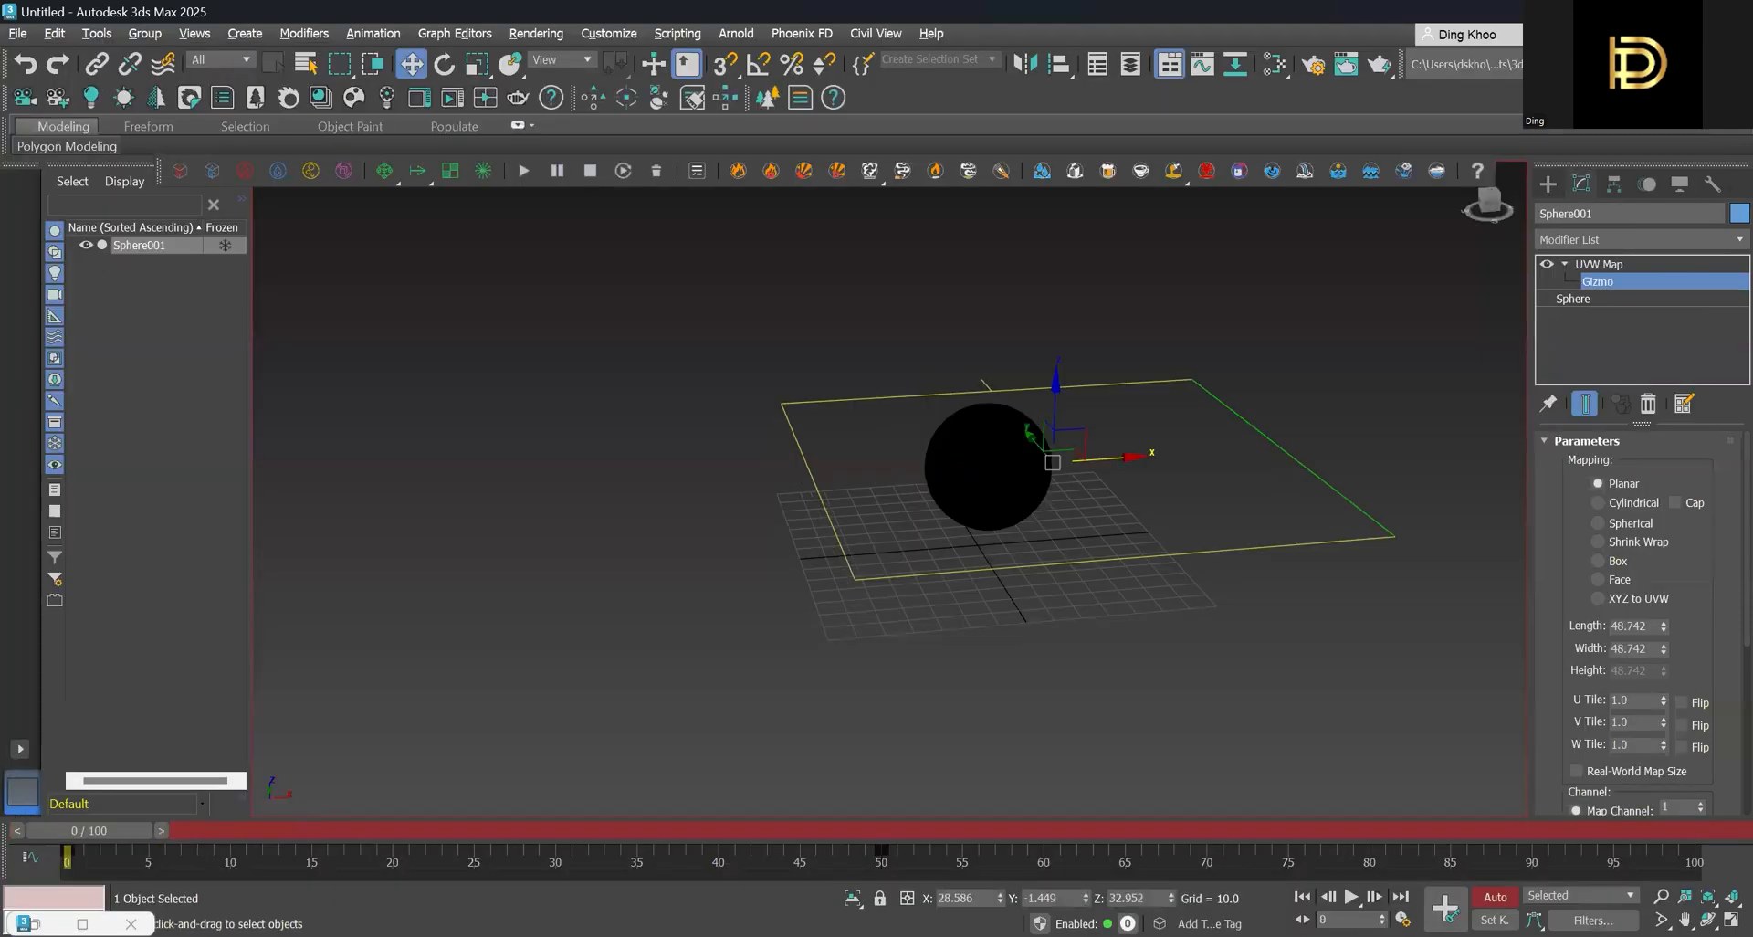
Turn off automatic keying and edit the Gradient Ramp's noise amount at frame 0
click(1501, 898)
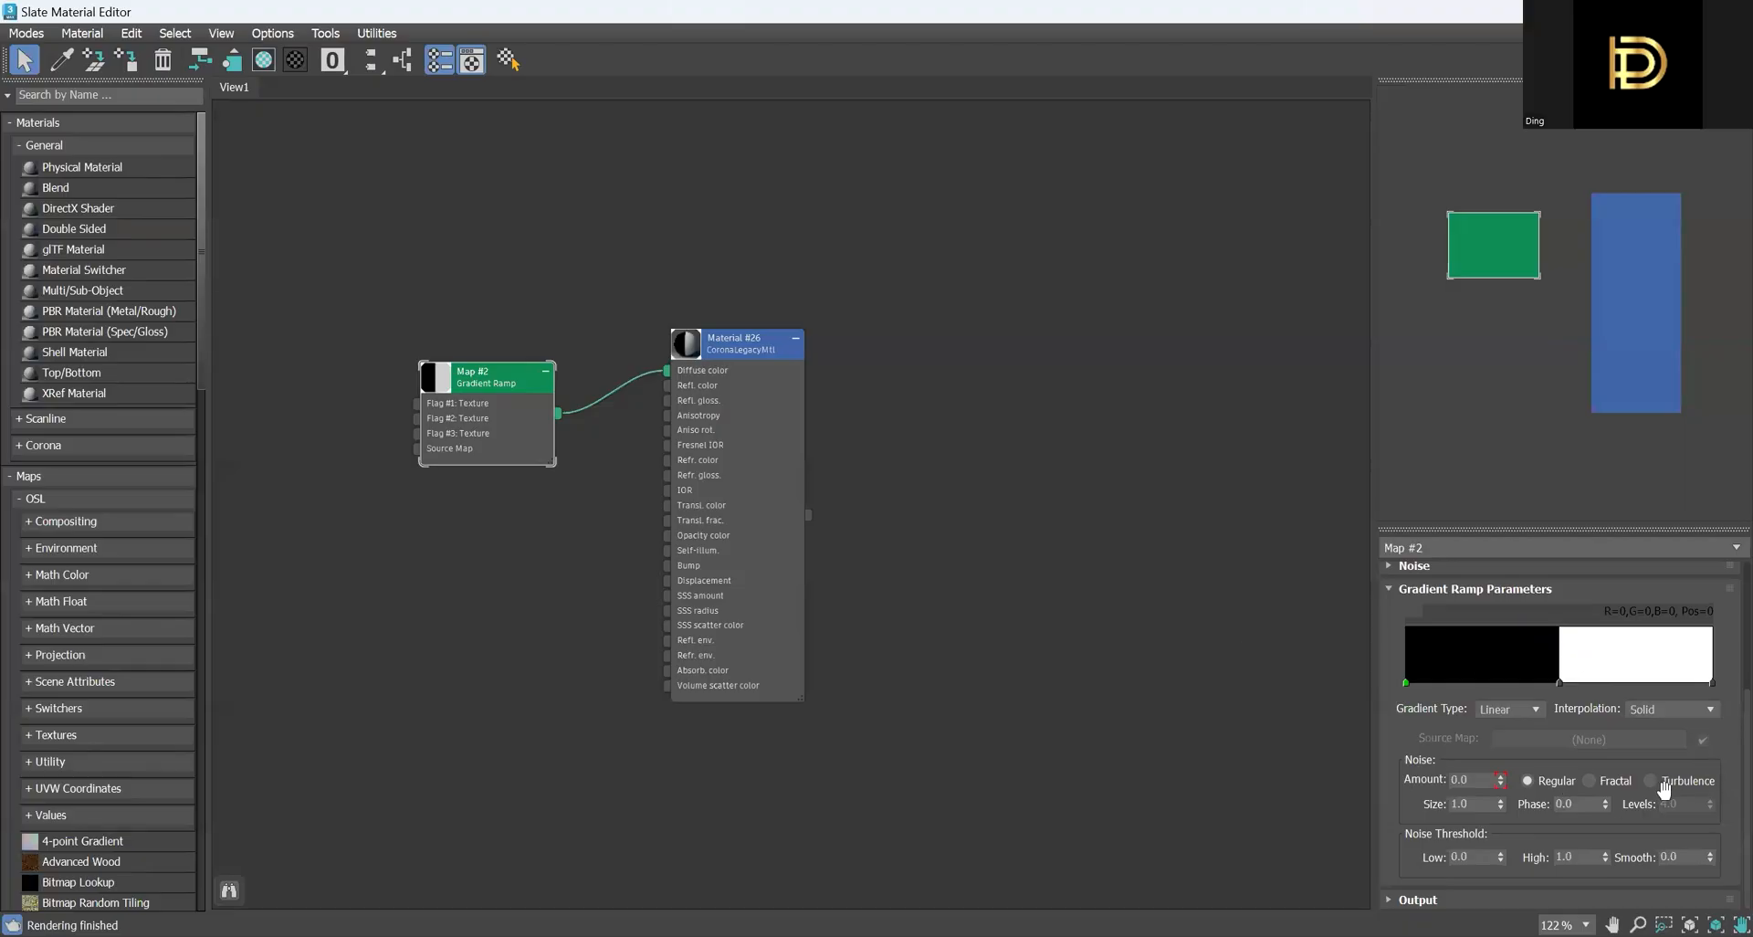
double_click(1474, 779)
double_click(1565, 803)
click(1632, 12)
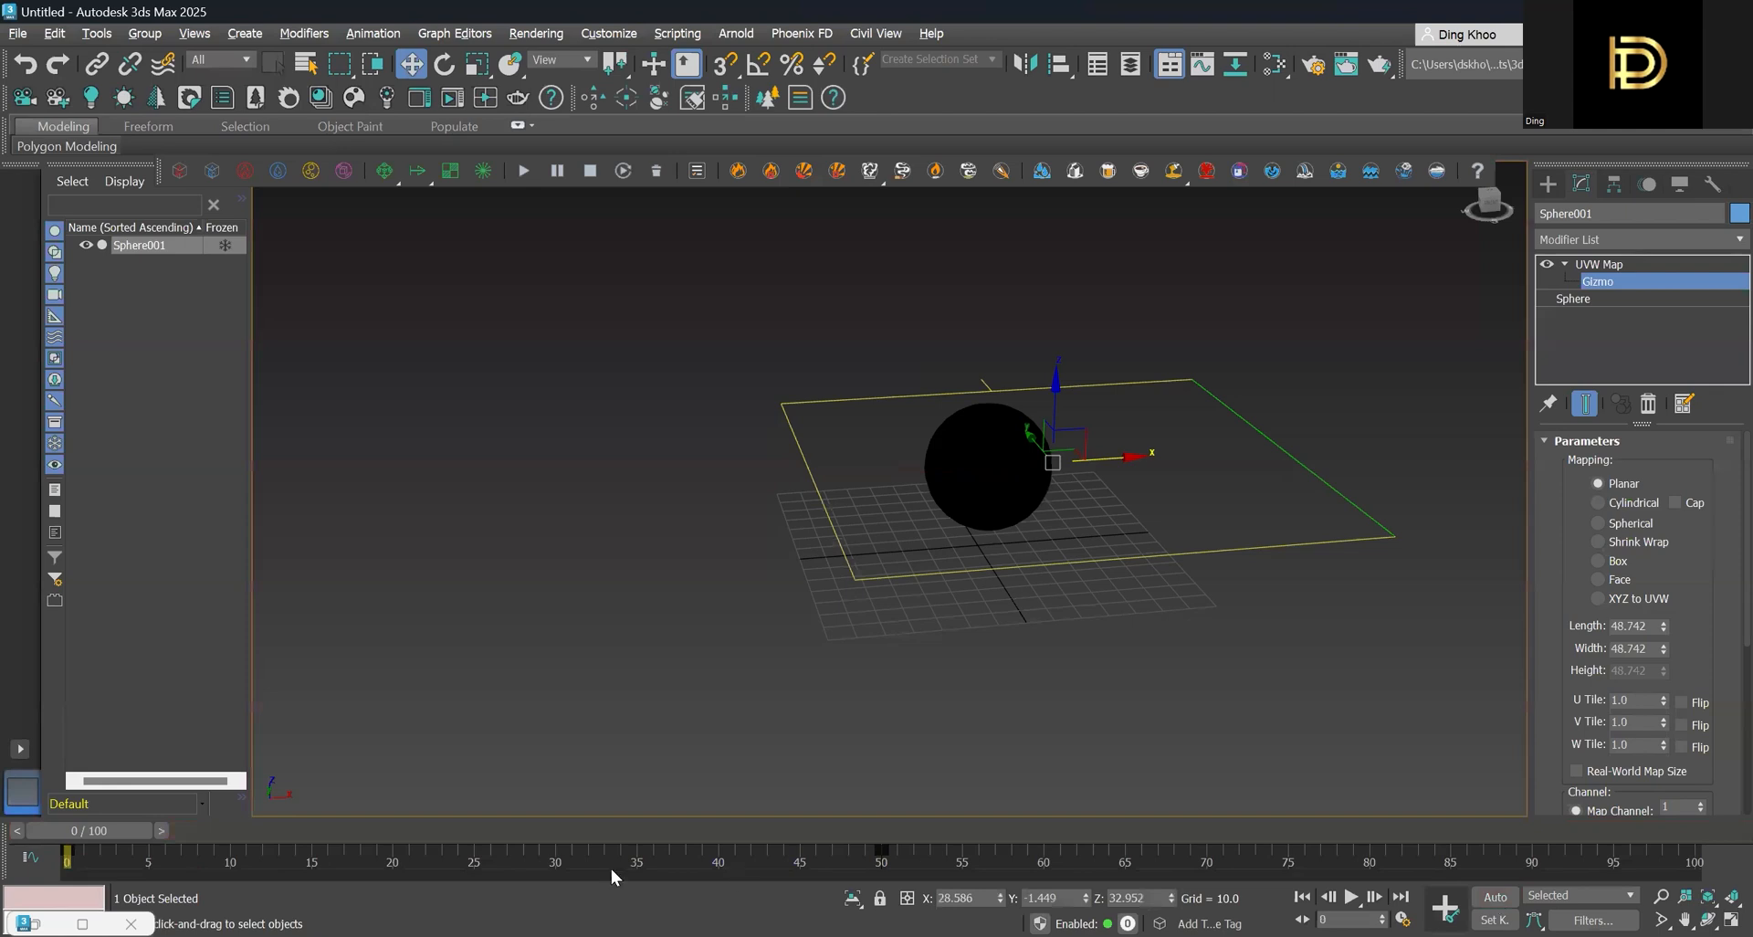
Turn automatic keying back on and key the Gradient Ramp's noise phase at 5 on frame 50
key(n)
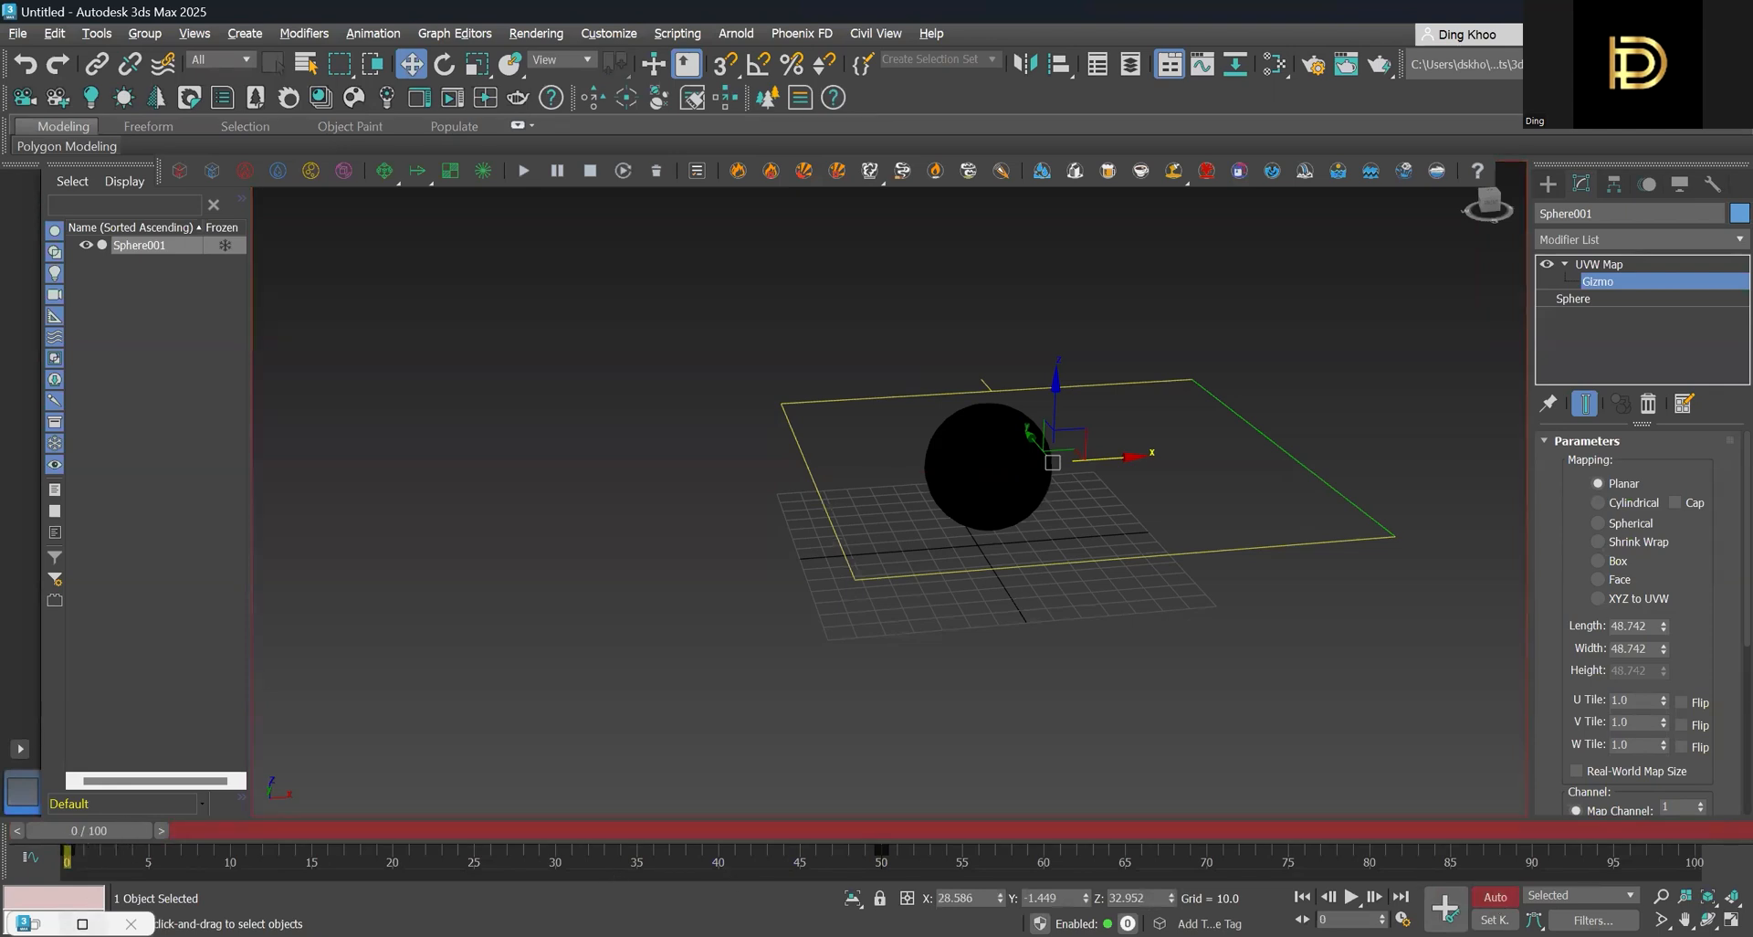
click(82, 923)
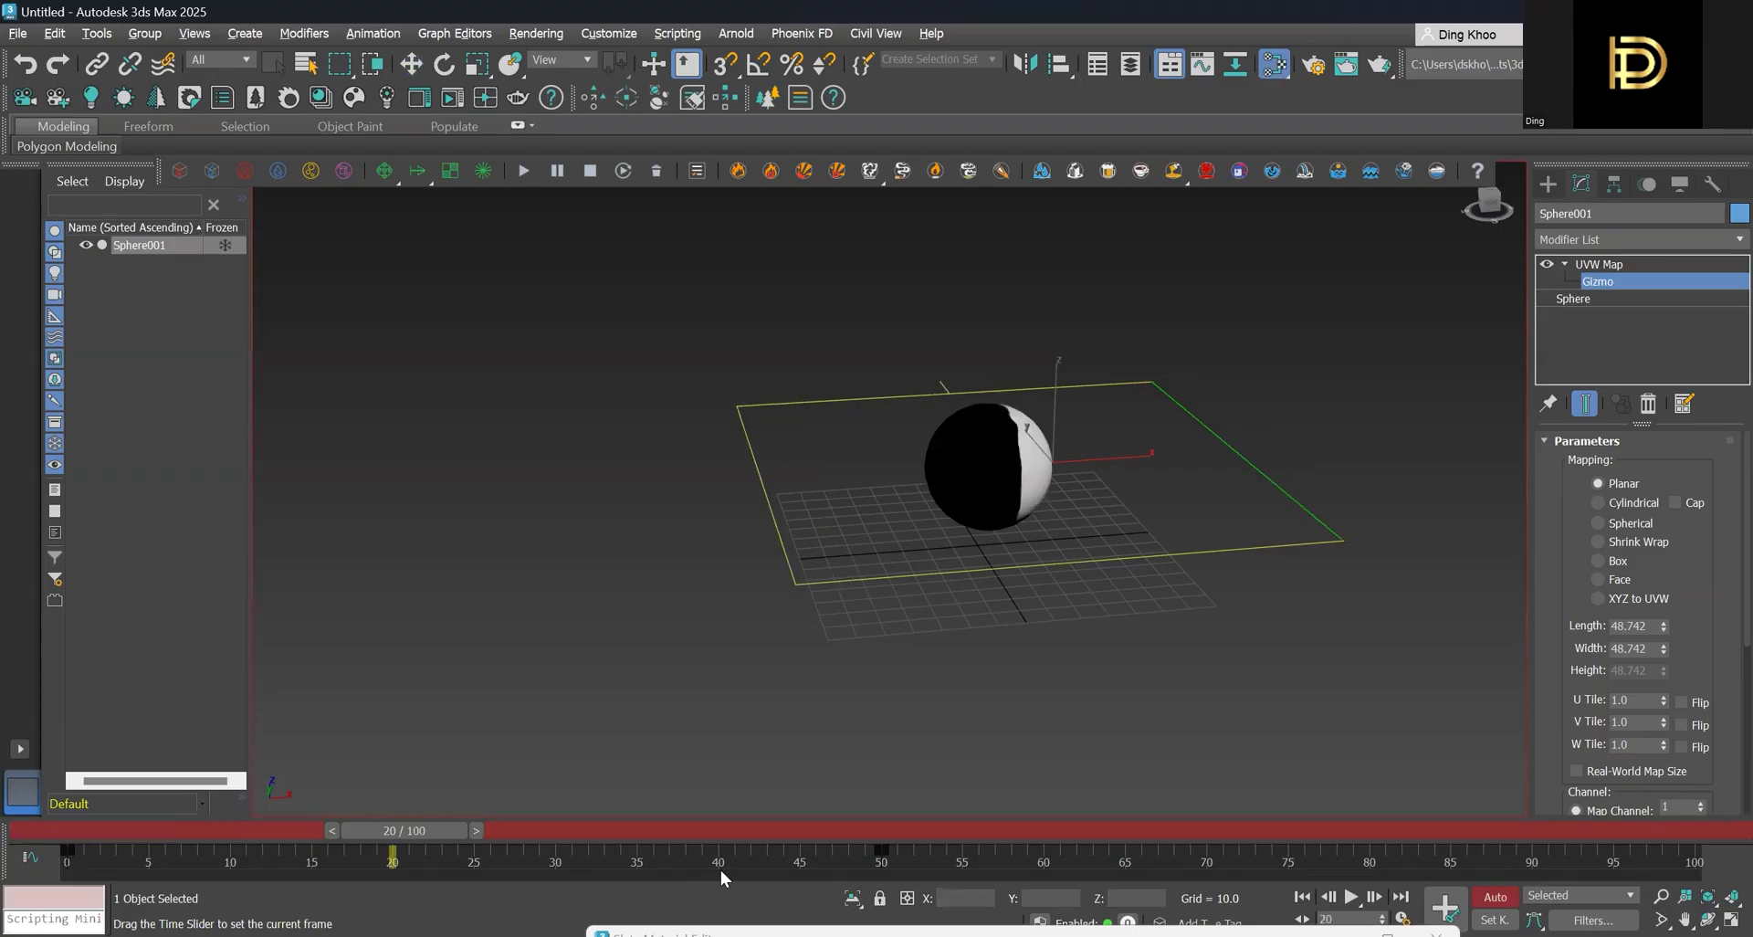
drag(849, 835, 906, 835)
key(w)
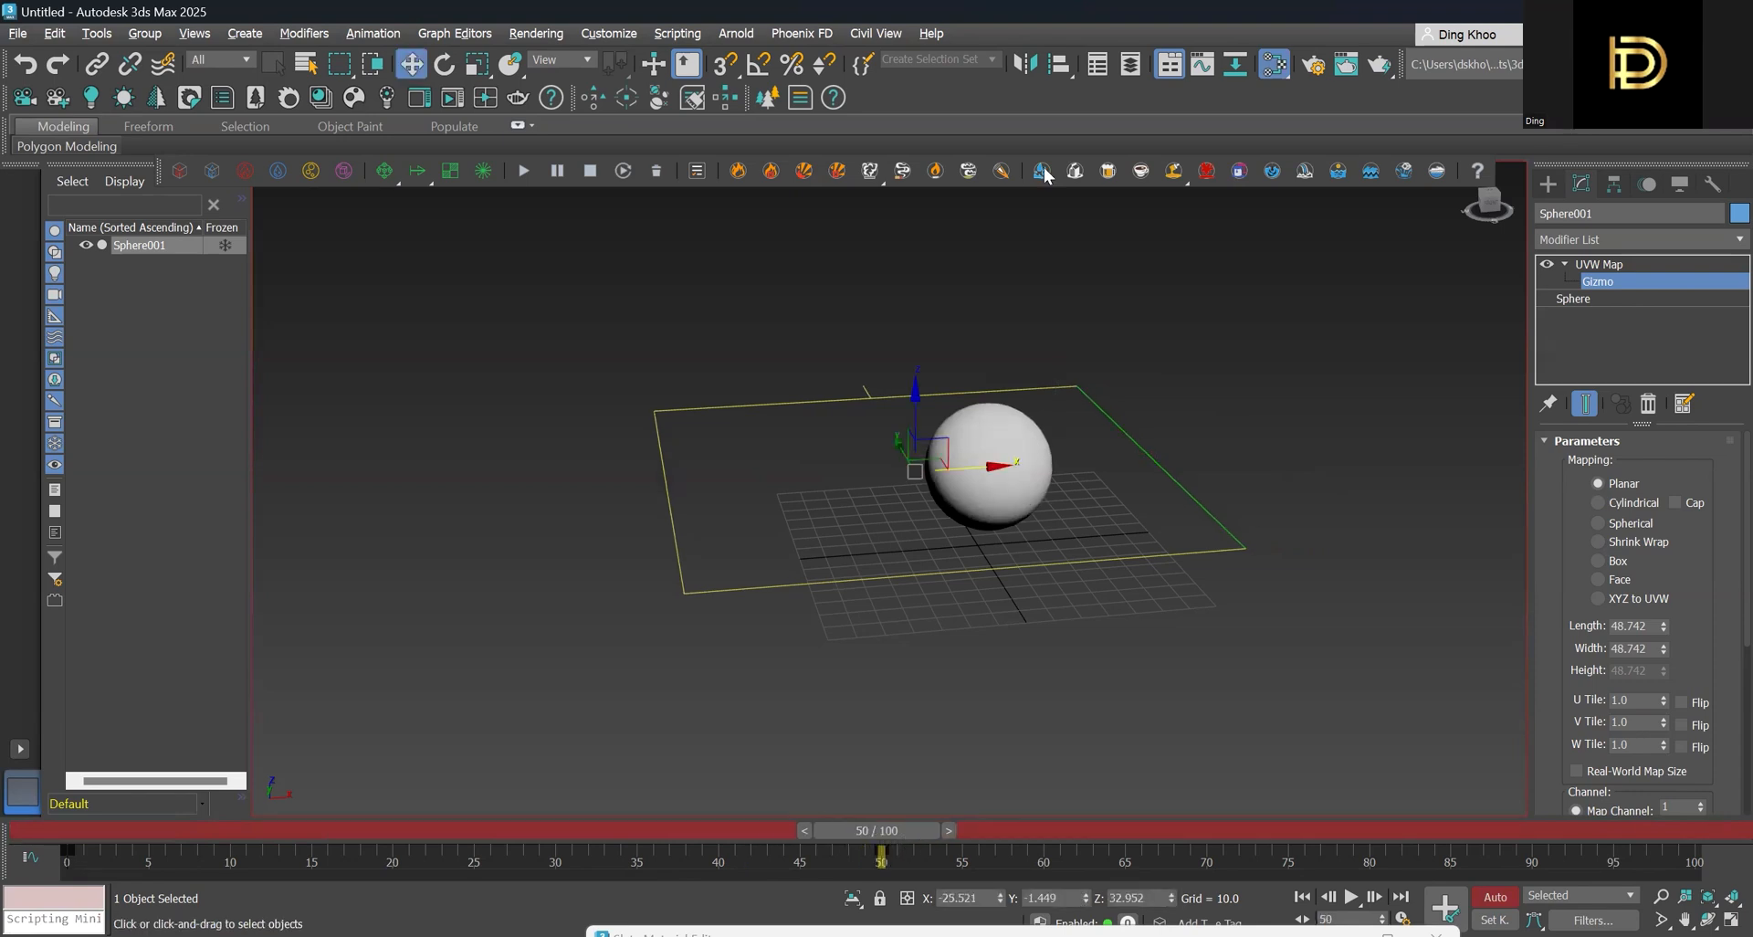
key(m)
click(1448, 178)
click(1585, 804)
text(5)
key(Return)
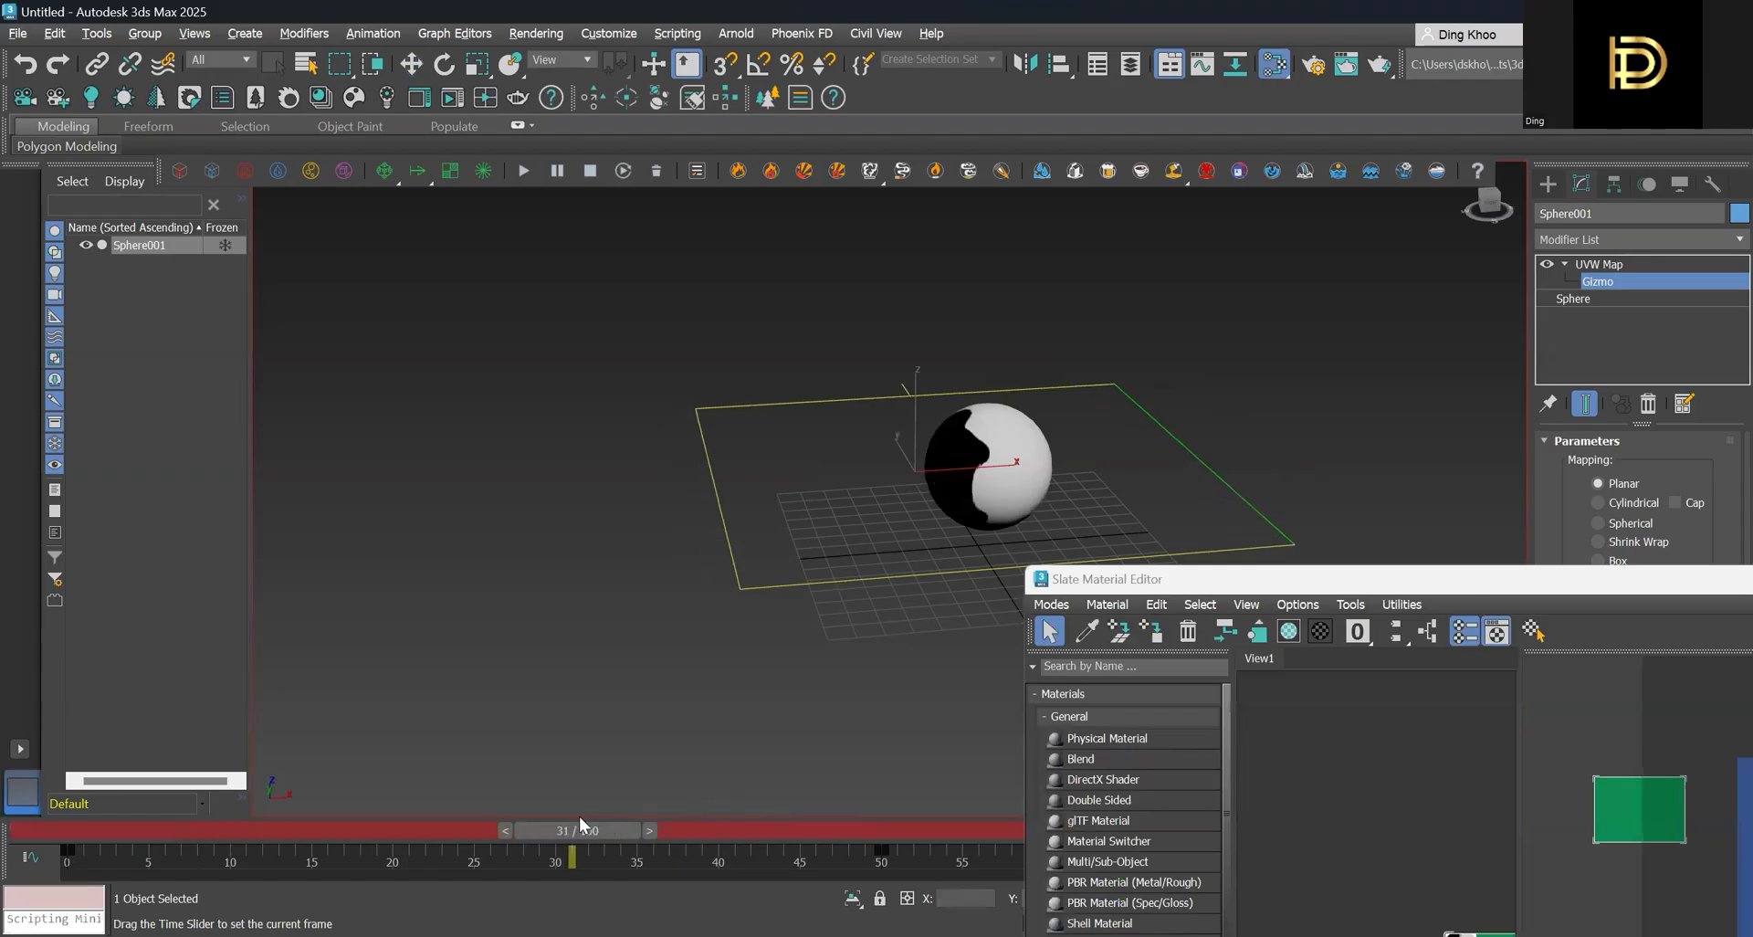
Scrub the timeline past frame 50 to preview the noisy colour transition, and return to frame 0
mouse_move(579, 815)
mouse_down()
mouse_move(88, 820)
mouse_move(247, 852)
mouse_move(354, 852)
mouse_move(576, 808)
mouse_move(923, 820)
mouse_up()
key(w)
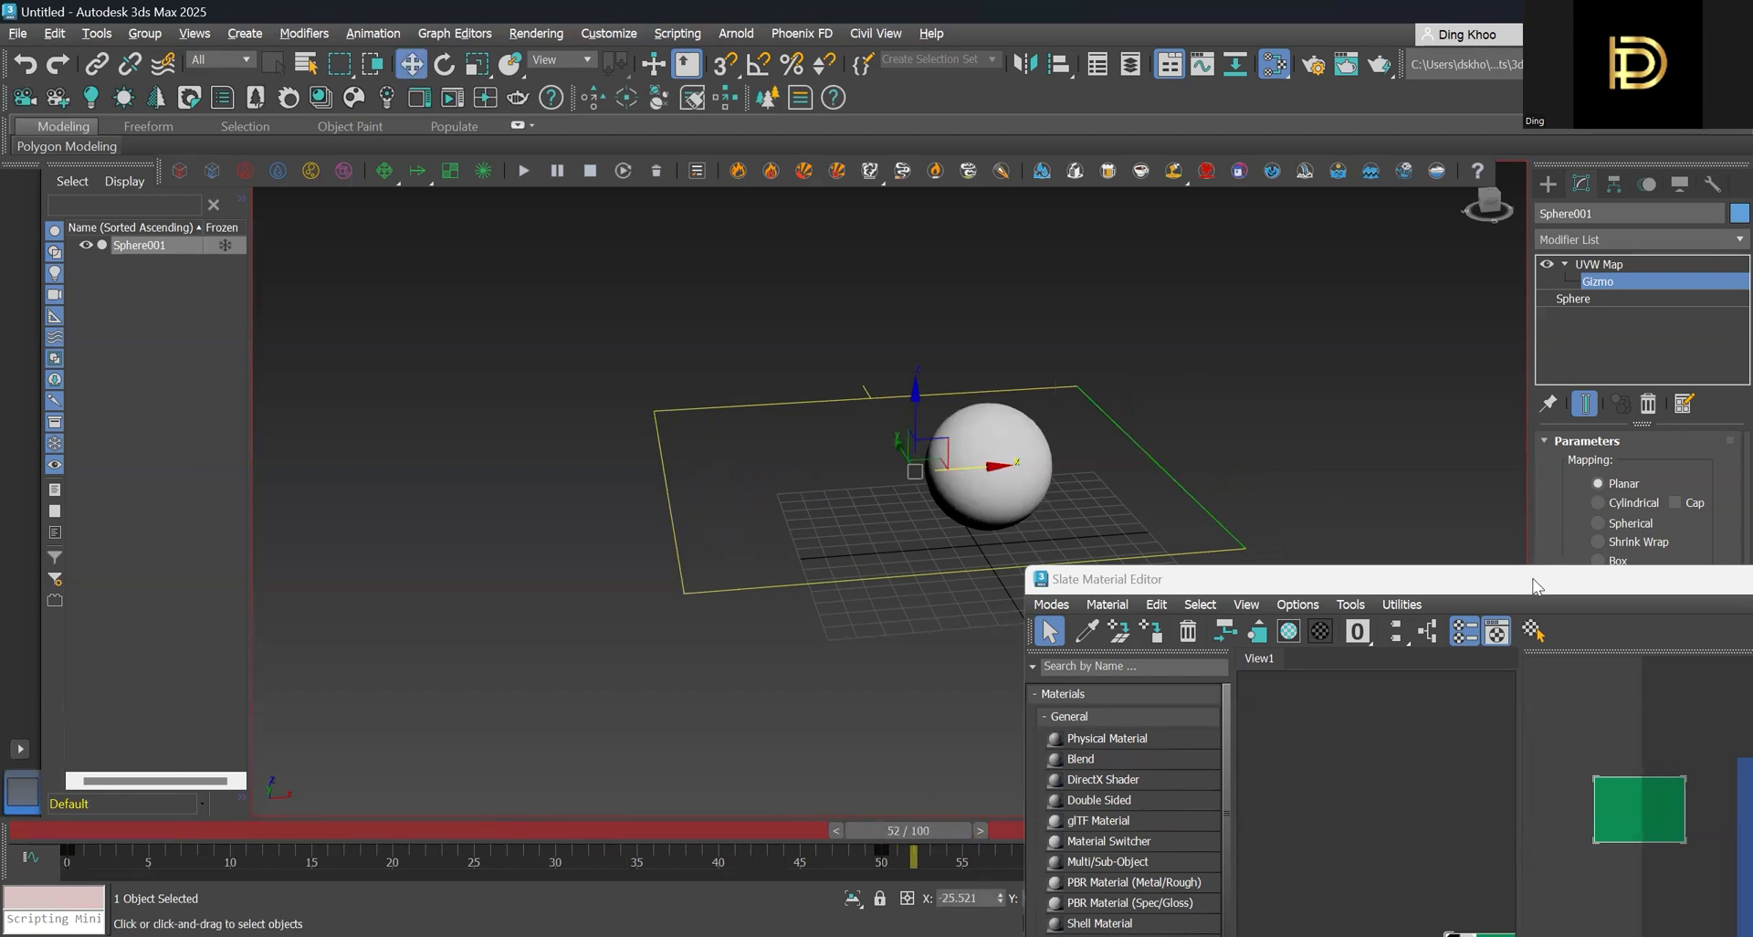
key(m)
drag(942, 831, 45, 808)
key(w)
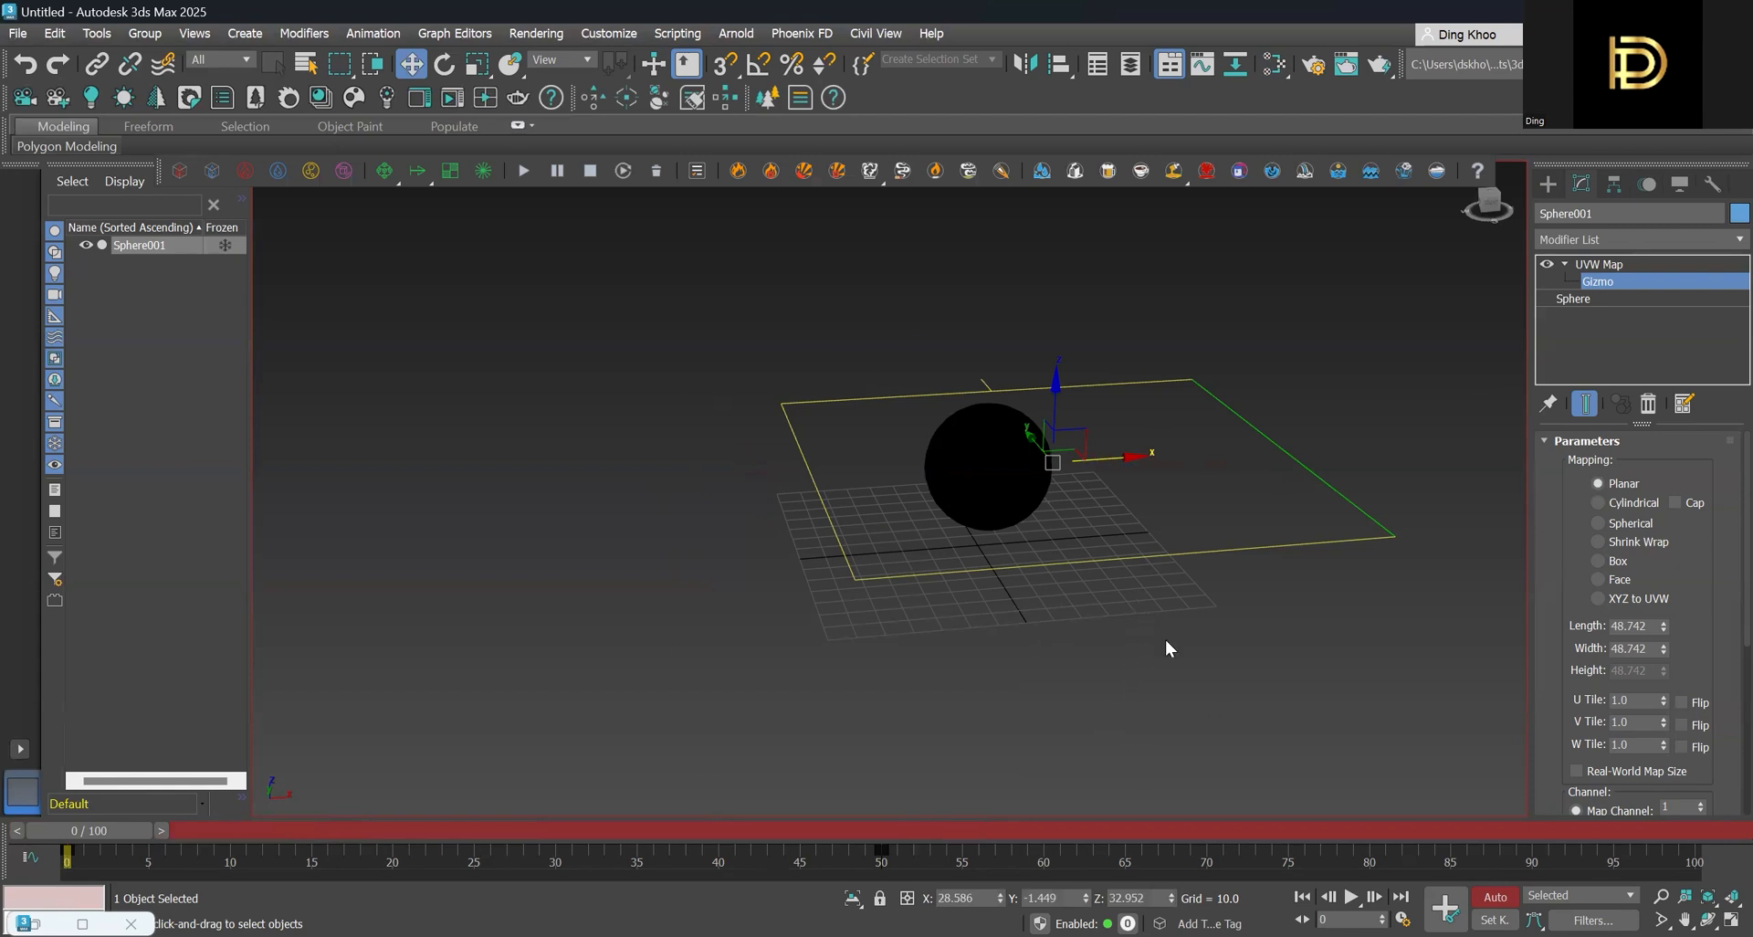
Apply the Phoenix FD fire quick preset to the sphere, adding a simulator, fire source and turbulence
alt+middle_drag(1163, 627, 1123, 629)
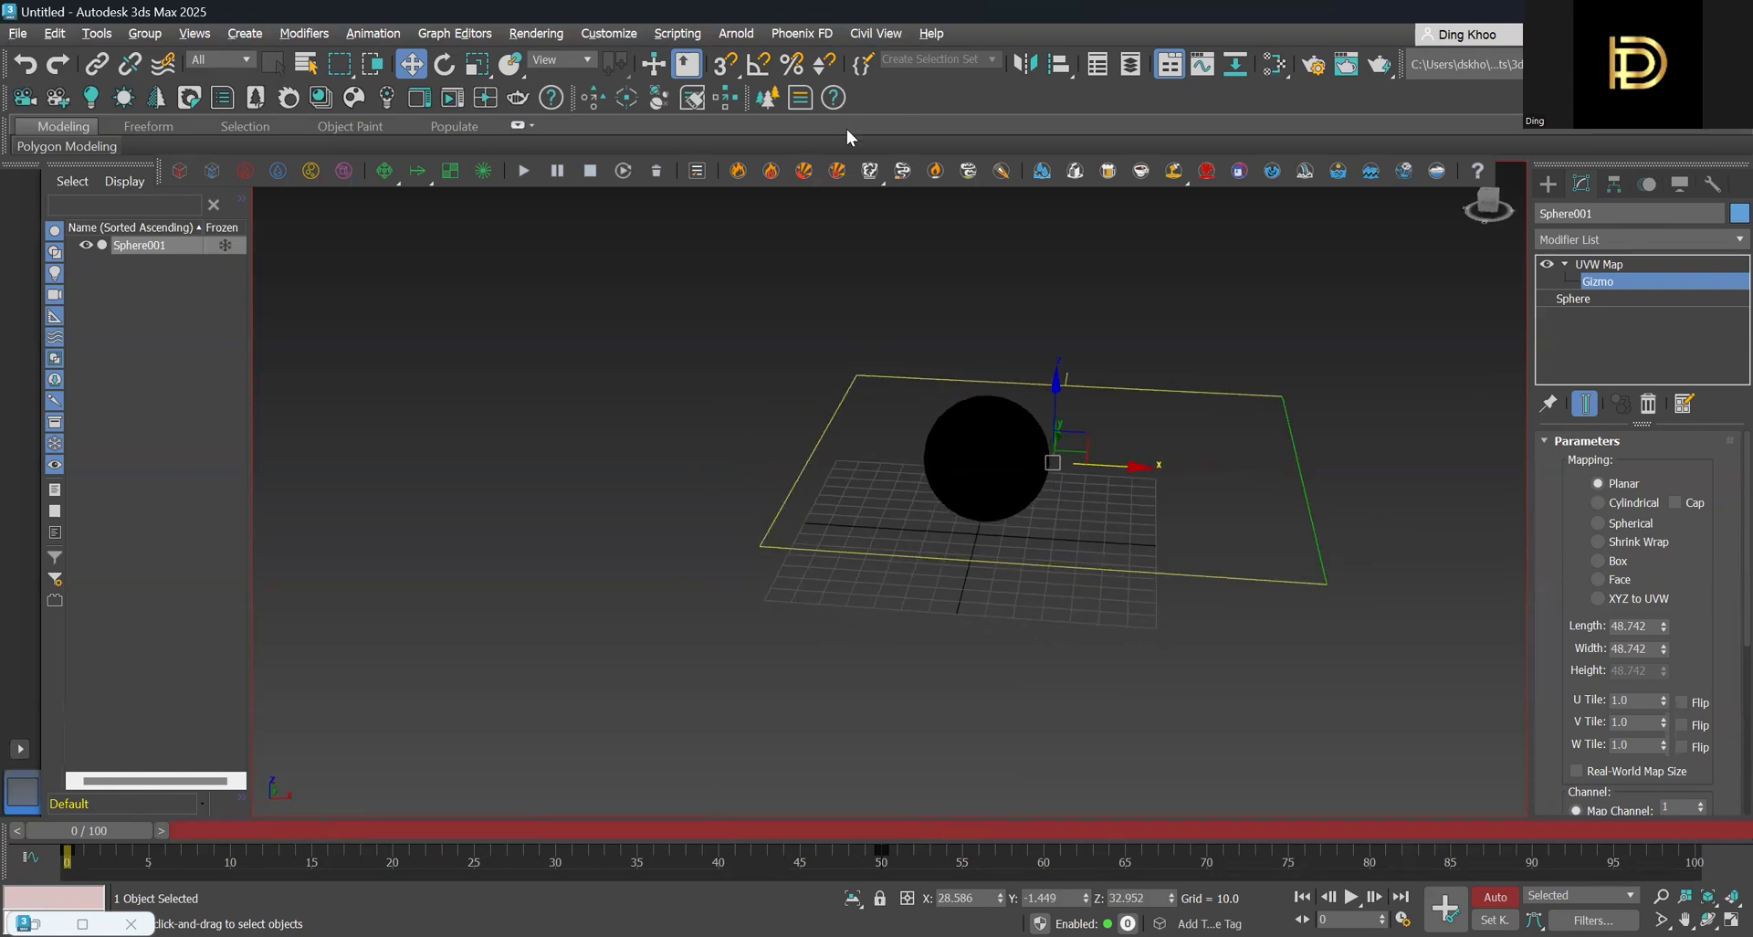
click(739, 174)
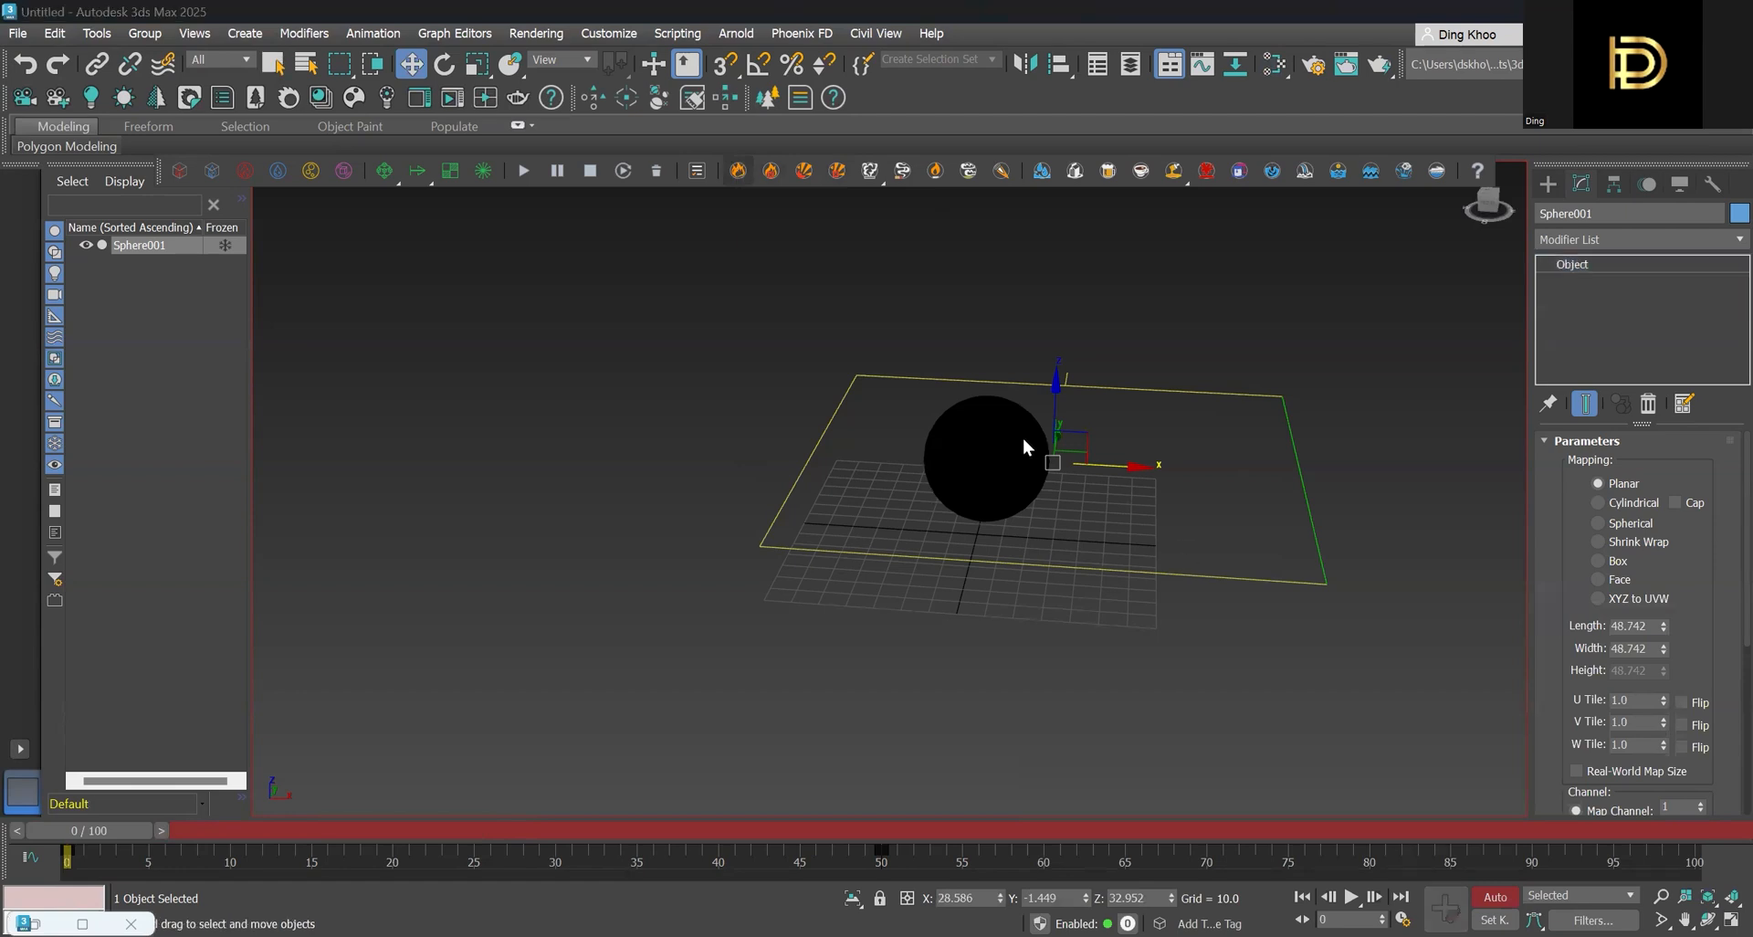
middle_drag(1008, 650, 920, 802)
Set the sphere's object properties to Display as Box and make it non-renderable
click(943, 596)
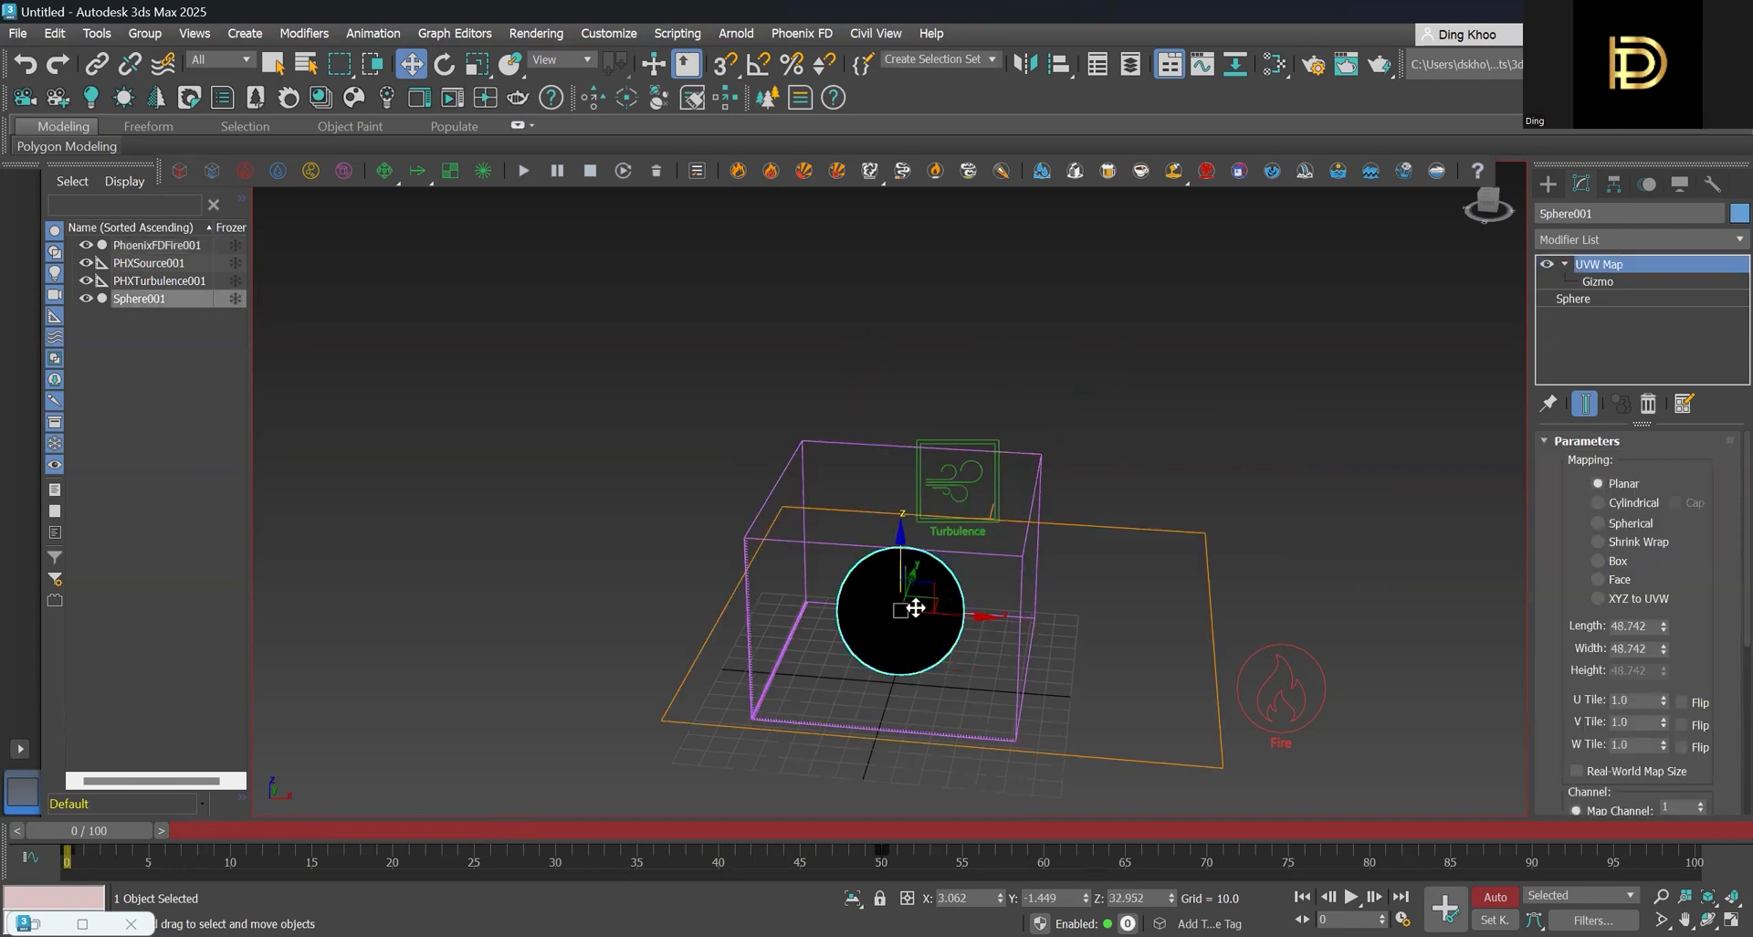
right_click(916, 608)
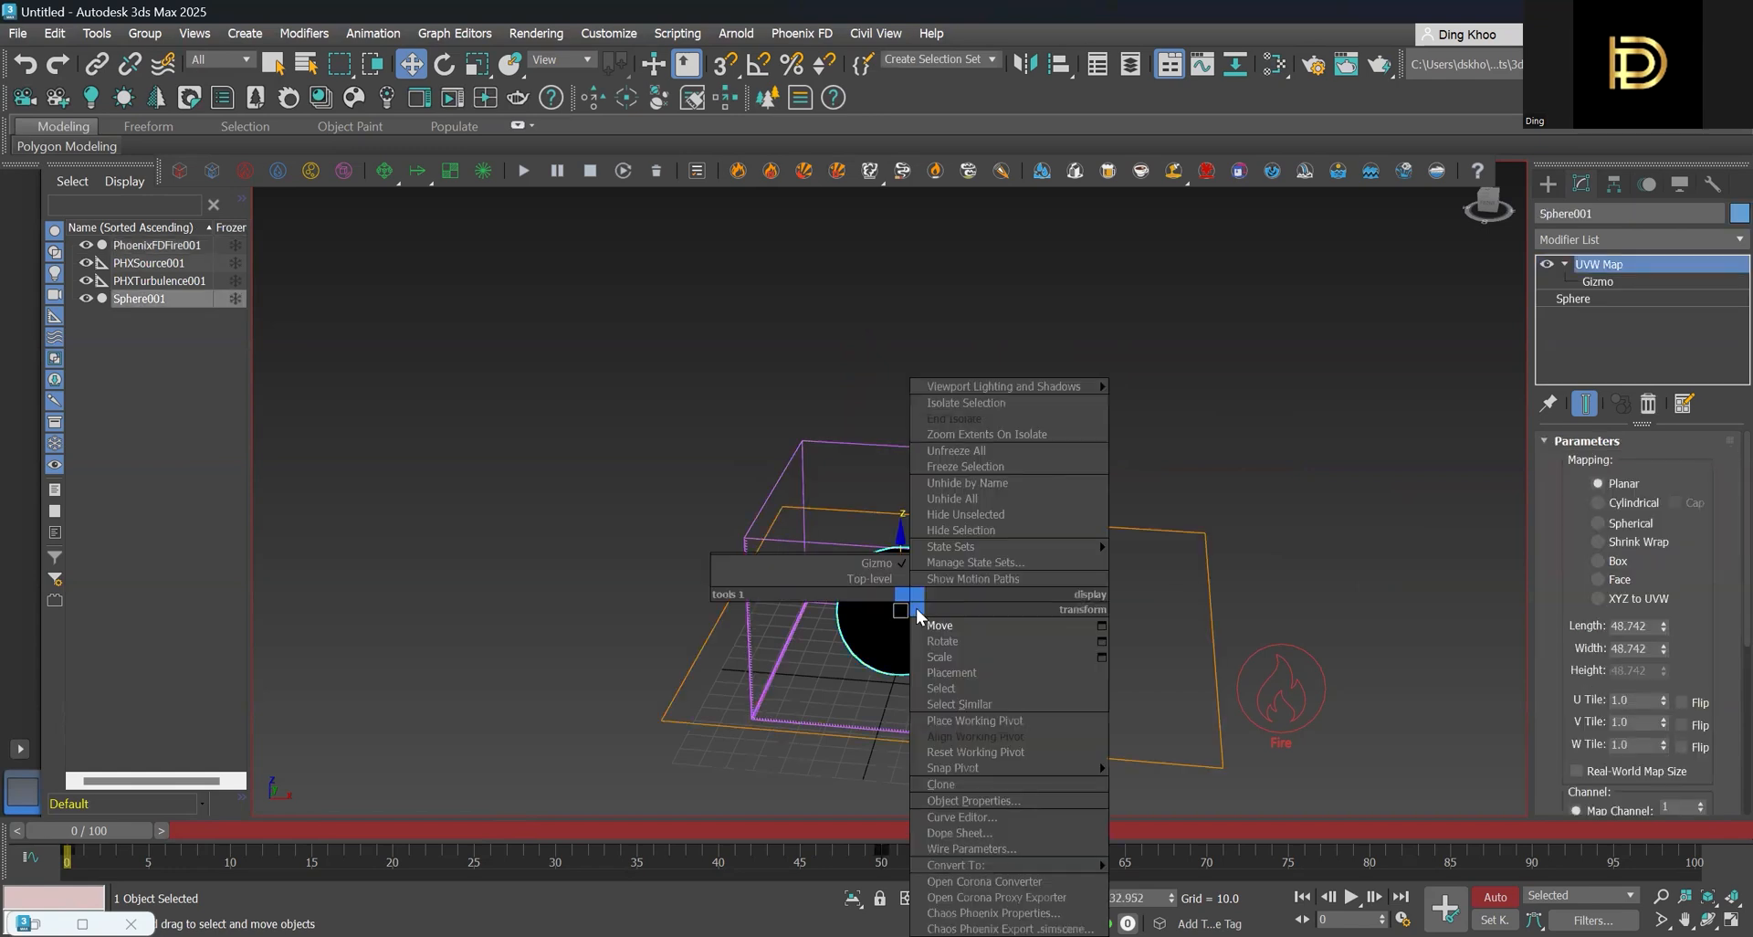
click(987, 800)
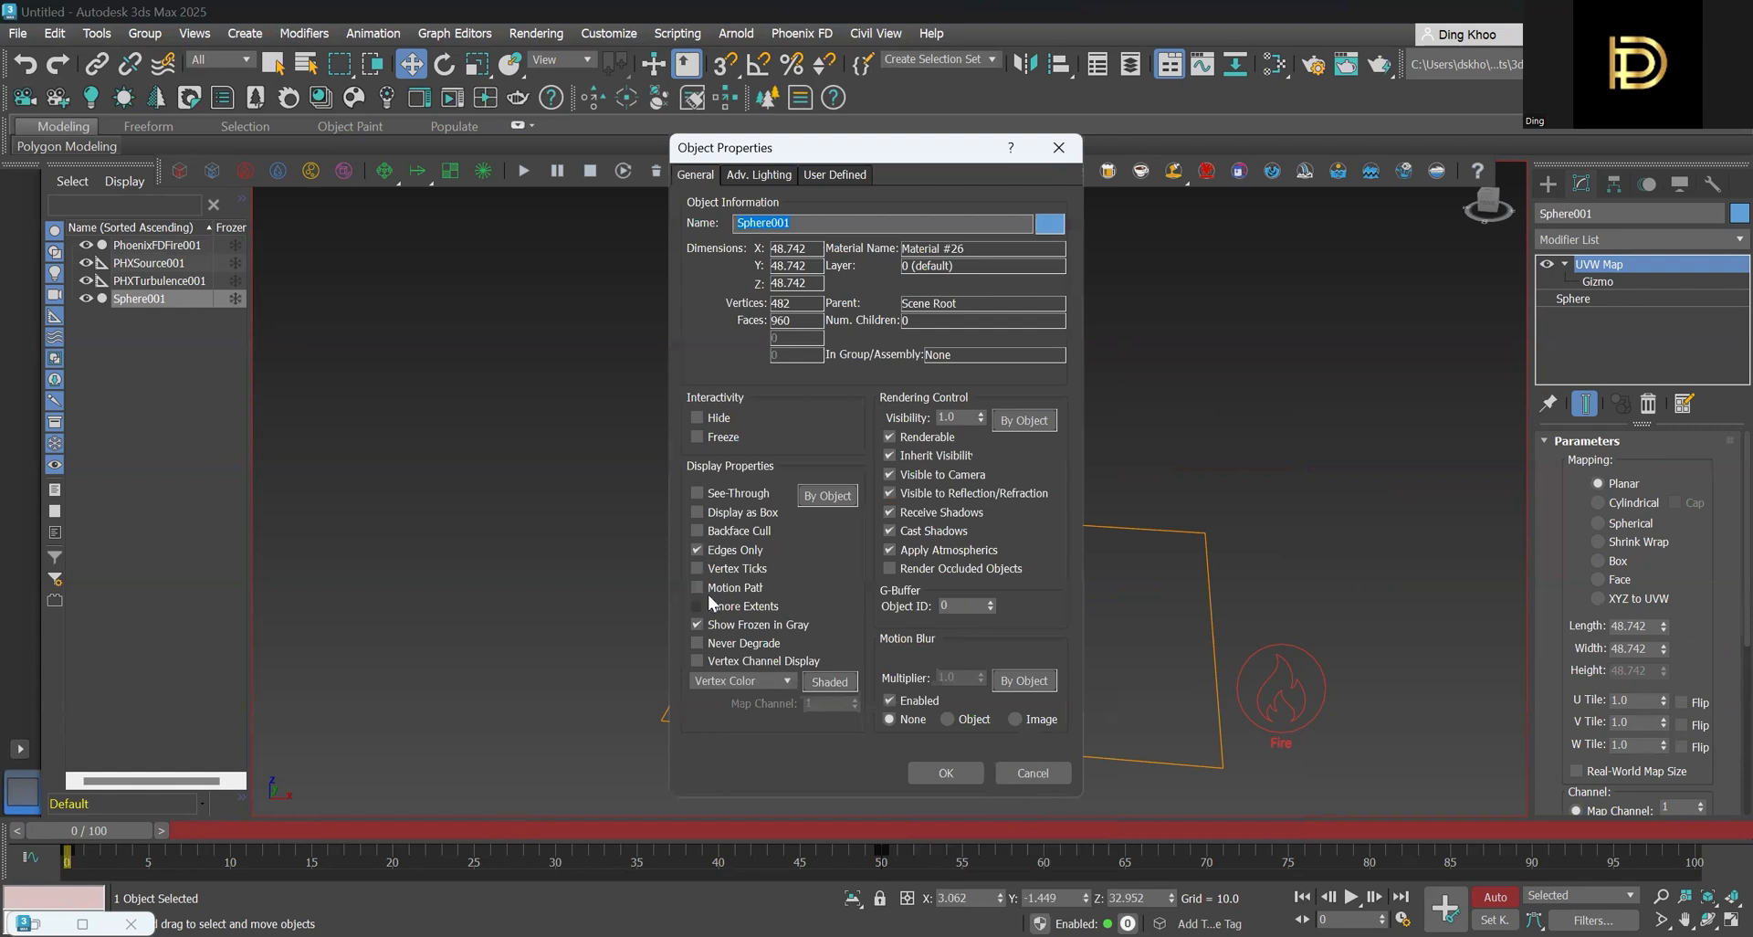
click(693, 515)
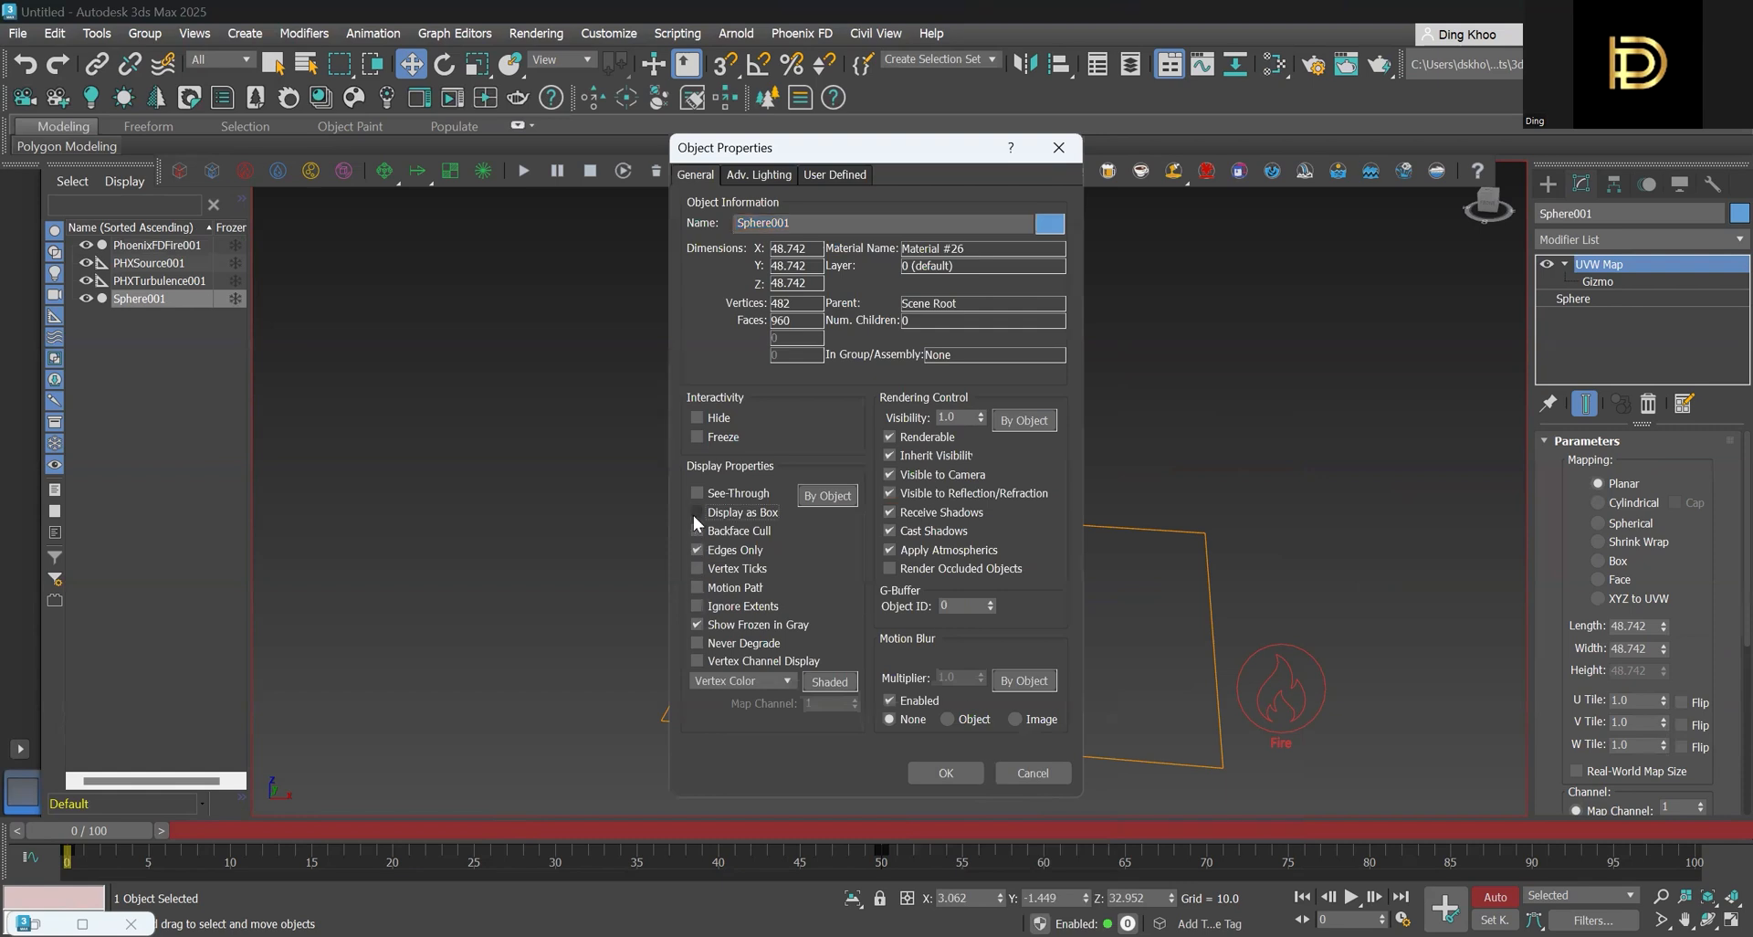
click(888, 438)
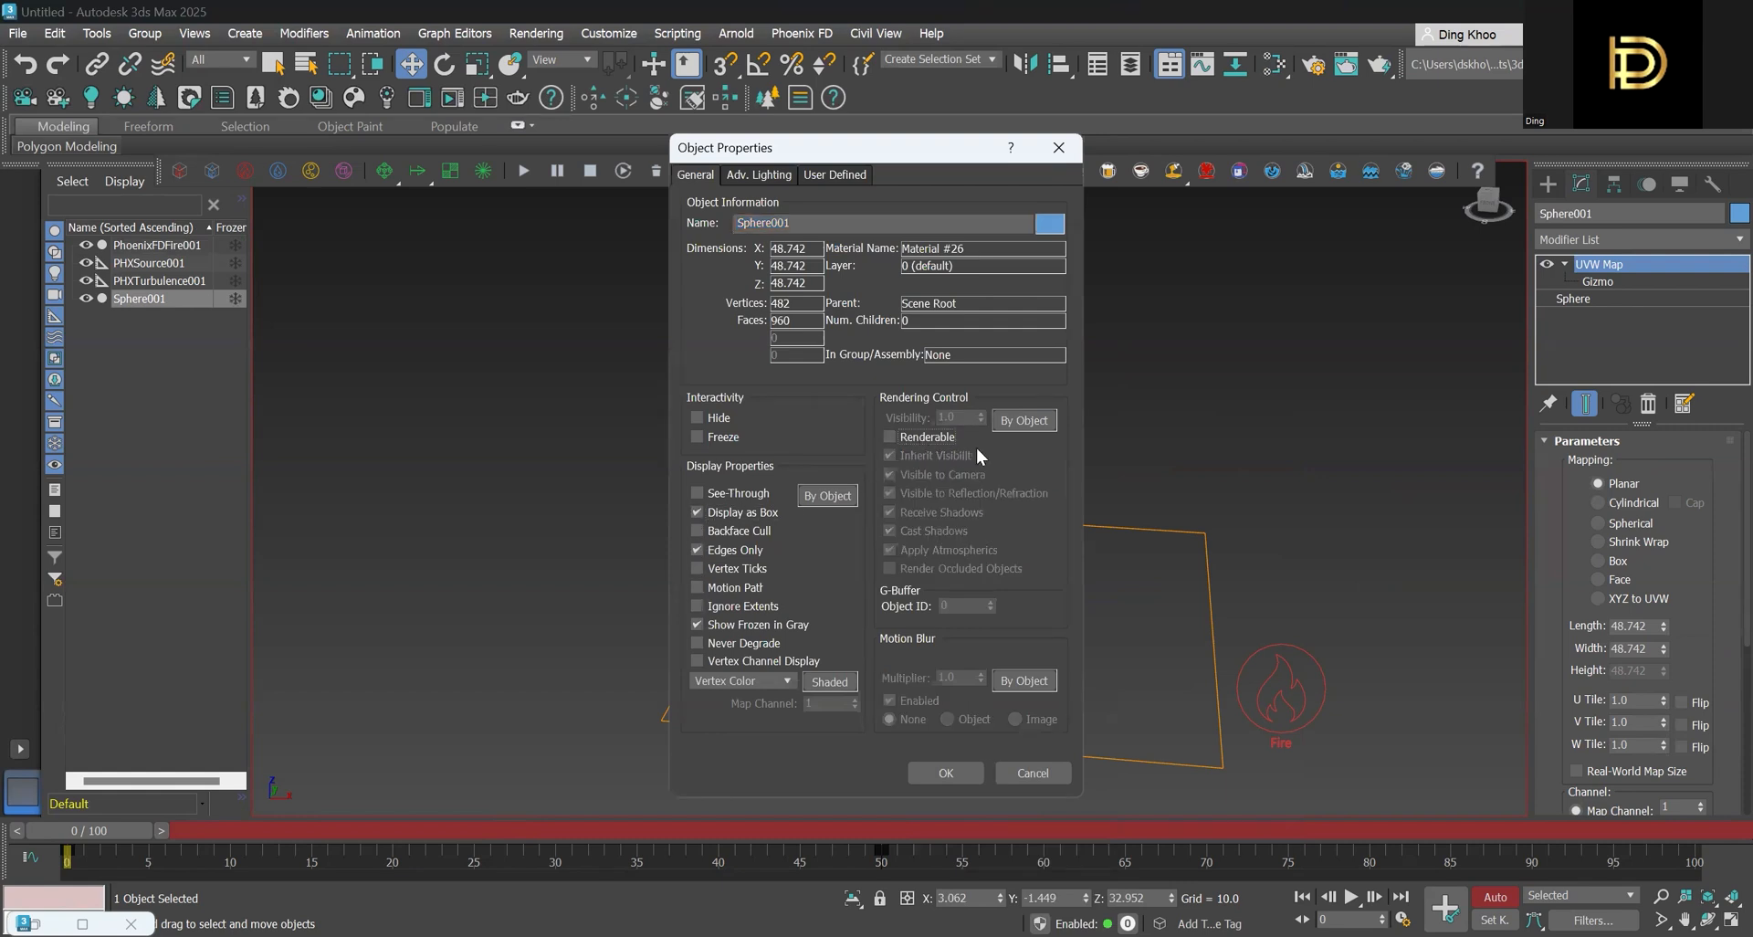
click(967, 775)
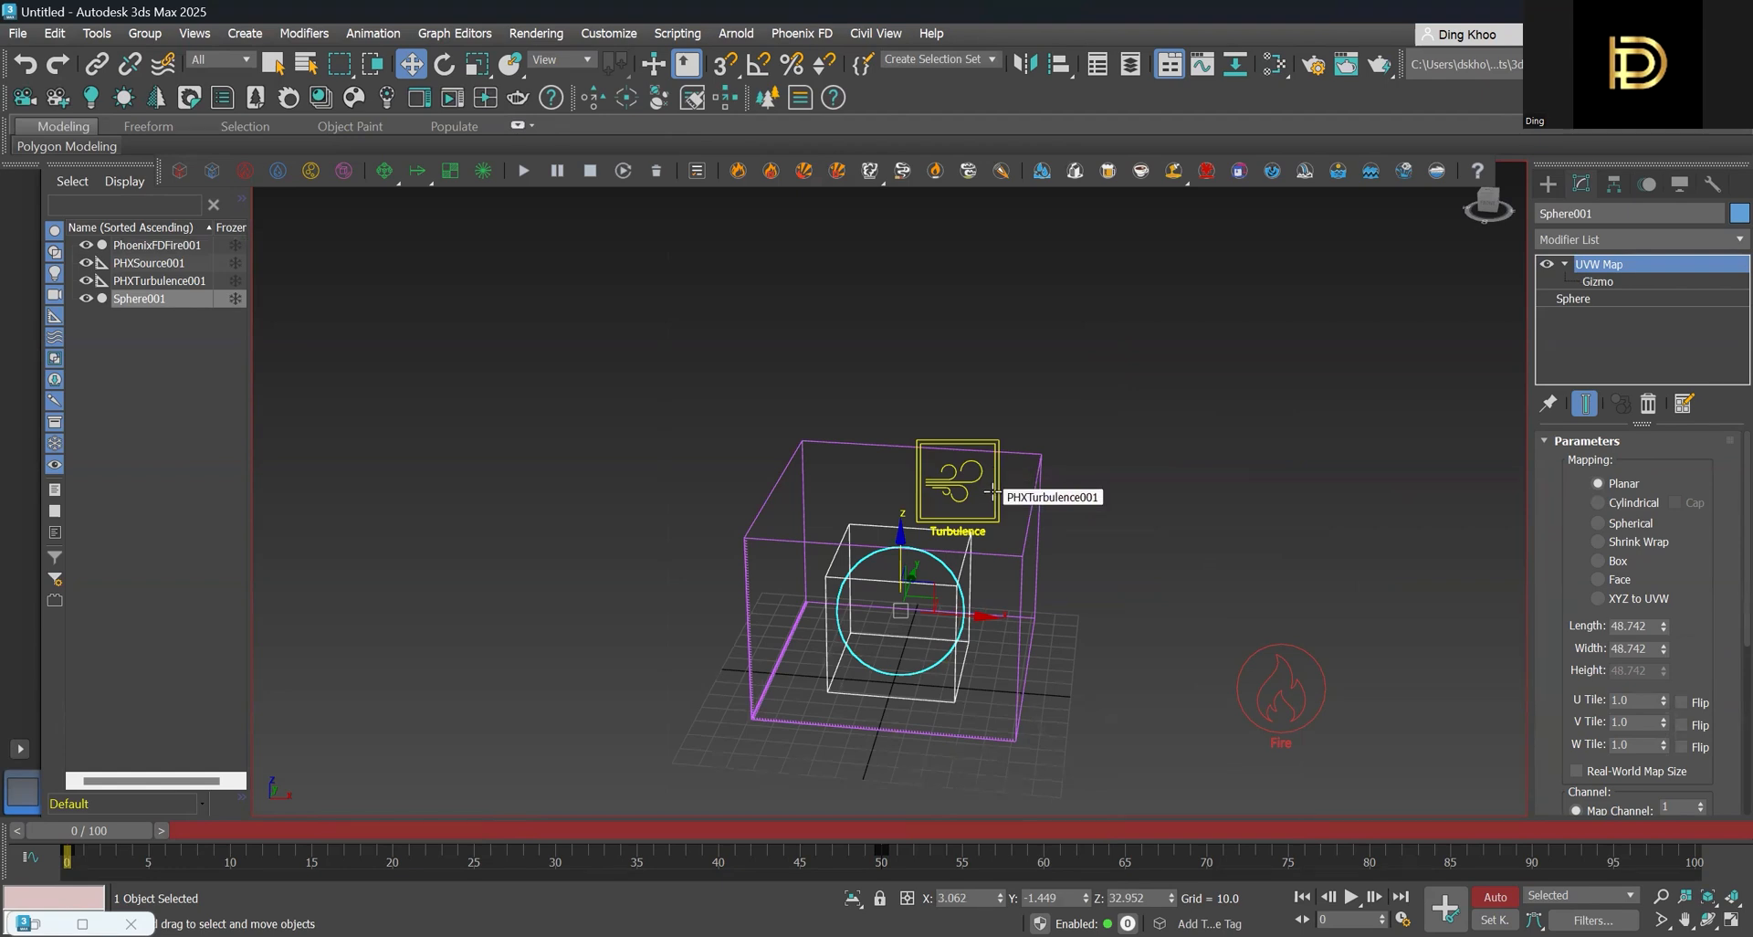
Set the Phoenix turbulence helper's size to 100 and its strength to 3
click(992, 494)
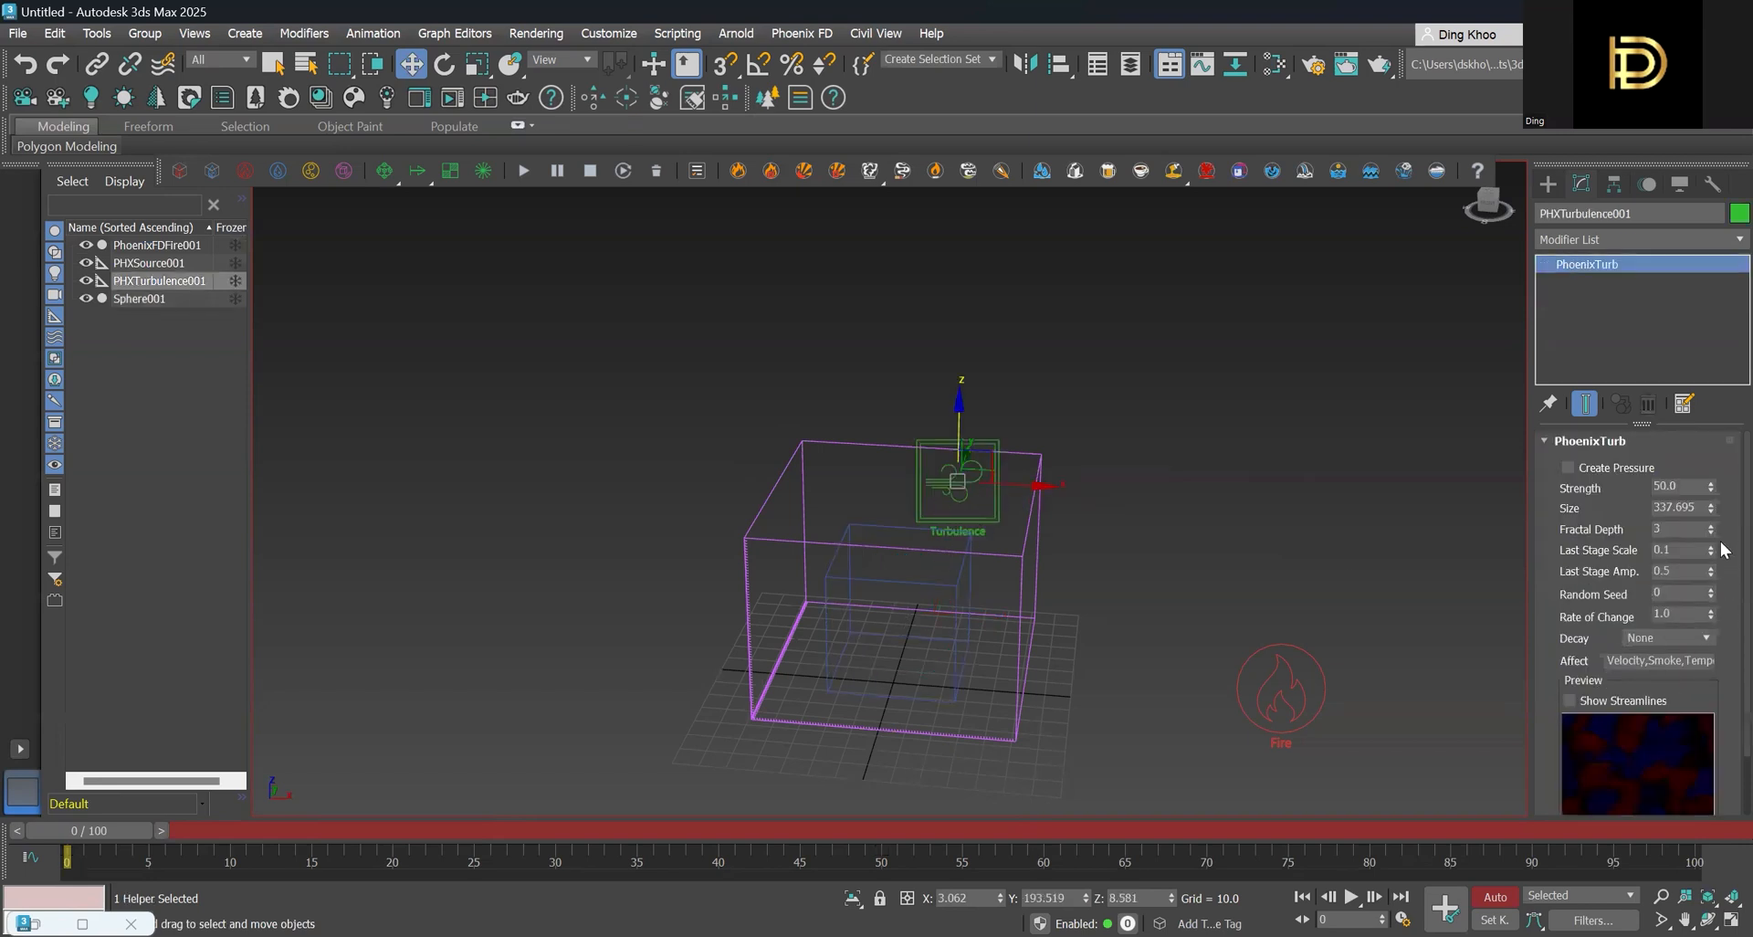
scroll(1724, 557, down, 2)
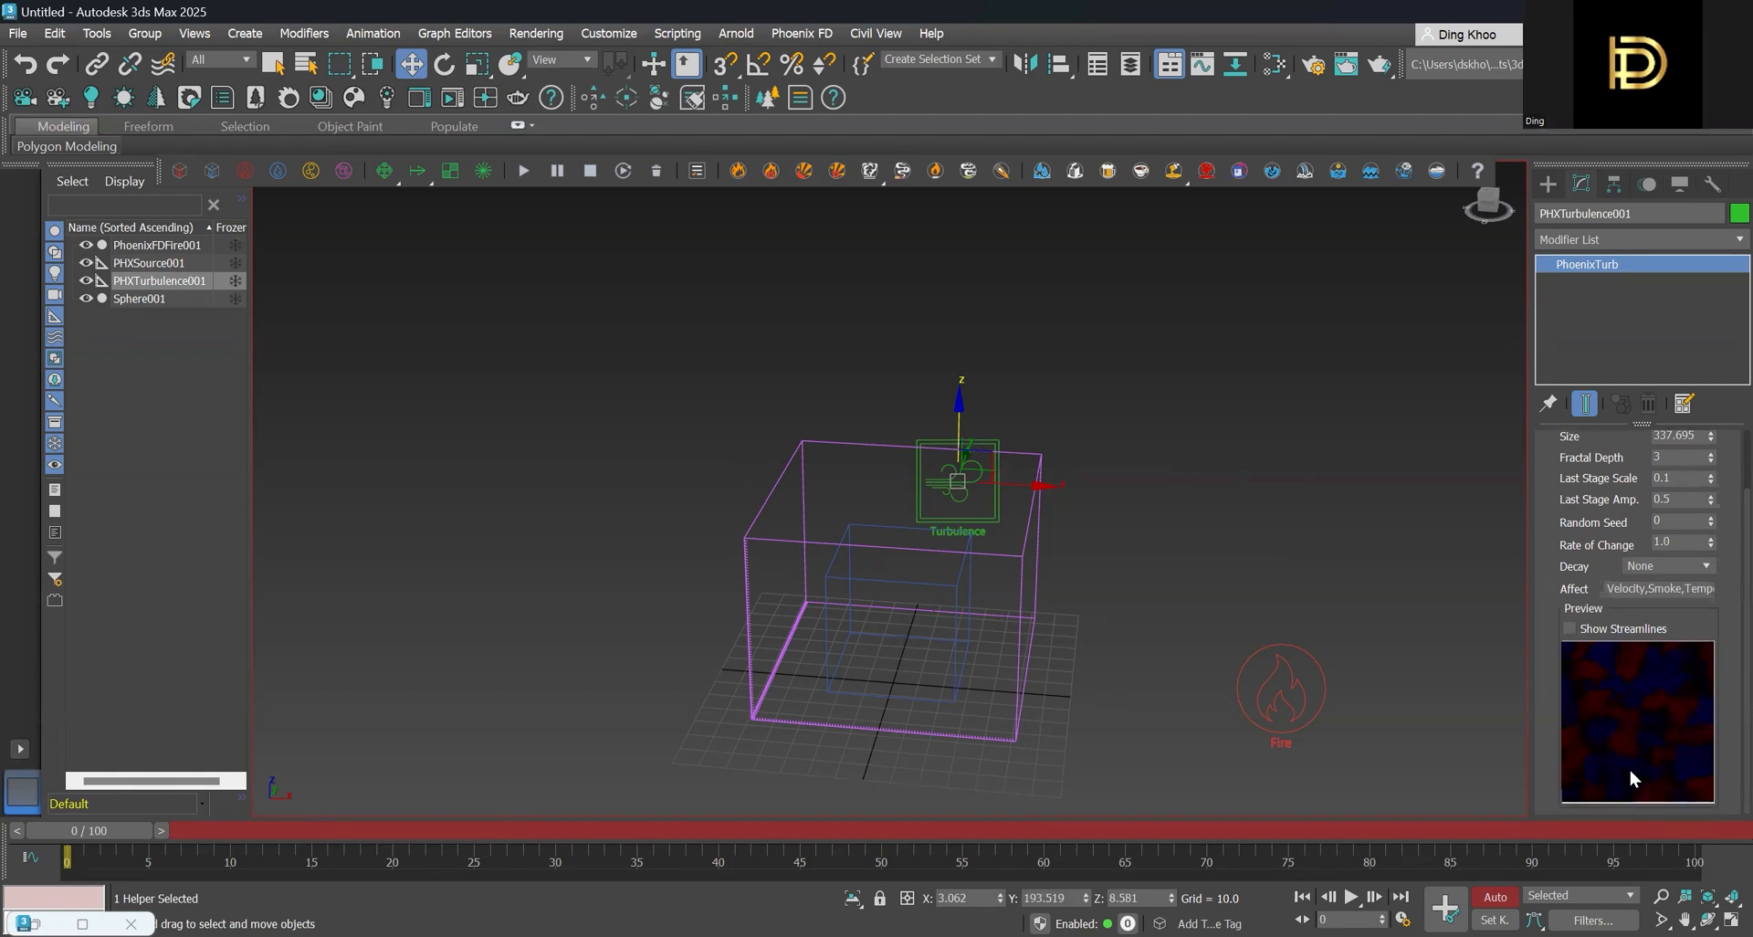
scroll(1724, 536, up, 2)
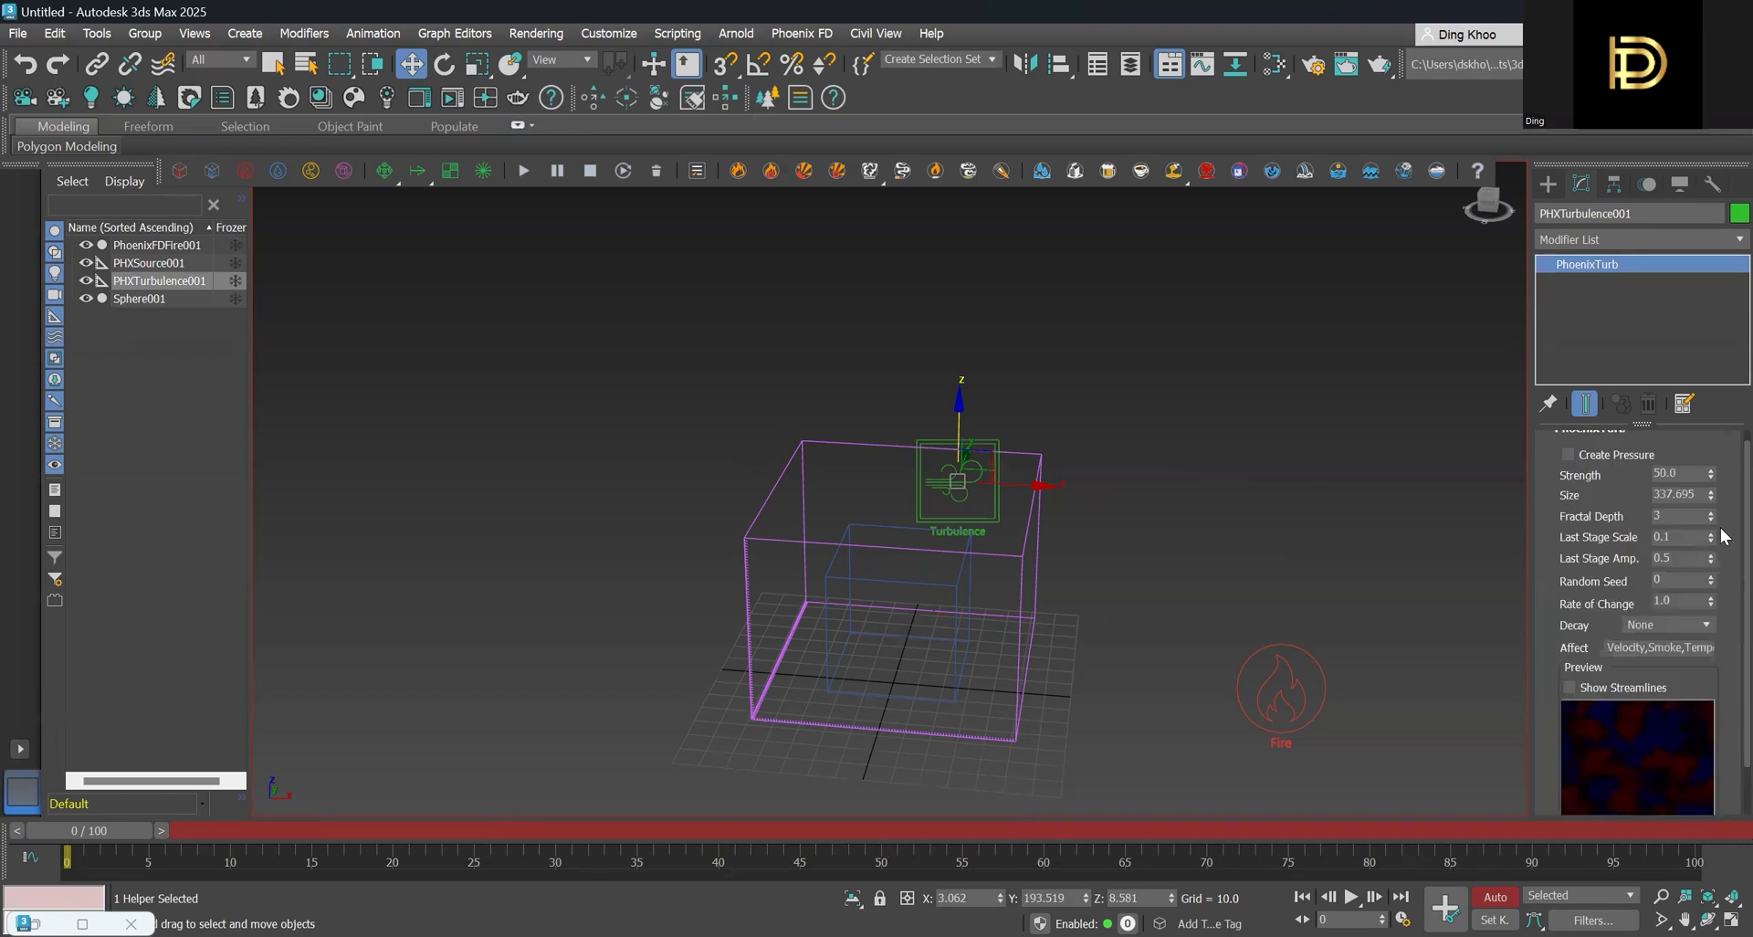
scroll(1724, 537, up, 1)
drag(1697, 508, 1616, 504)
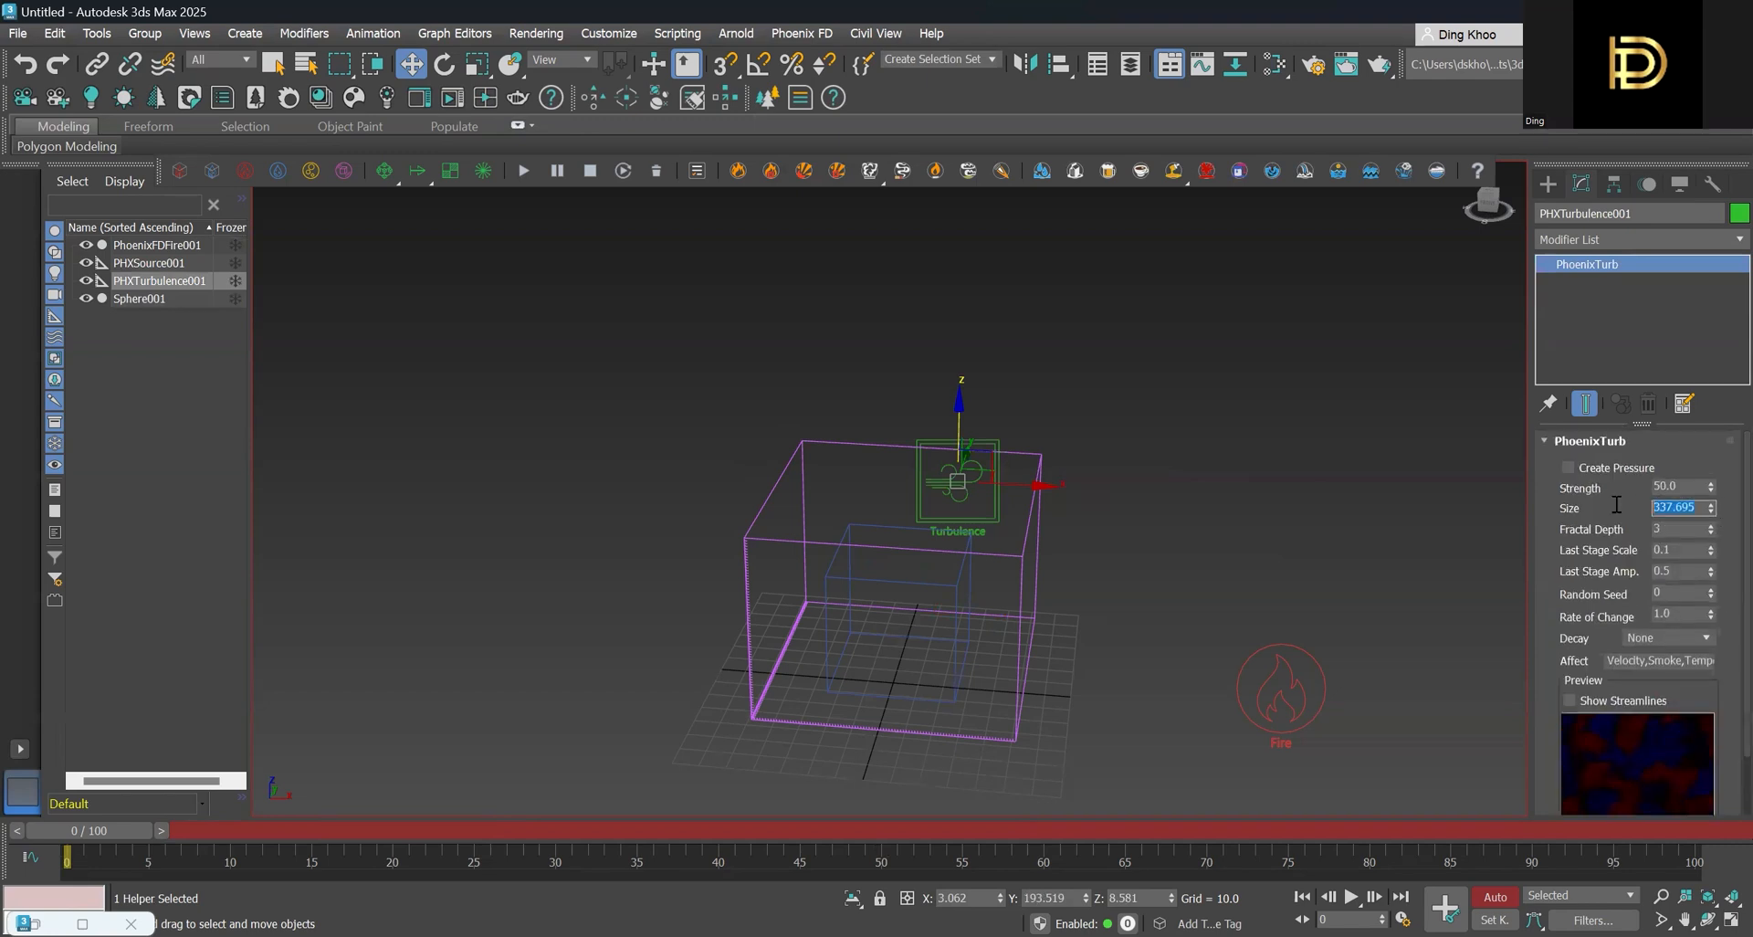
text(100)
key(Return)
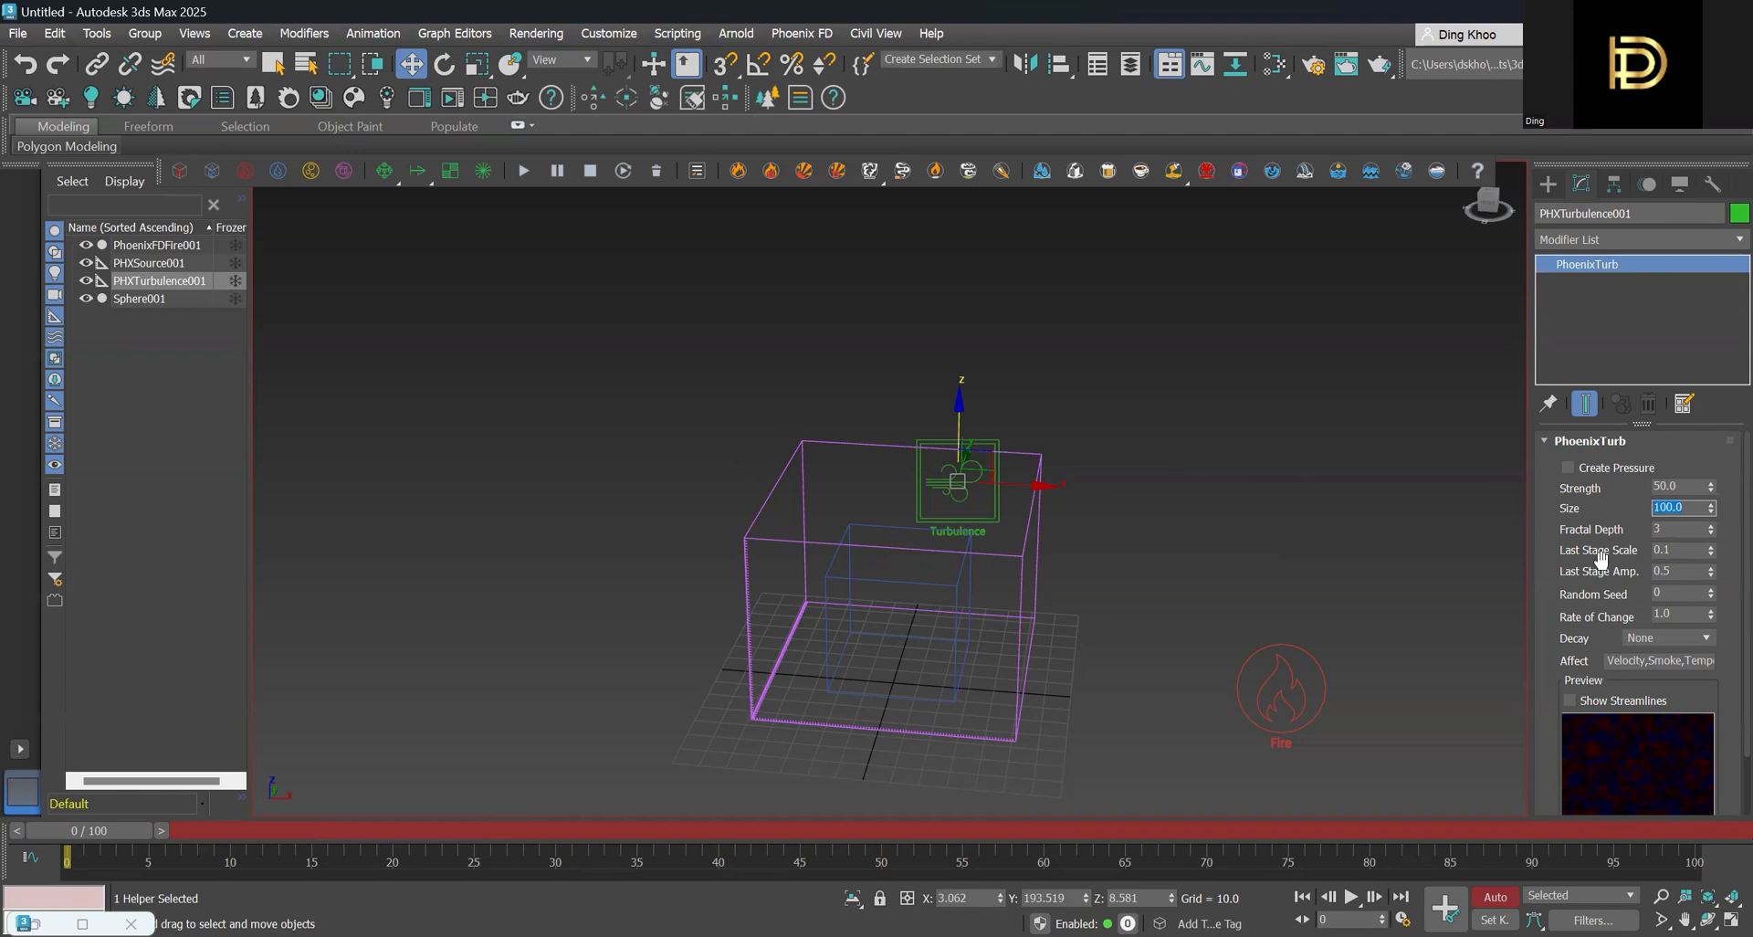
key(shift+Tab)
text(3)
Set the fire source's outgoing velocity to 5
click(1290, 667)
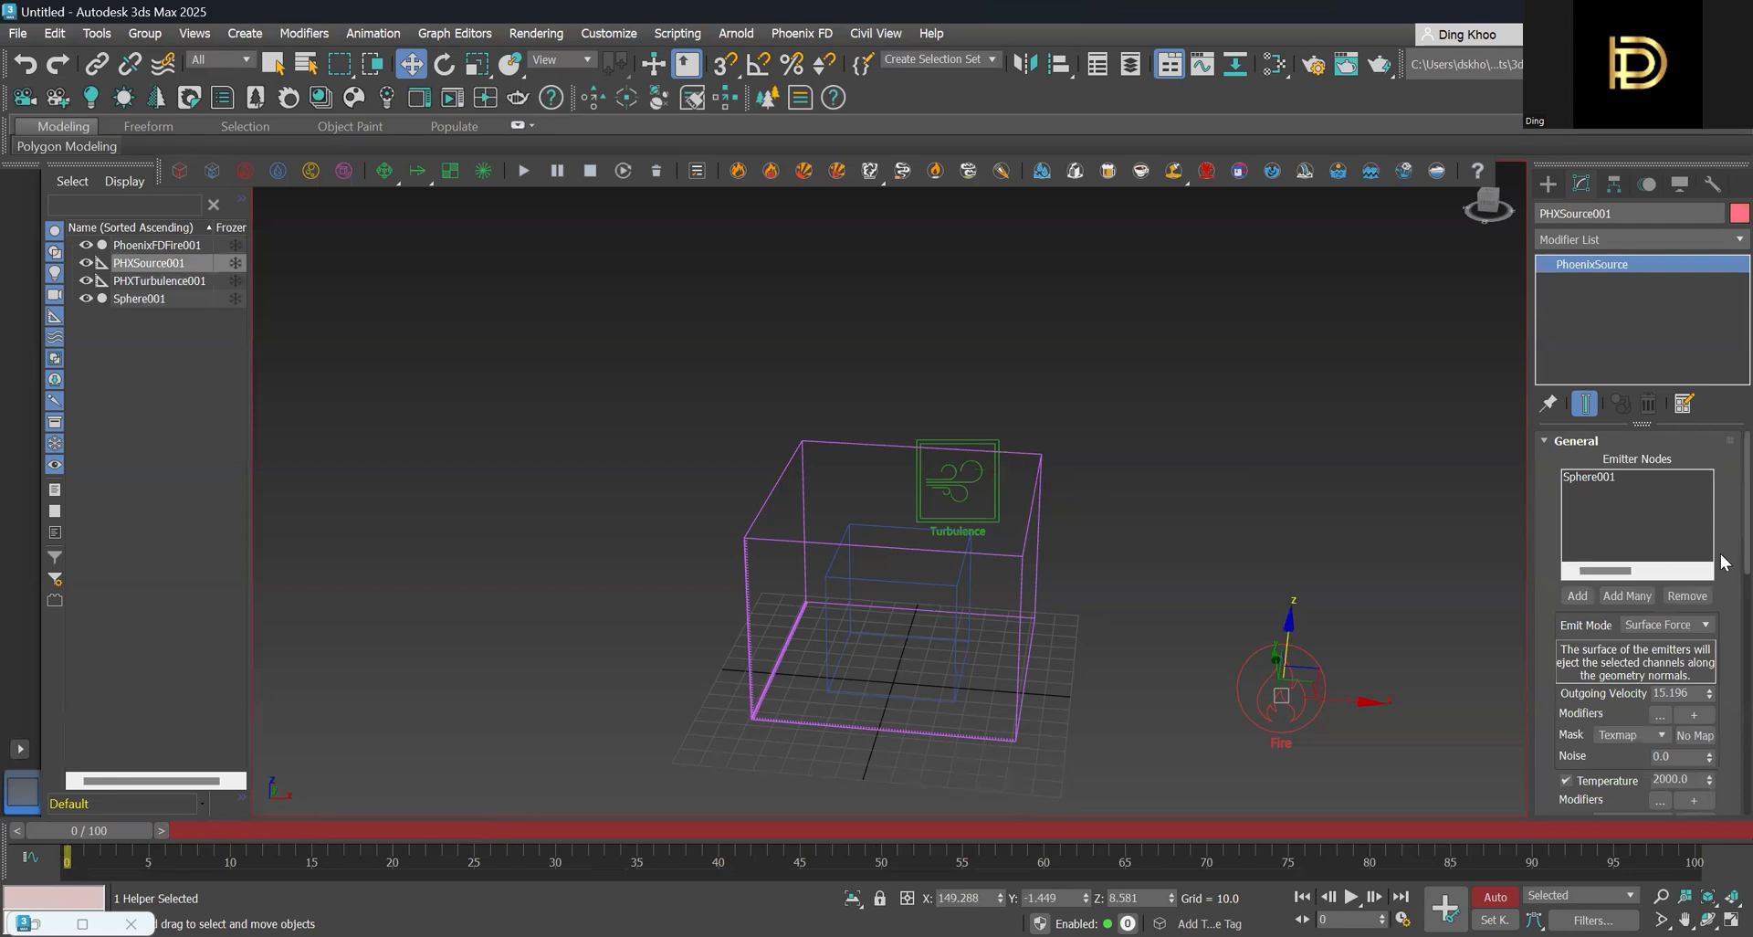
scroll(1724, 559, down, 2)
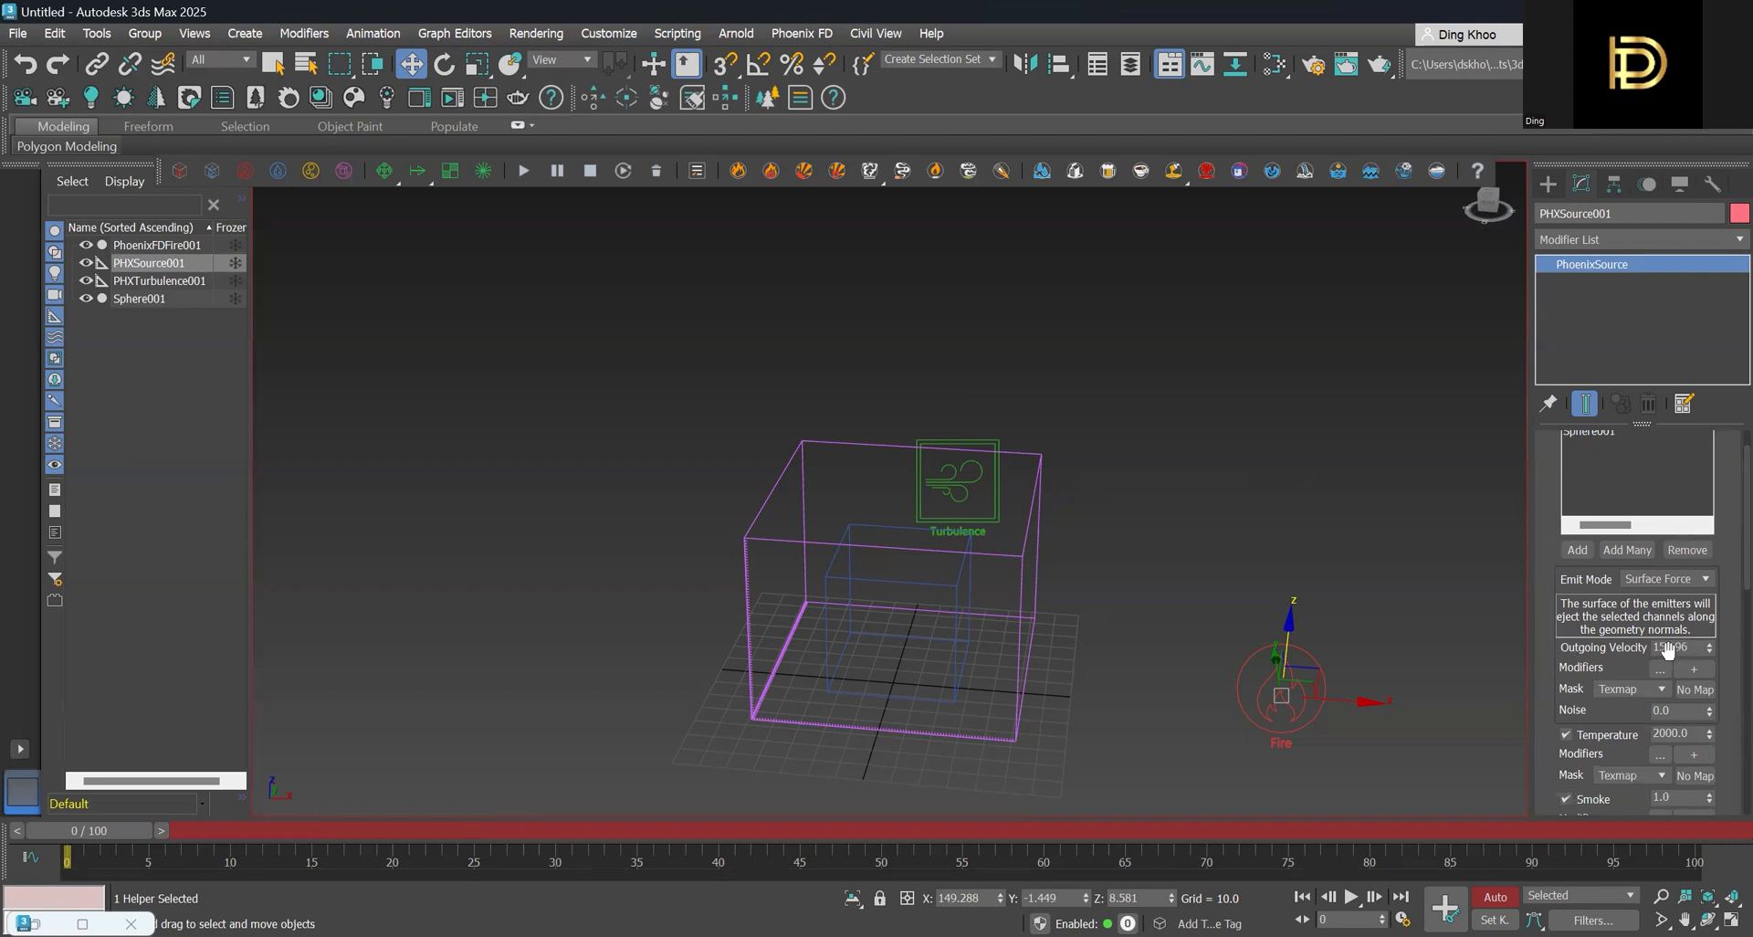
drag(1691, 650, 1589, 666)
text(5)
key(Return)
Turn off automatic keying and start the Phoenix FD fire simulation
click(1495, 897)
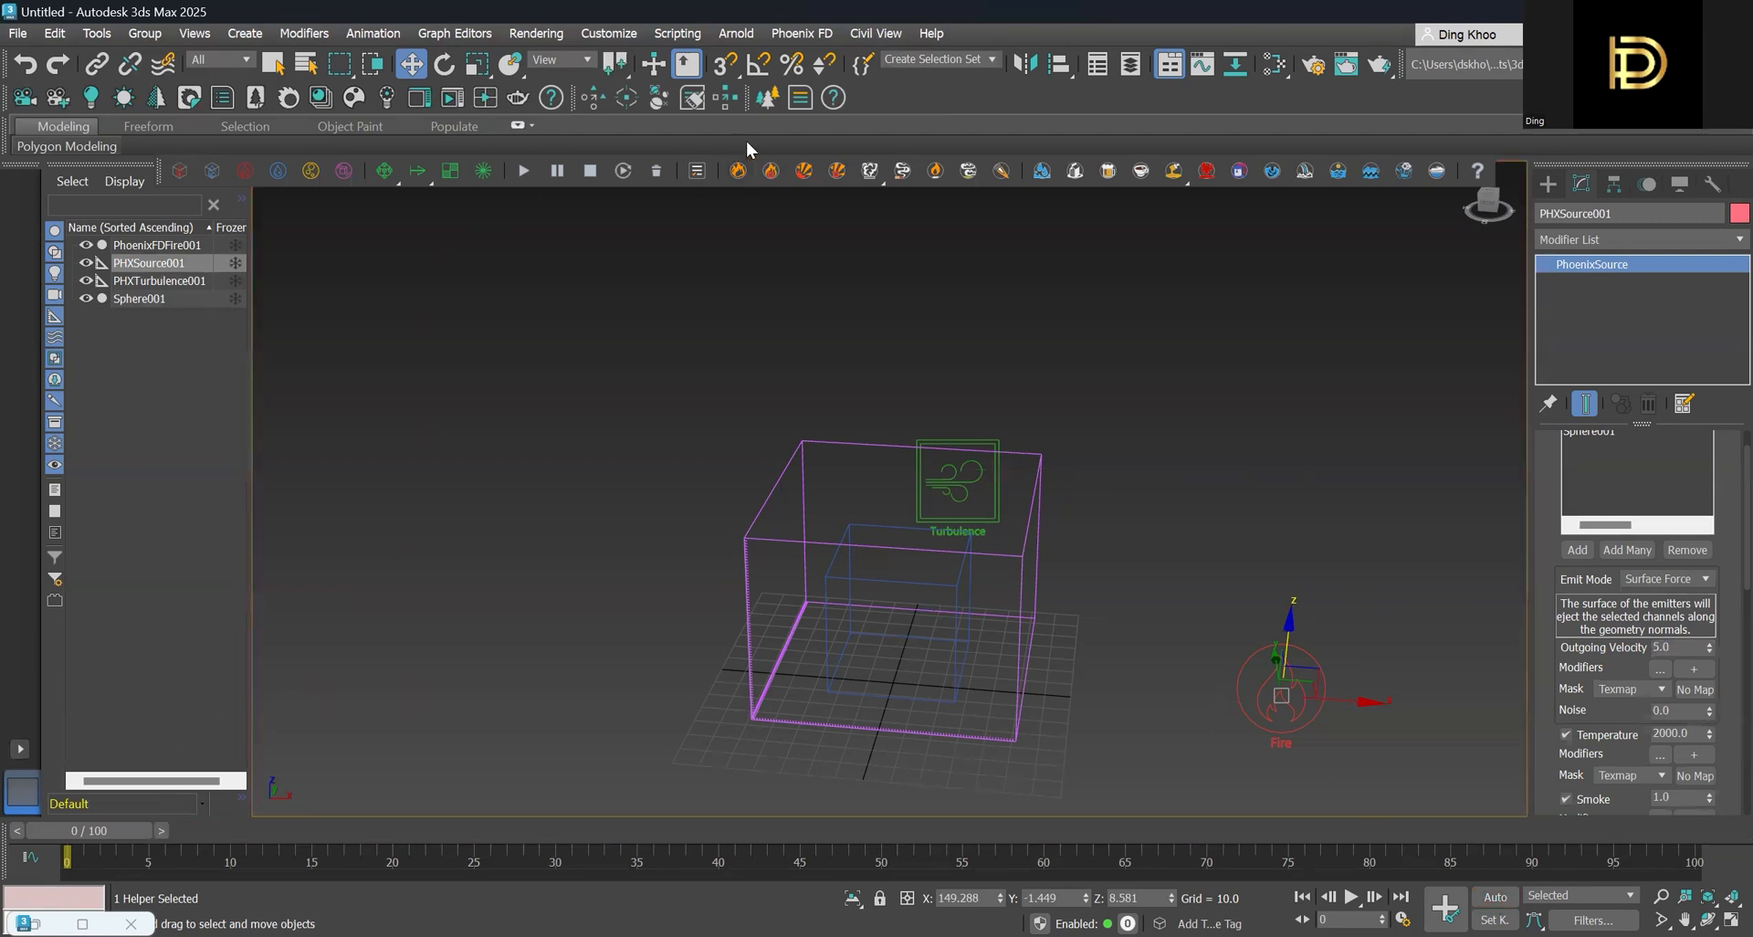
click(528, 171)
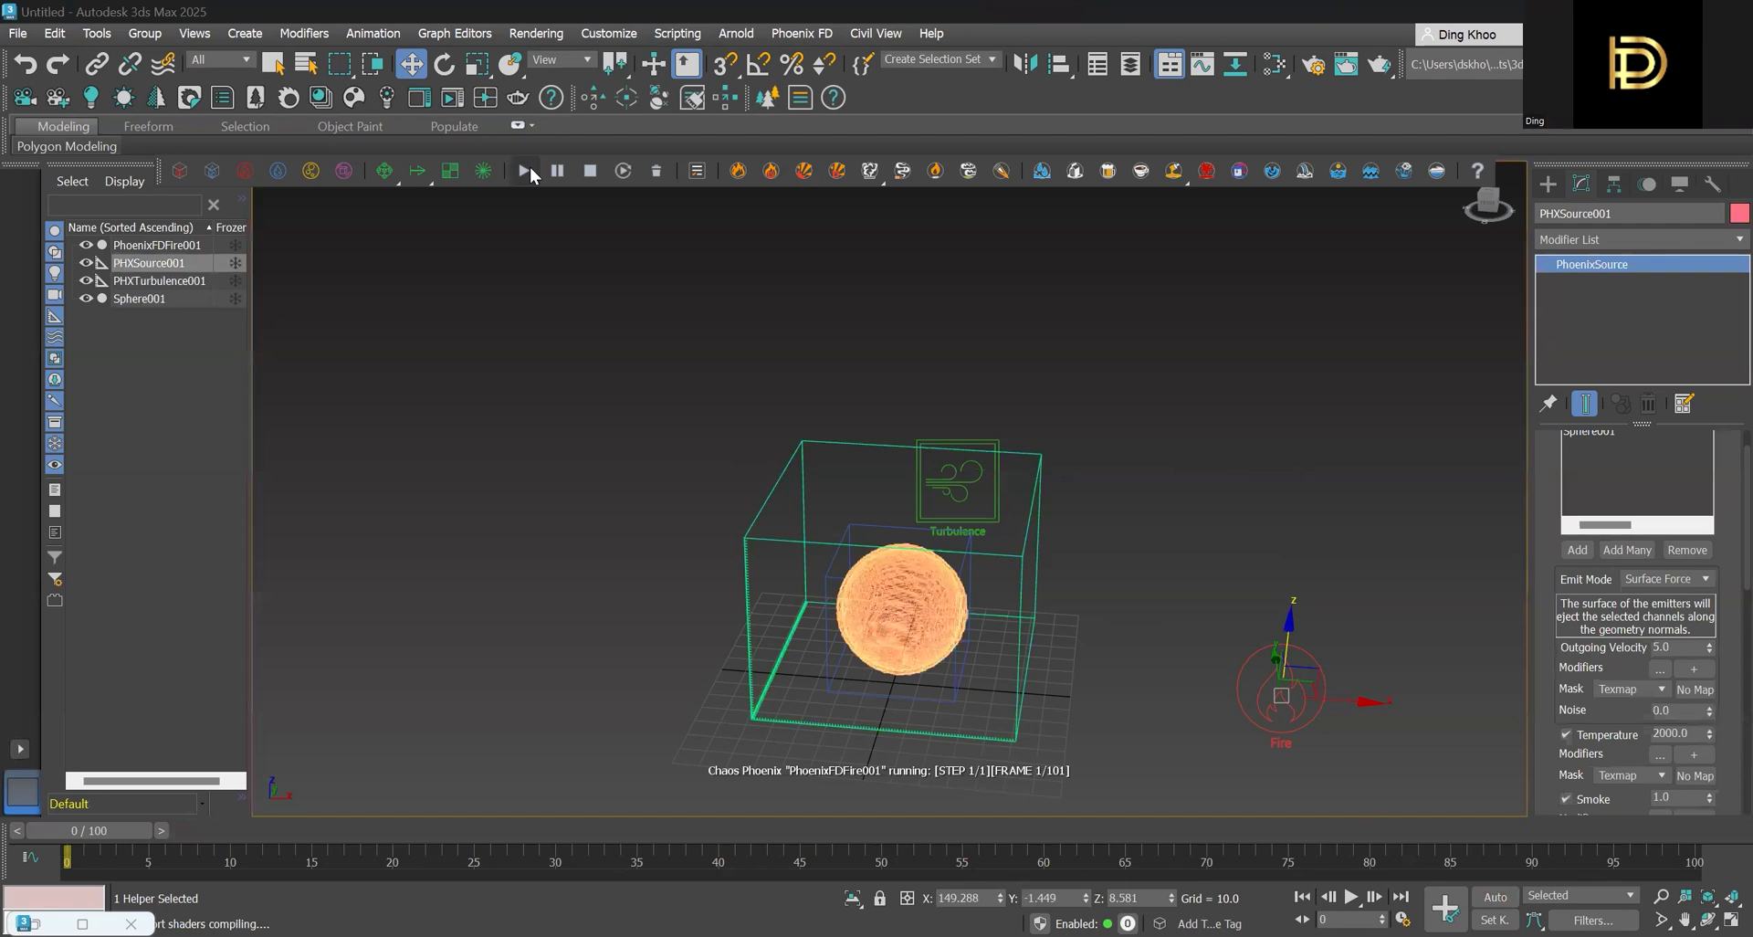